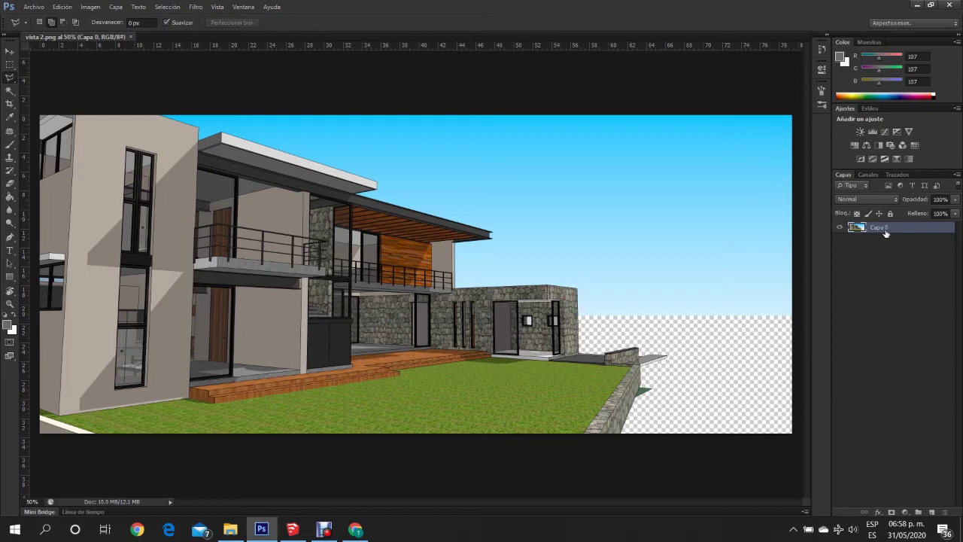
# Duplicate the Capa 0 house layer into a new Capa 0 copia layer.
pyautogui.moveTo(885, 233); pyautogui.dragTo(882, 226)
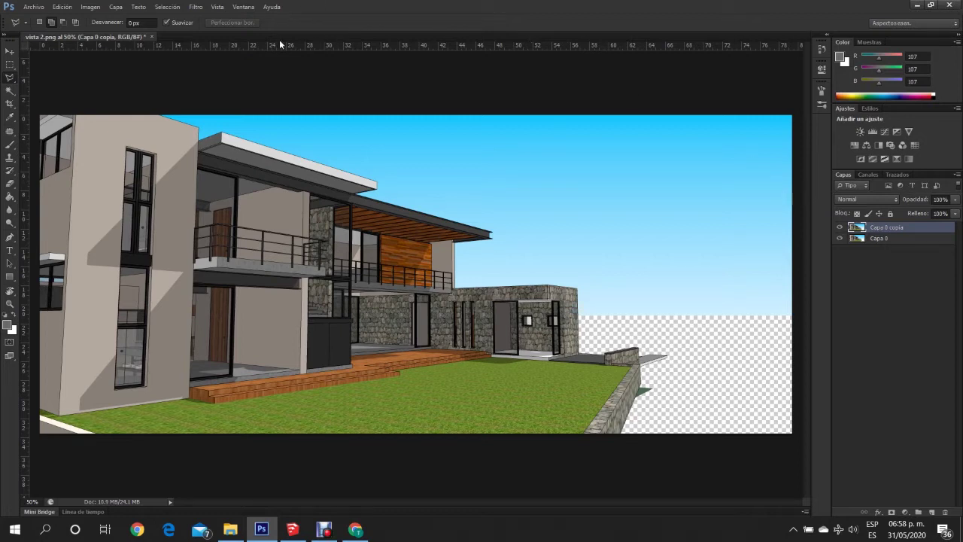
# Open Lens Correction's custom settings and nudge the vertical perspective toward upright walls.
pyautogui.click(196, 9)
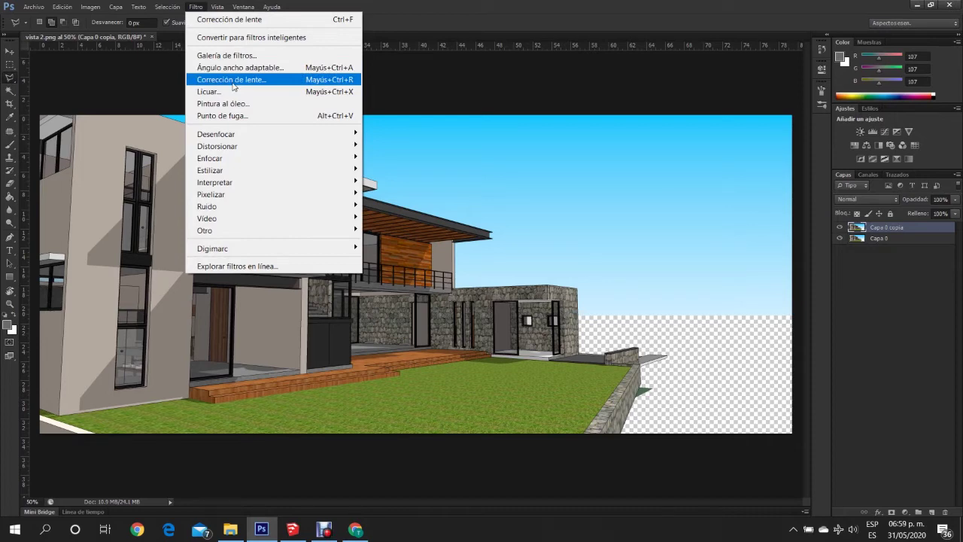
pyautogui.click(233, 82)
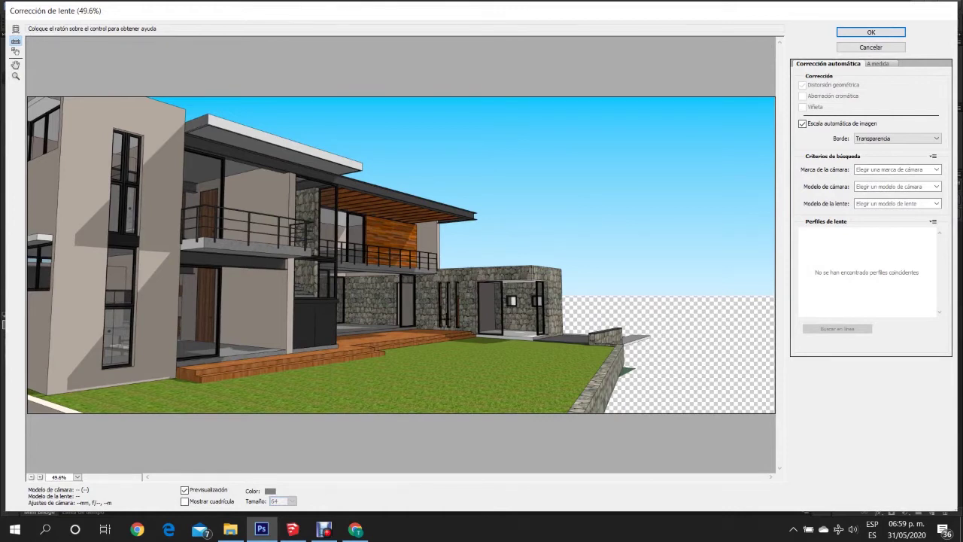
pyautogui.click(879, 65)
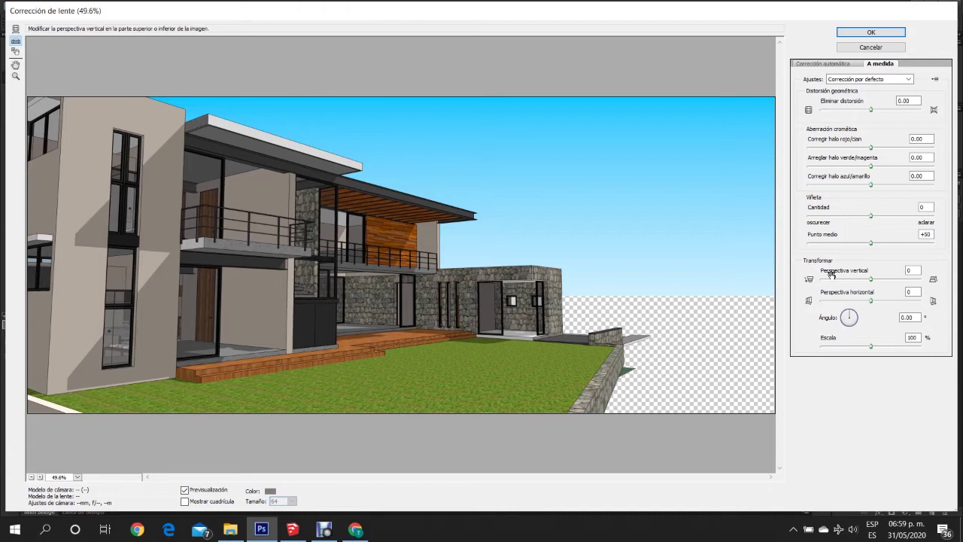
pyautogui.click(868, 279)
pyautogui.press('Down')
pyautogui.press('Down')
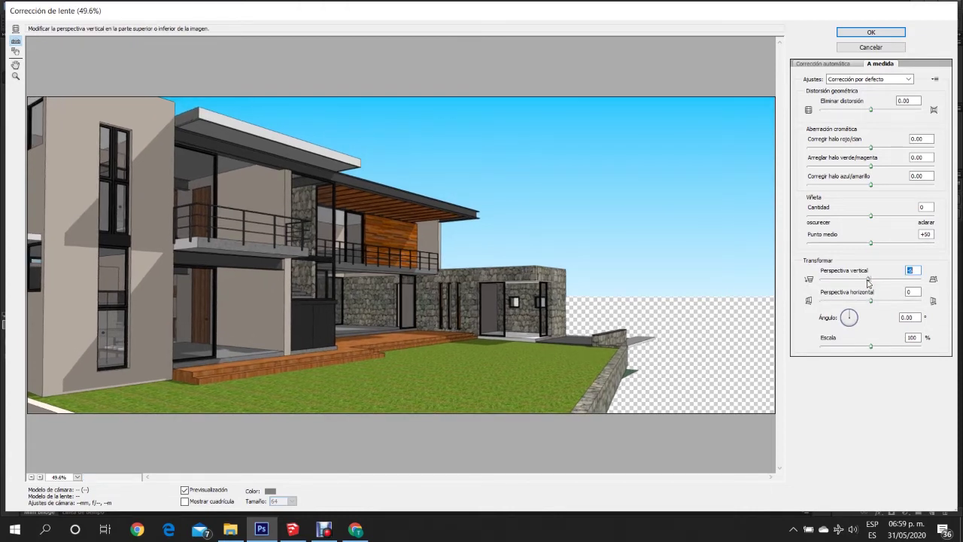
pyautogui.press('Down')
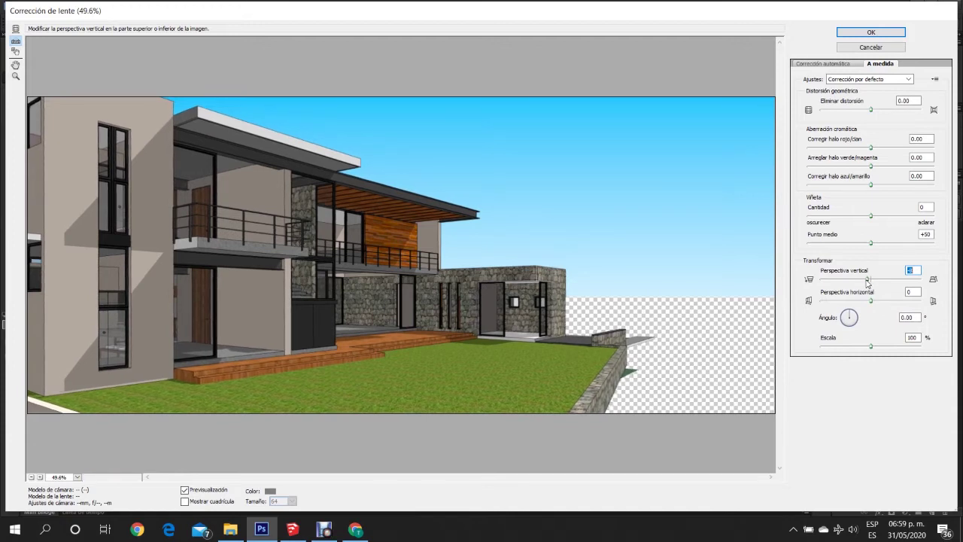
pyautogui.moveTo(867, 281); pyautogui.dragTo(869, 281)
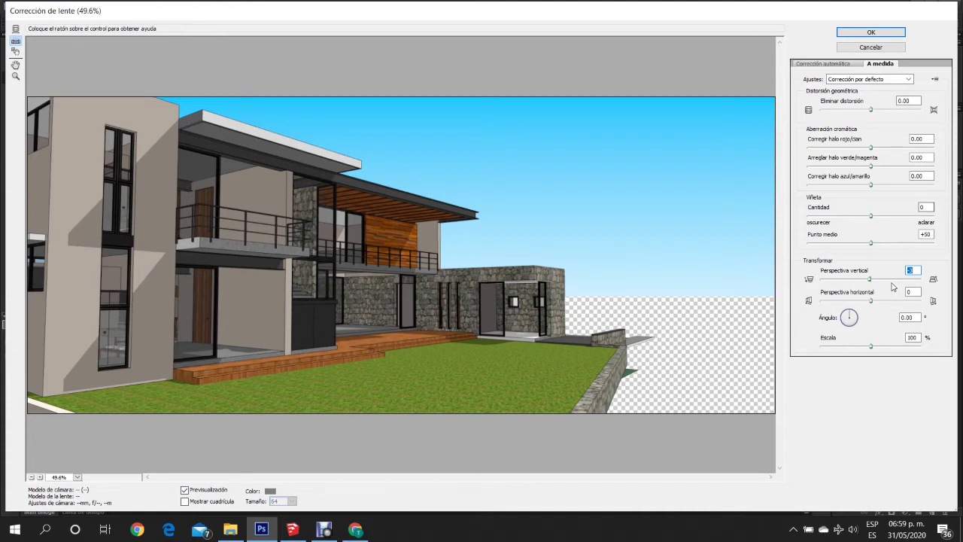
# Settle vertical perspective at -6 and apply the Lens Correction filter.
pyautogui.write('-7')
pyautogui.press('BackSpace')
pyautogui.write('5')
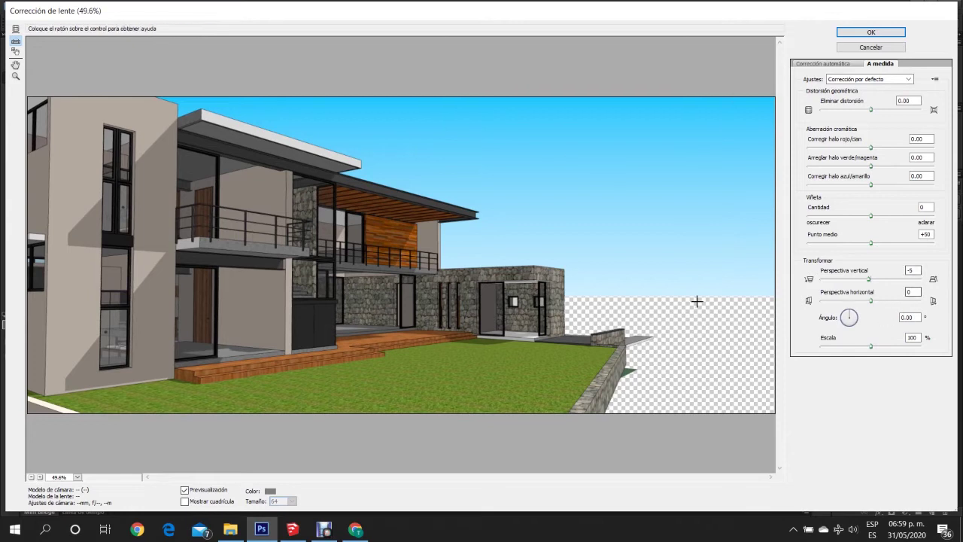
pyautogui.click(912, 271)
pyautogui.press('Down')
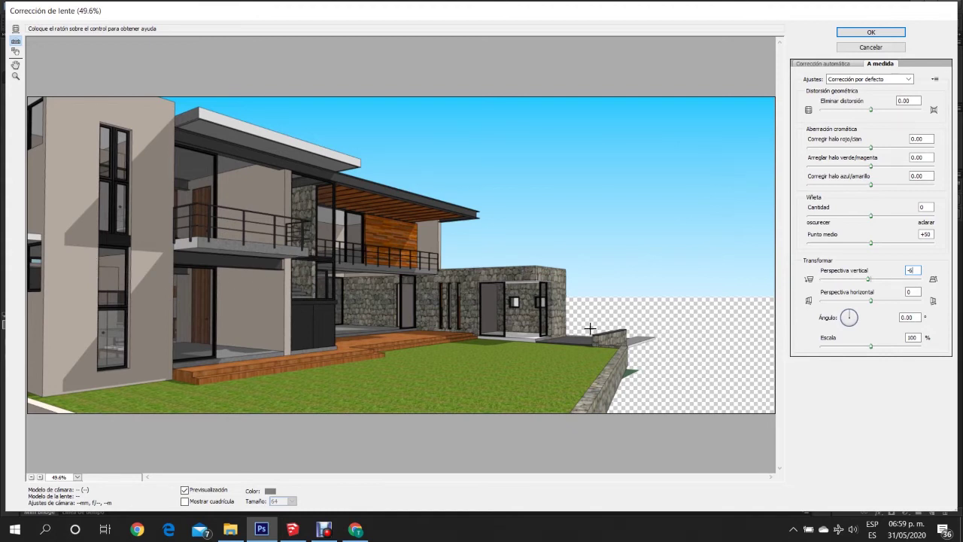
pyautogui.moveTo(871, 301); pyautogui.dragTo(879, 301)
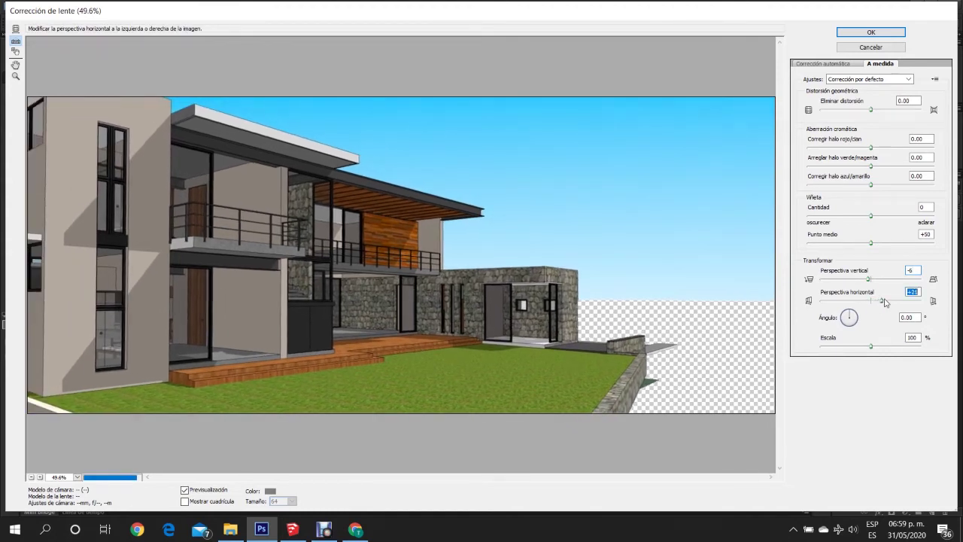
pyautogui.click(903, 291)
pyautogui.write('0')
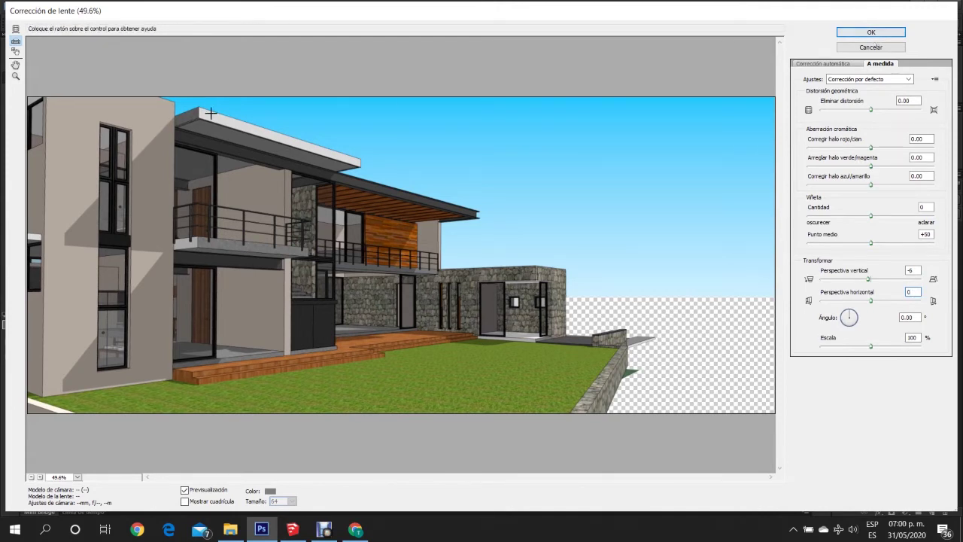
pyautogui.click(842, 34)
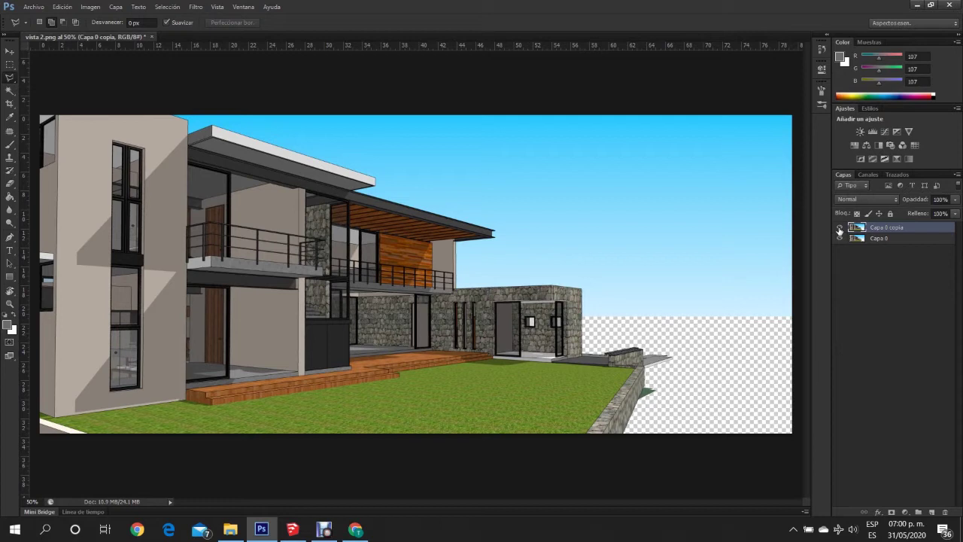
# Compare the corrected copy with the original, delete Capa 0, and toggle rulers off and on.
pyautogui.click(839, 228)
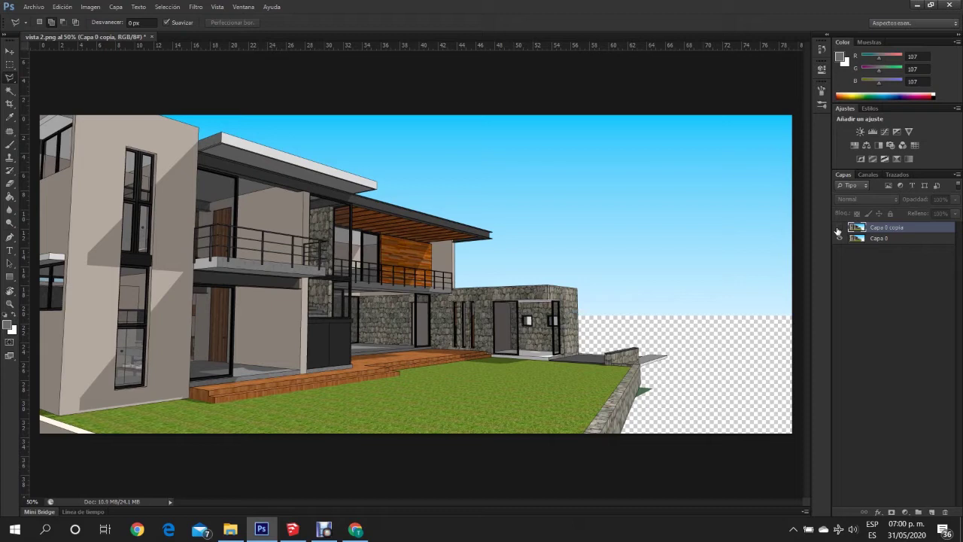
pyautogui.click(839, 228)
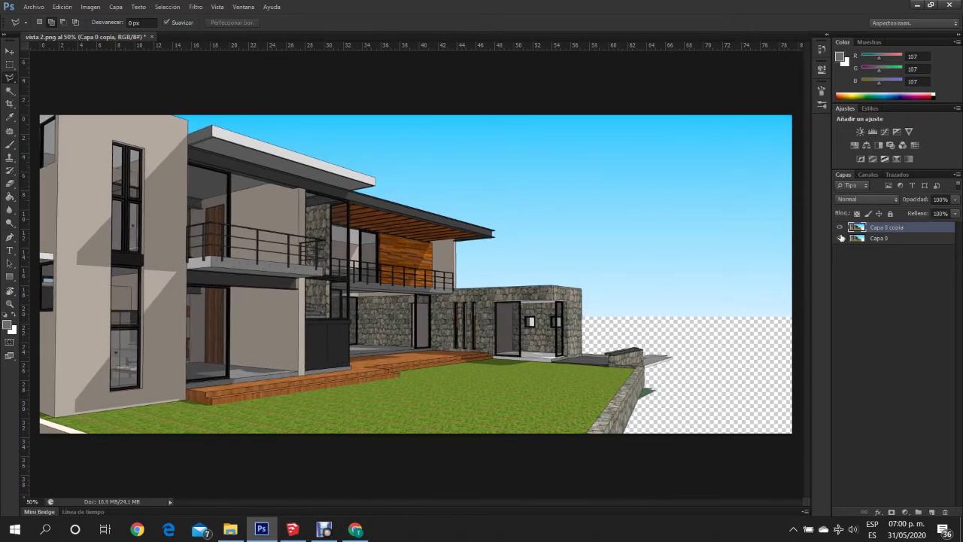
pyautogui.click(900, 238)
pyautogui.moveTo(901, 239); pyautogui.dragTo(944, 513)
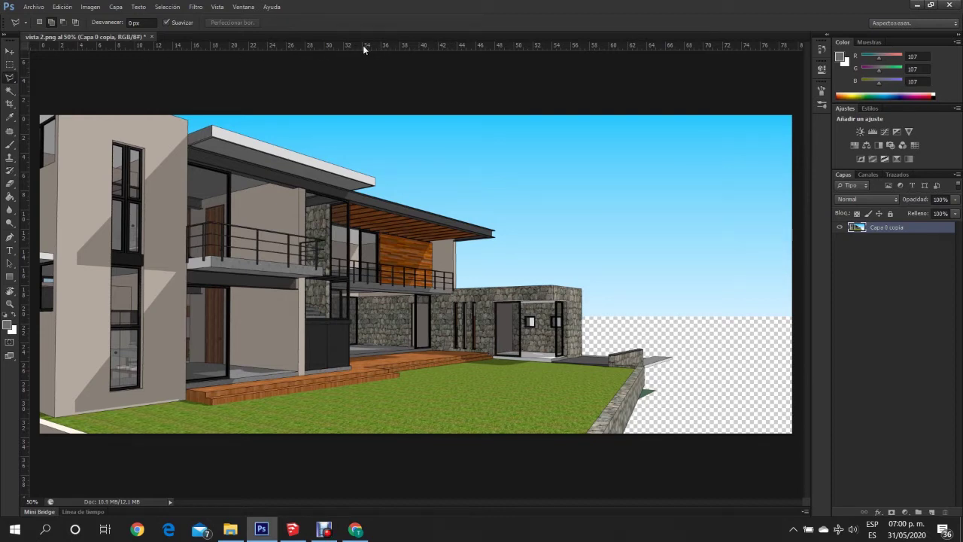
pyautogui.hotkey('ctrl', 'r')
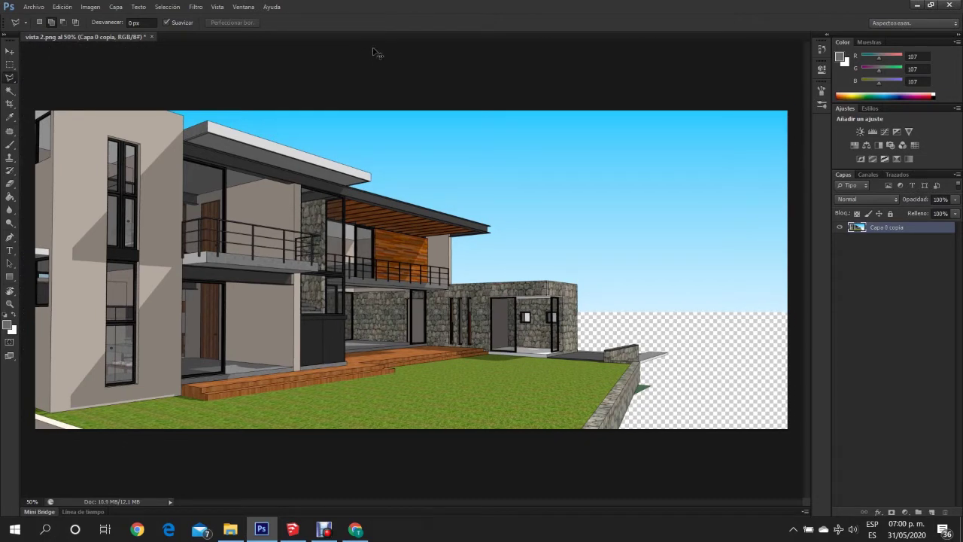
pyautogui.hotkey('ctrl', 'r')
pyautogui.hotkey('ctrl', 'r')
pyautogui.hotkey('ctrl', 'r')
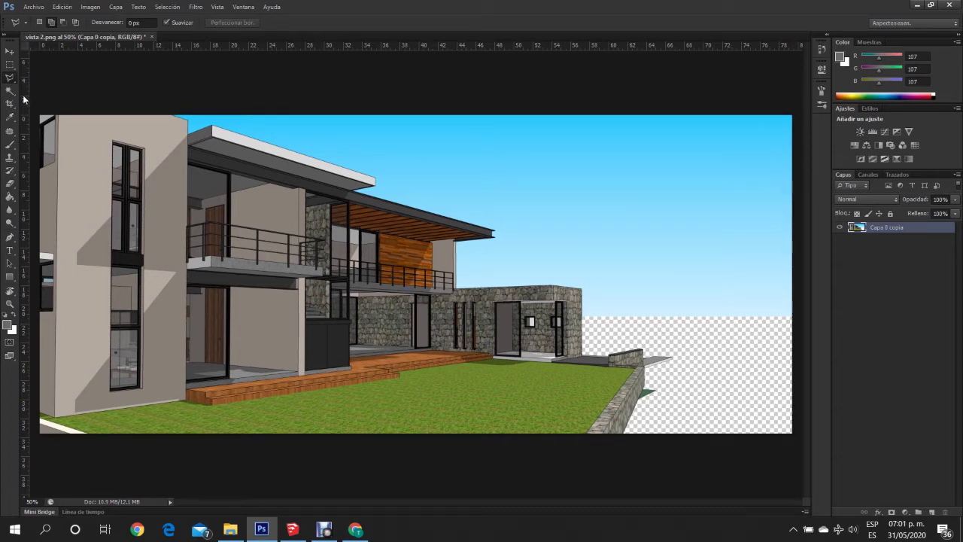
# Place a vertical guide at about 2 cm along the tall front wall's left edge.
pyautogui.moveTo(23, 98); pyautogui.dragTo(59, 91)
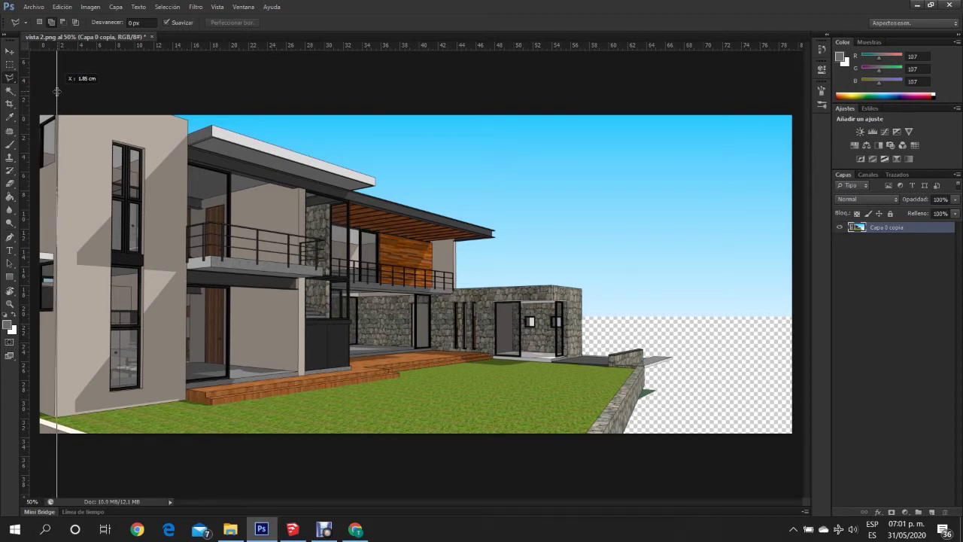
pyautogui.moveTo(58, 91); pyautogui.dragTo(59, 91)
pyautogui.moveTo(59, 91); pyautogui.dragTo(58, 91)
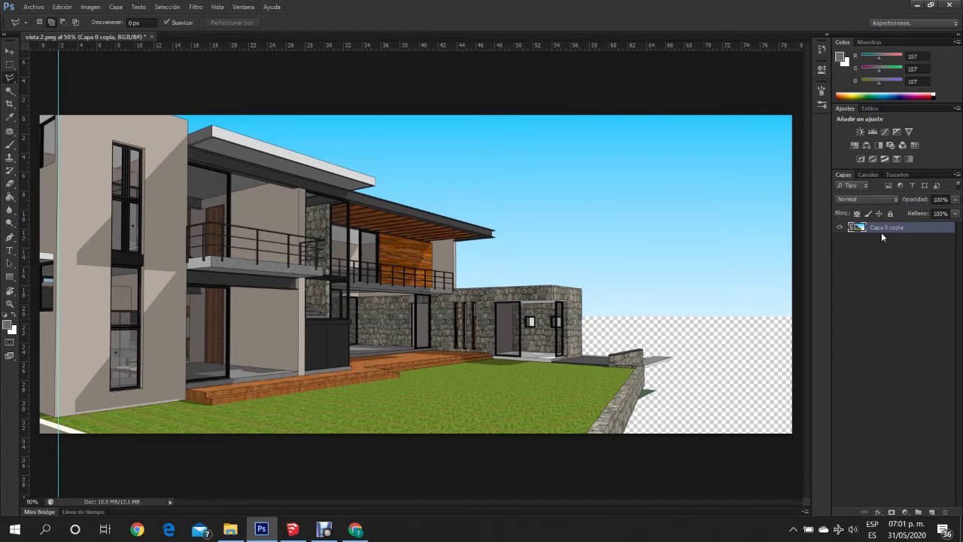
pyautogui.click(195, 7)
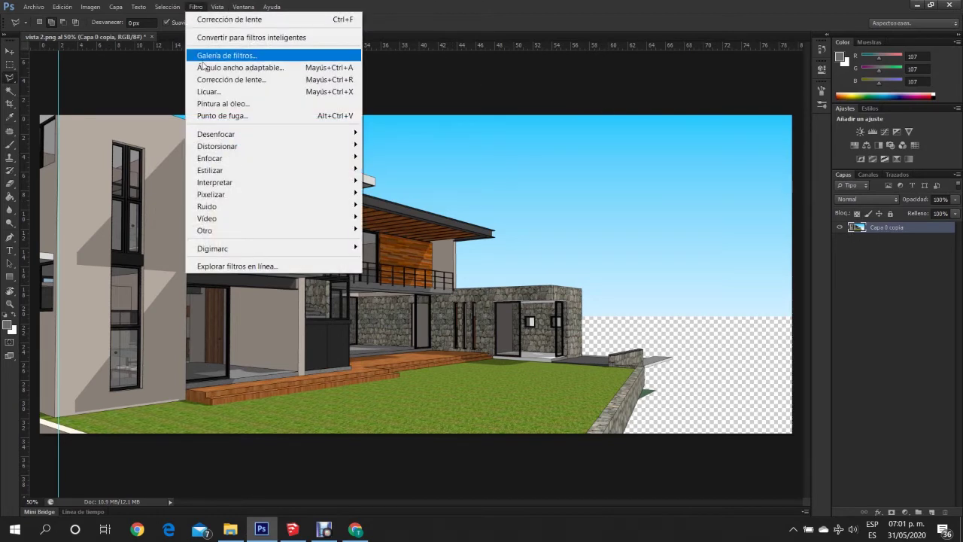
# Apply a further Lens Correction with vertical perspective -1.
pyautogui.click(238, 79)
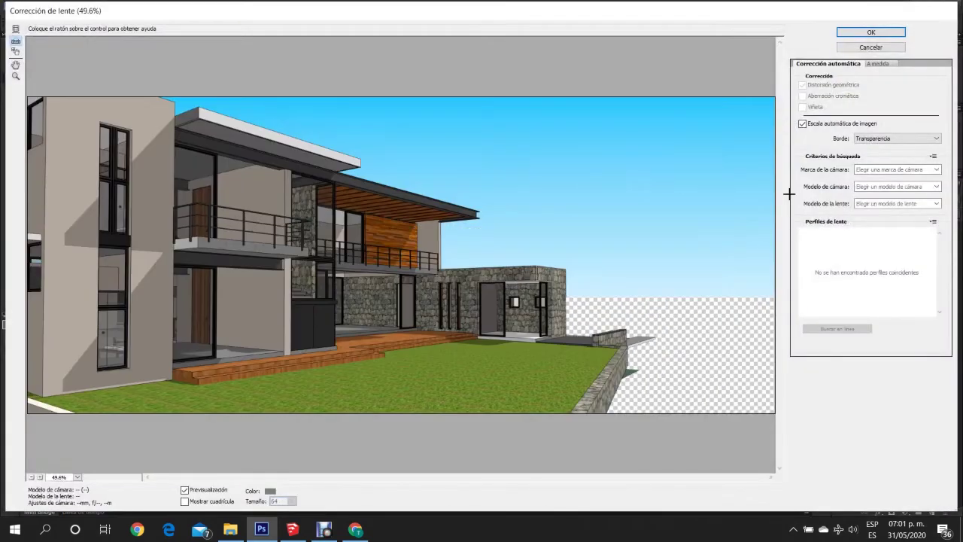
pyautogui.click(882, 64)
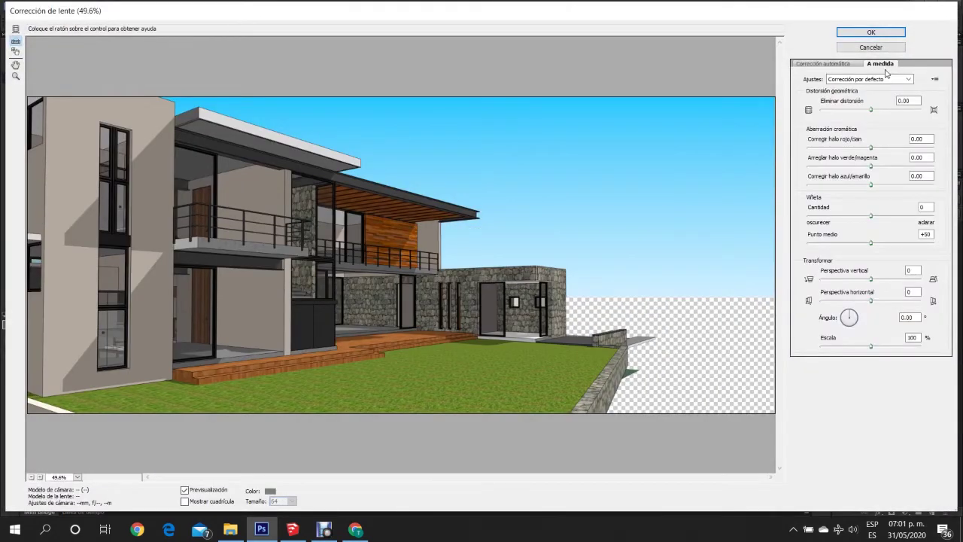
pyautogui.click(912, 270)
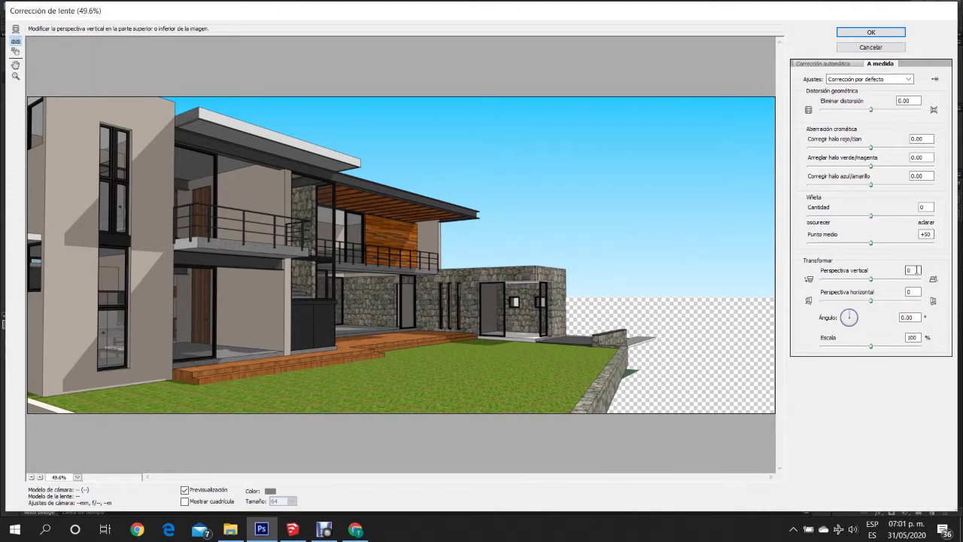
pyautogui.write('-1')
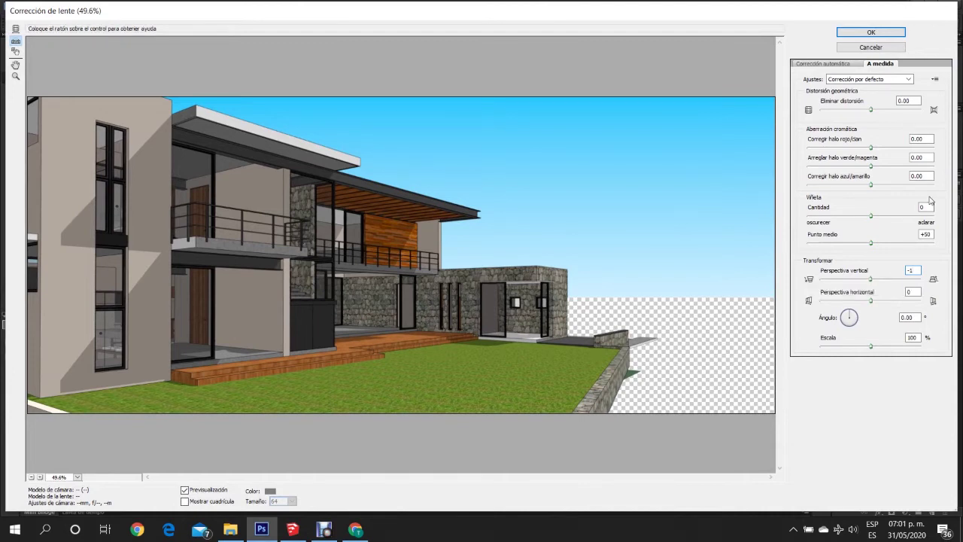
pyautogui.click(877, 32)
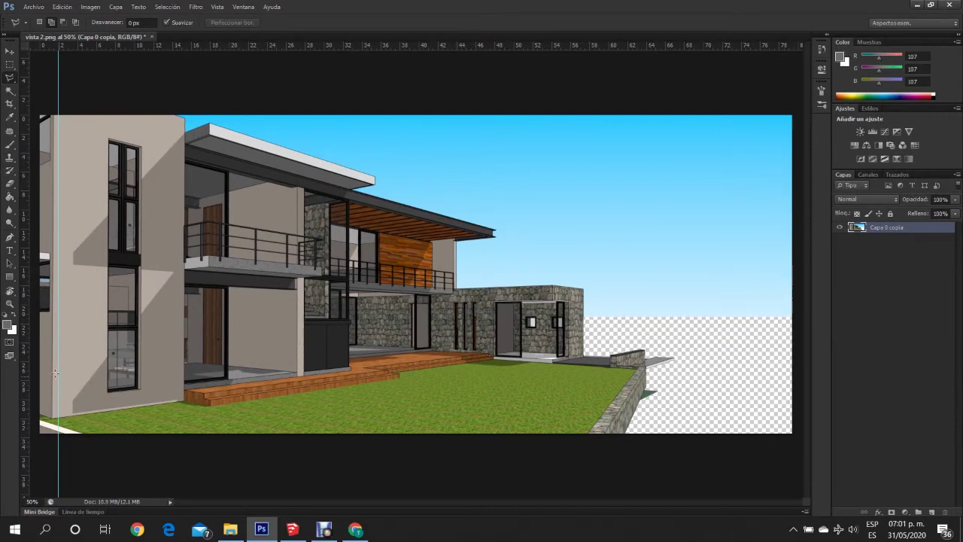
# Check wall edges and a column against two new vertical guides, then drag the guides off.
pyautogui.moveTo(28, 346); pyautogui.dragTo(53, 342)
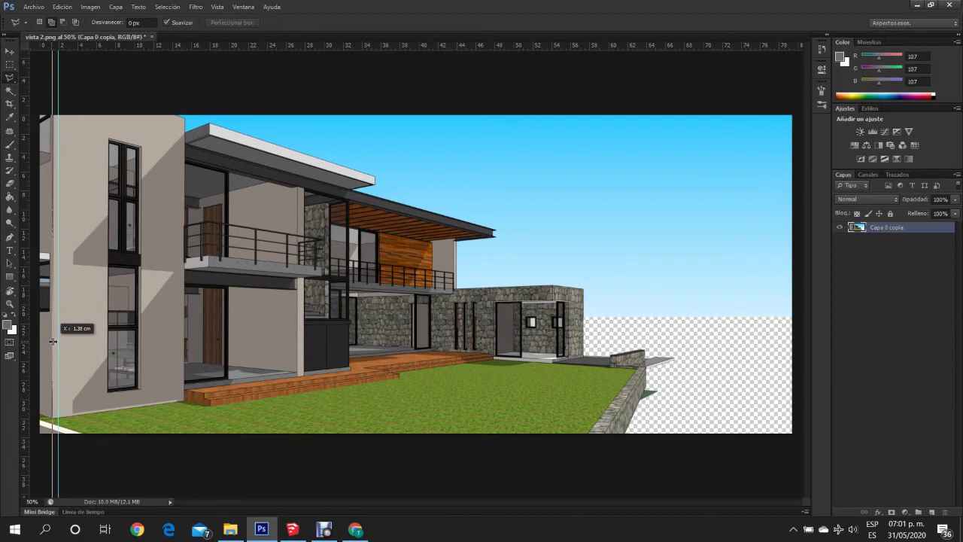
pyautogui.moveTo(53, 342); pyautogui.dragTo(47, 342)
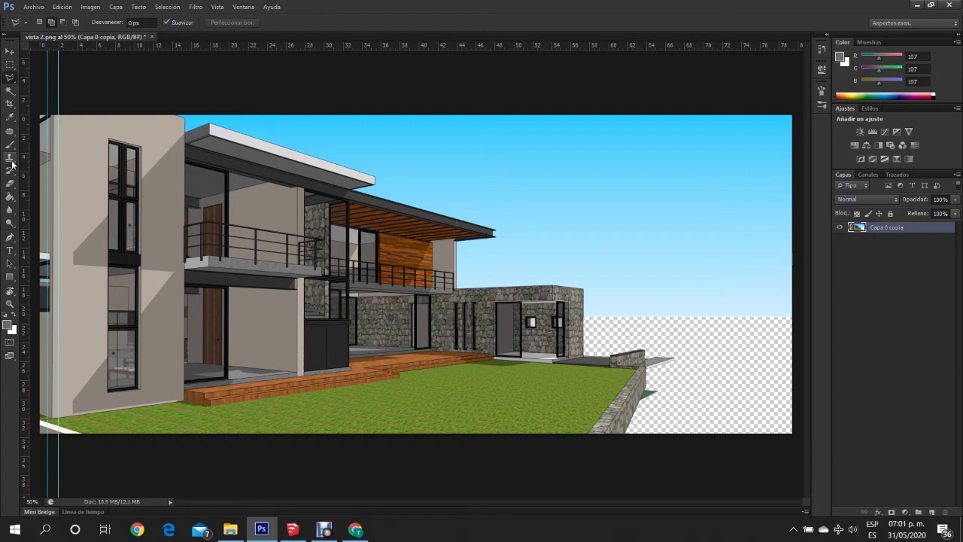
pyautogui.moveTo(24, 164)
pyautogui.mouseDown()
pyautogui.moveTo(298, 169)
pyautogui.moveTo(563, 200)
pyautogui.moveTo(452, 181)
pyautogui.mouseUp()
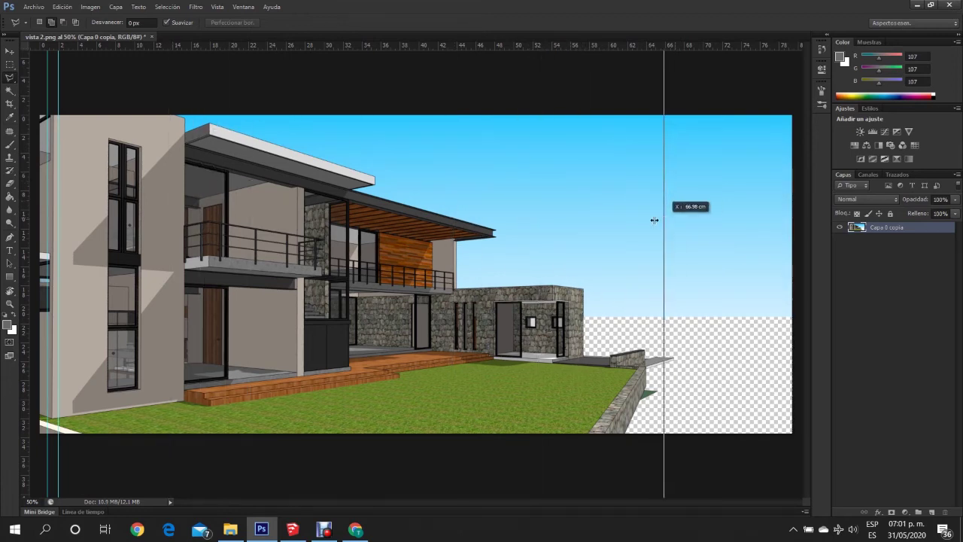
pyautogui.moveTo(452, 182); pyautogui.dragTo(242, 134)
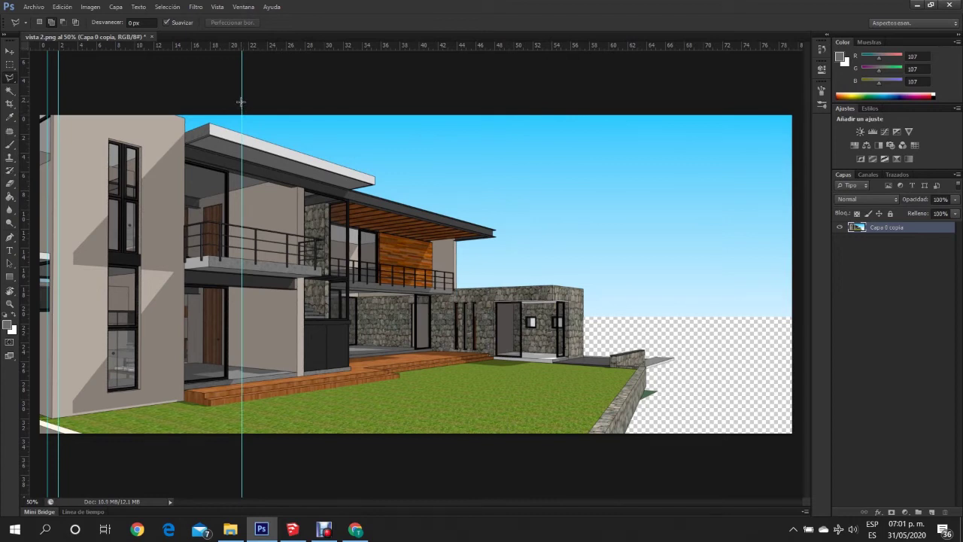
pyautogui.click(9, 53)
pyautogui.moveTo(242, 70); pyautogui.dragTo(27, 77)
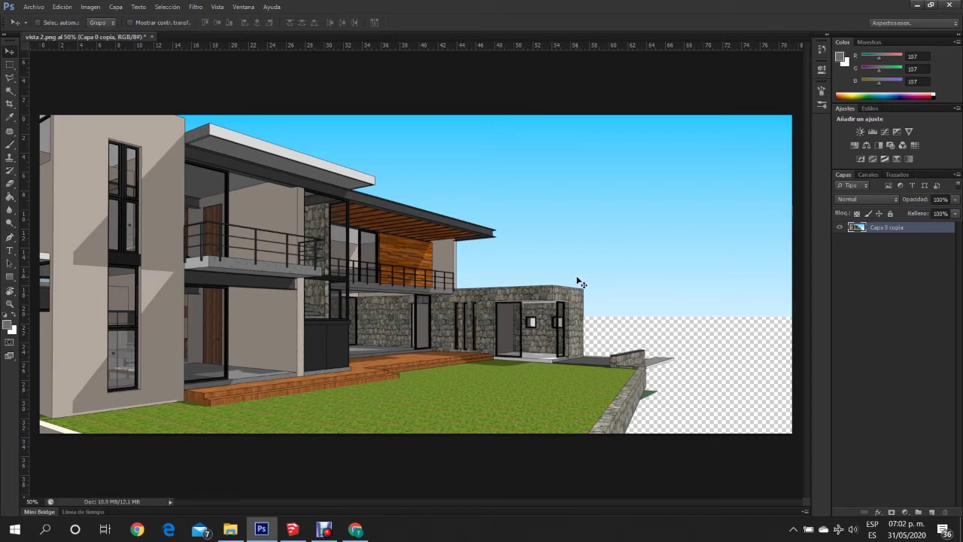
# Switch to the ejercicio alumnos.skp model in SketchUp with Roofing materials listed.
pyautogui.click(293, 529)
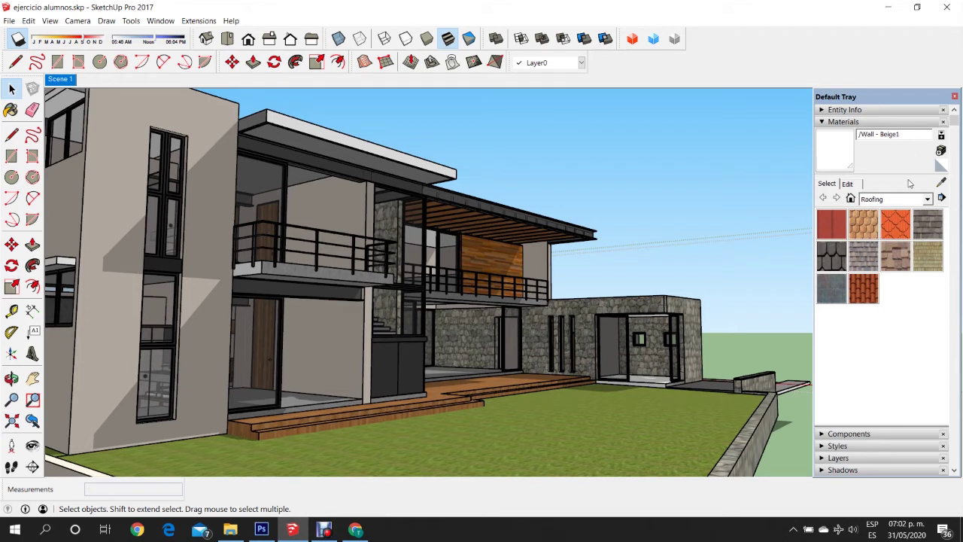
pyautogui.click(820, 122)
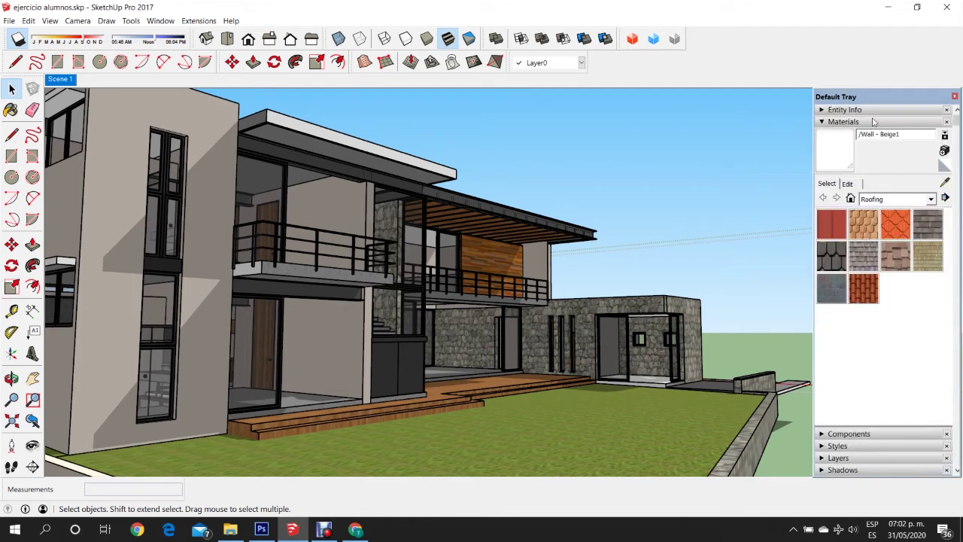
pyautogui.click(197, 21)
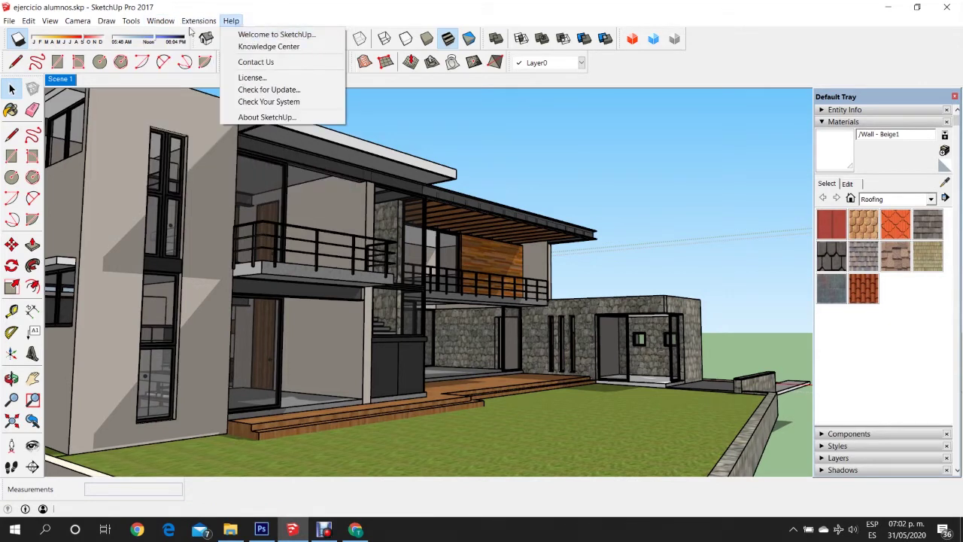
pyautogui.moveTo(182, 35)
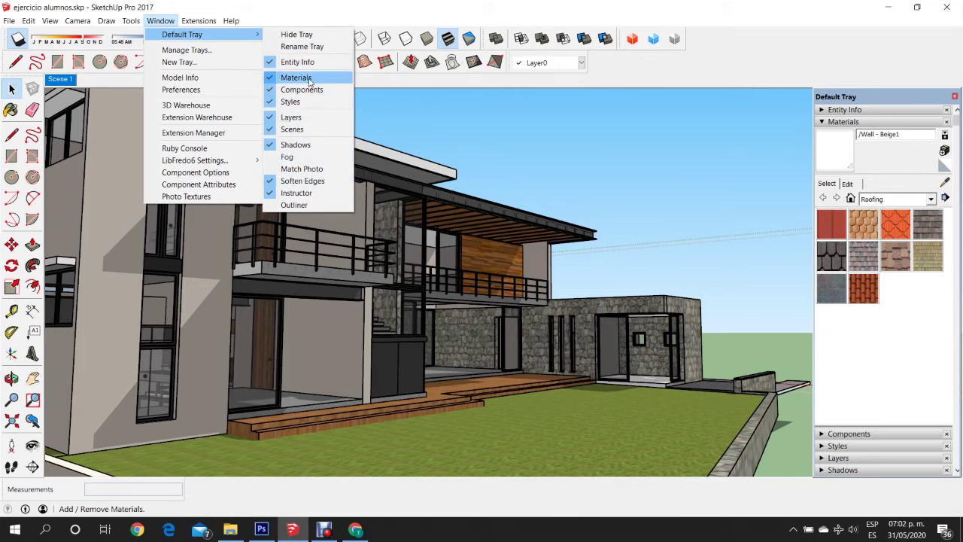
pyautogui.click(913, 367)
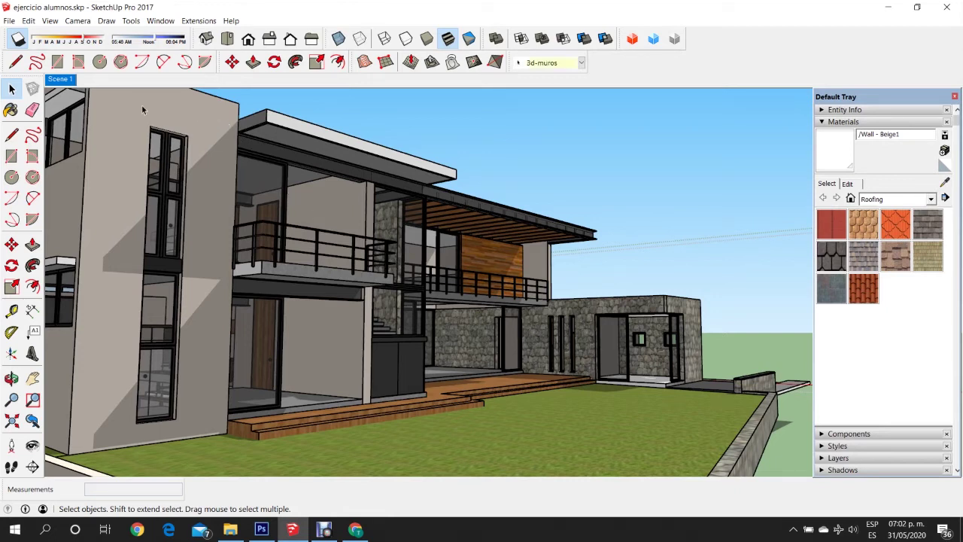
# Paint the tall left wall with the sampled stone material, then pick Roofing Shingles Wood.
pyautogui.click(95, 228)
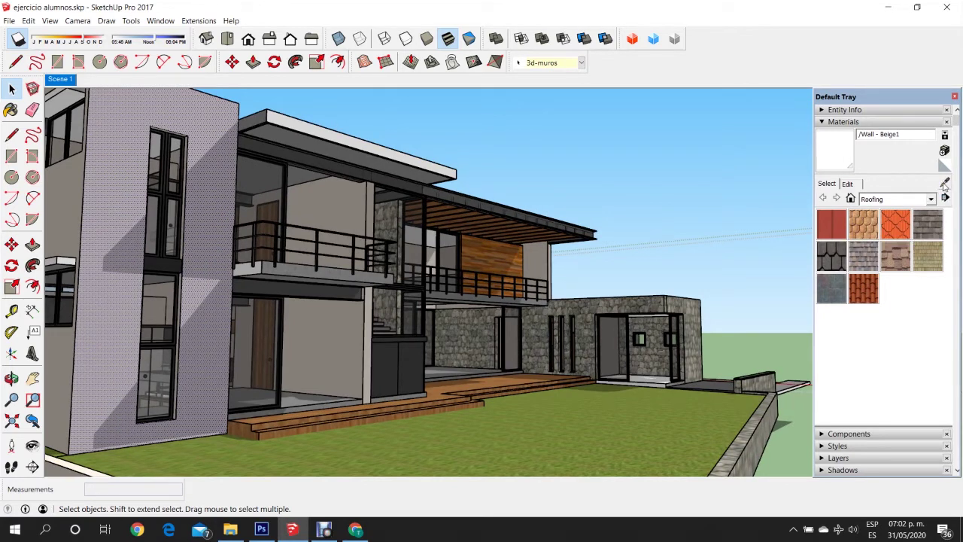
pyautogui.click(945, 183)
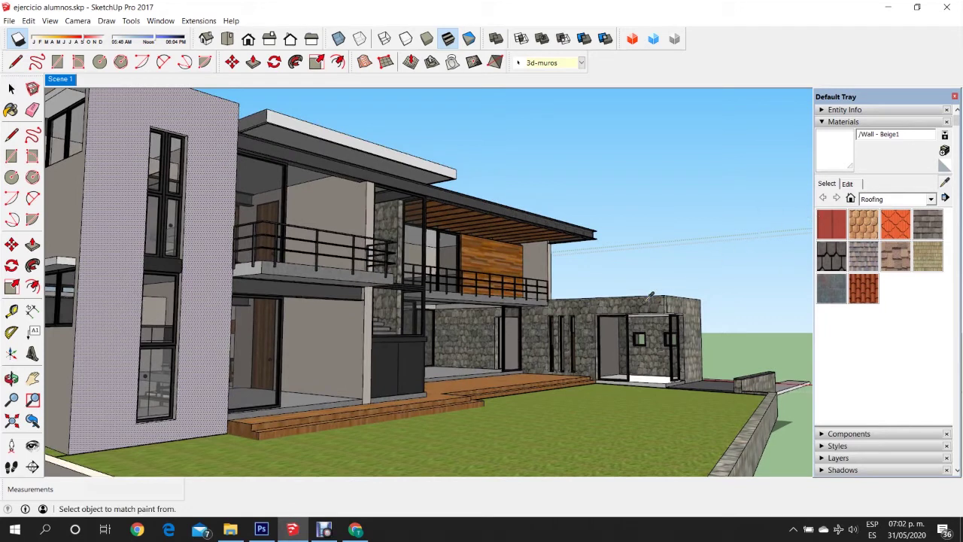
pyautogui.click(649, 299)
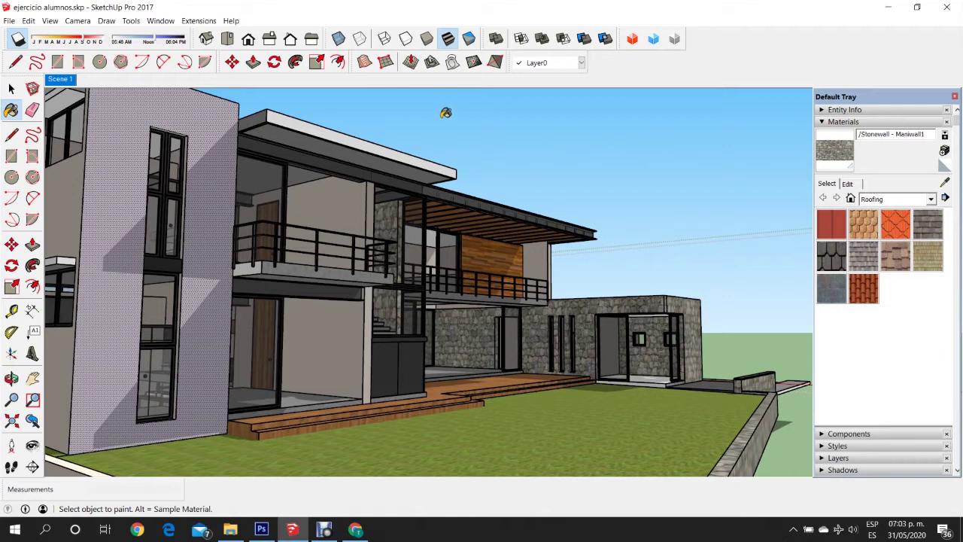
pyautogui.click(197, 119)
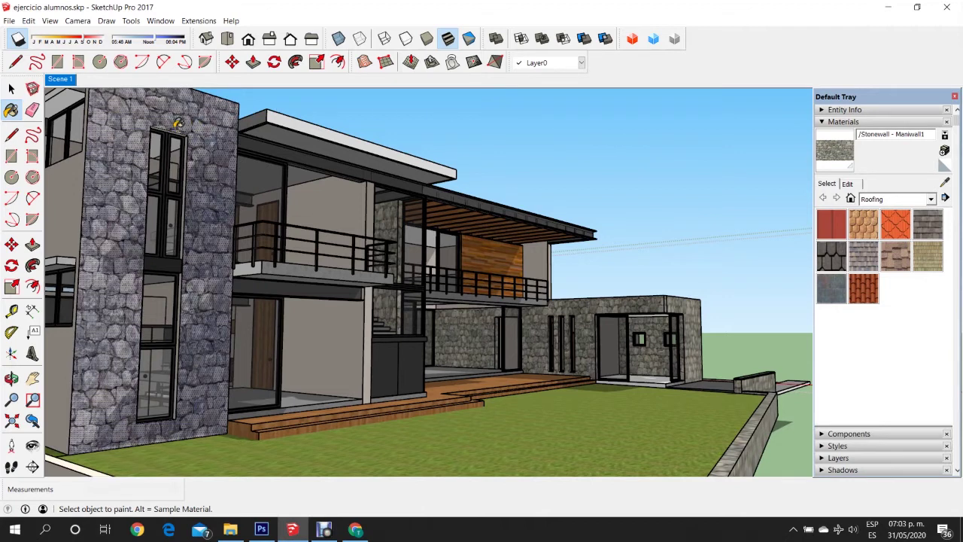
pyautogui.click(932, 253)
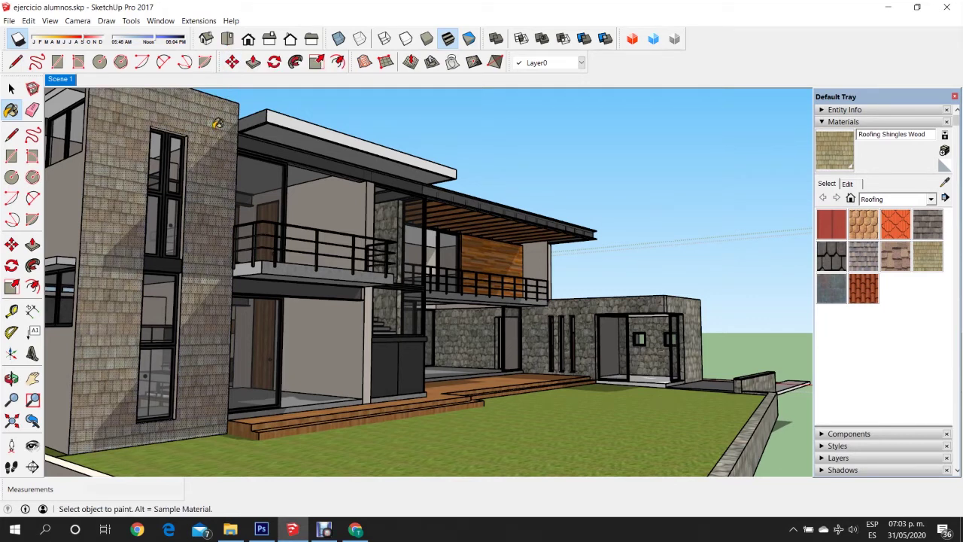
pyautogui.rightClick(214, 130)
pyautogui.moveTo(243, 272)
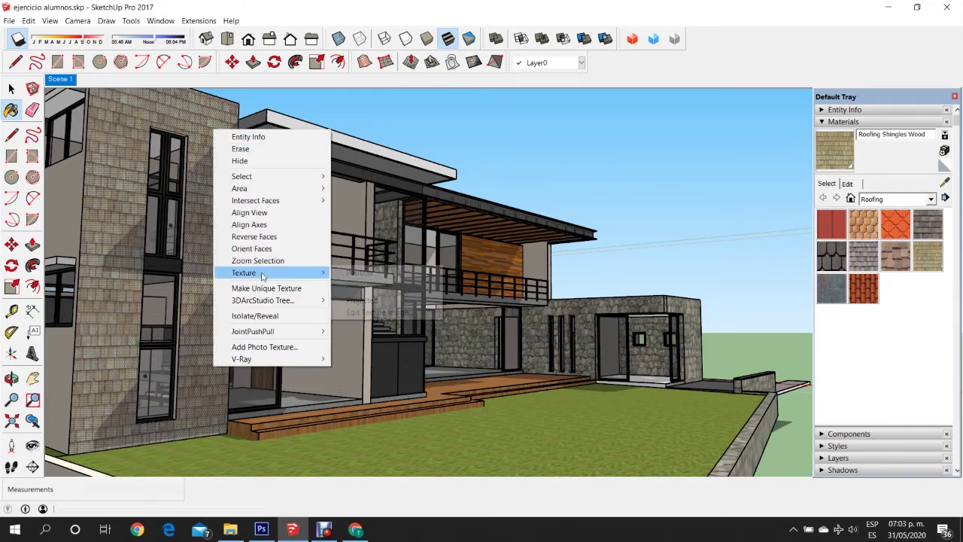
pyautogui.click(352, 272)
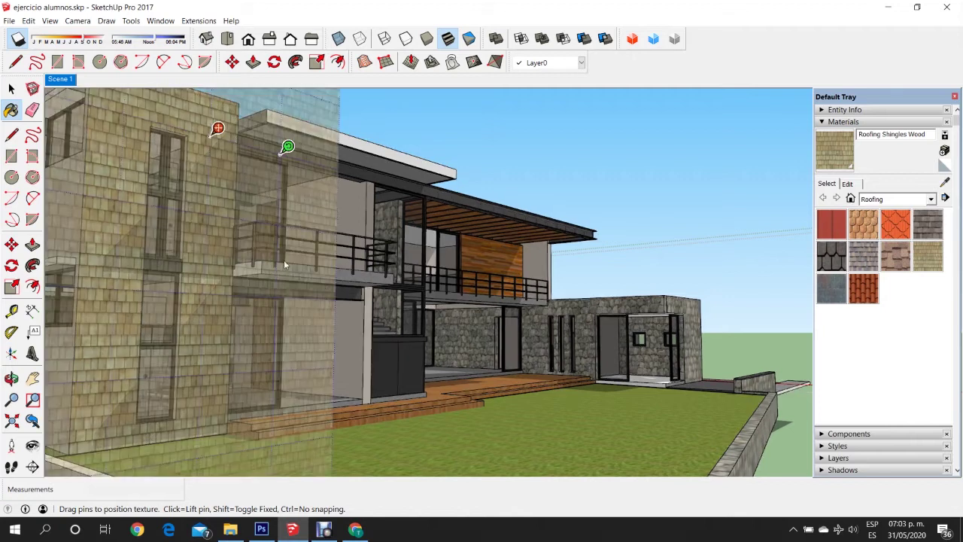
pyautogui.scroll(-2, 357, 346)
pyautogui.scroll(-2, 368, 385)
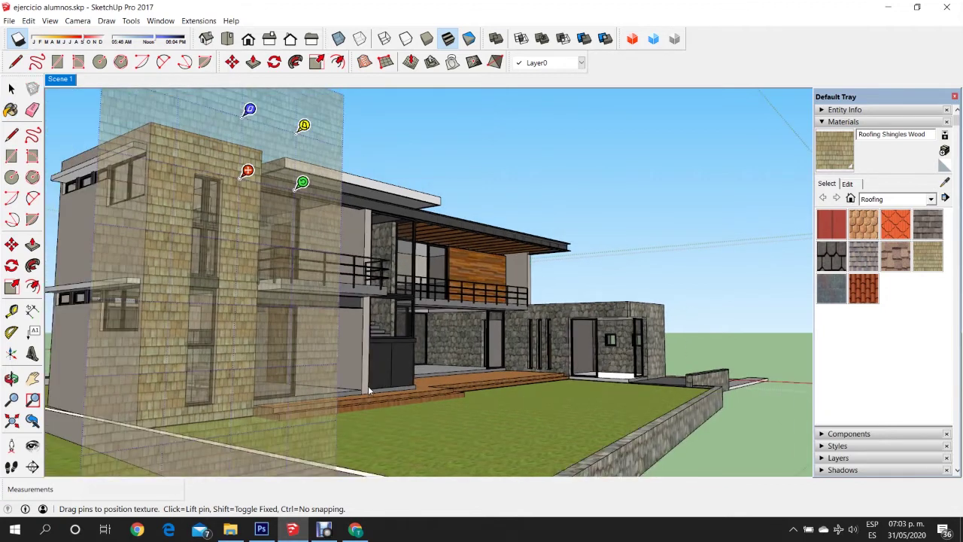
pyautogui.scroll(-1, 368, 385)
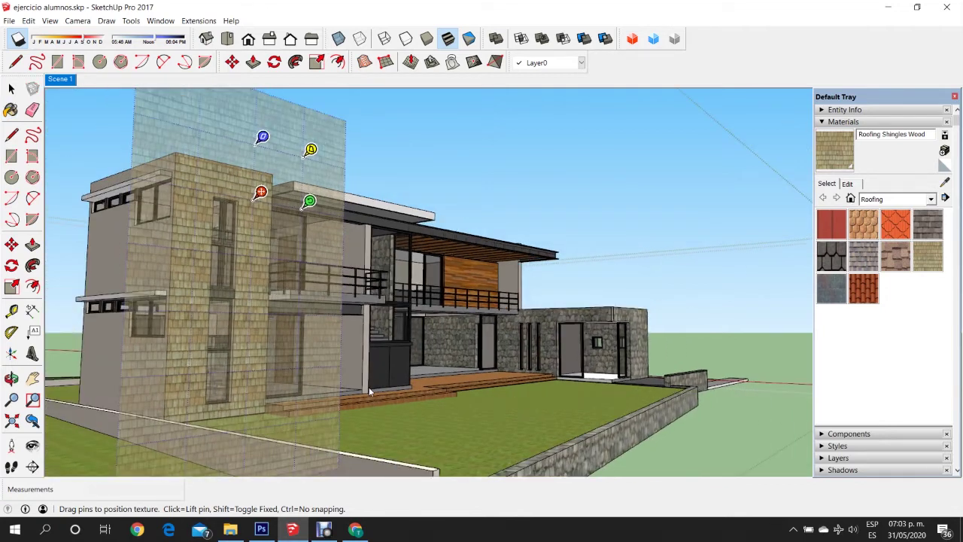
pyautogui.scroll(-1, 370, 362)
pyautogui.scroll(1, 288, 119)
pyautogui.scroll(1, 288, 119)
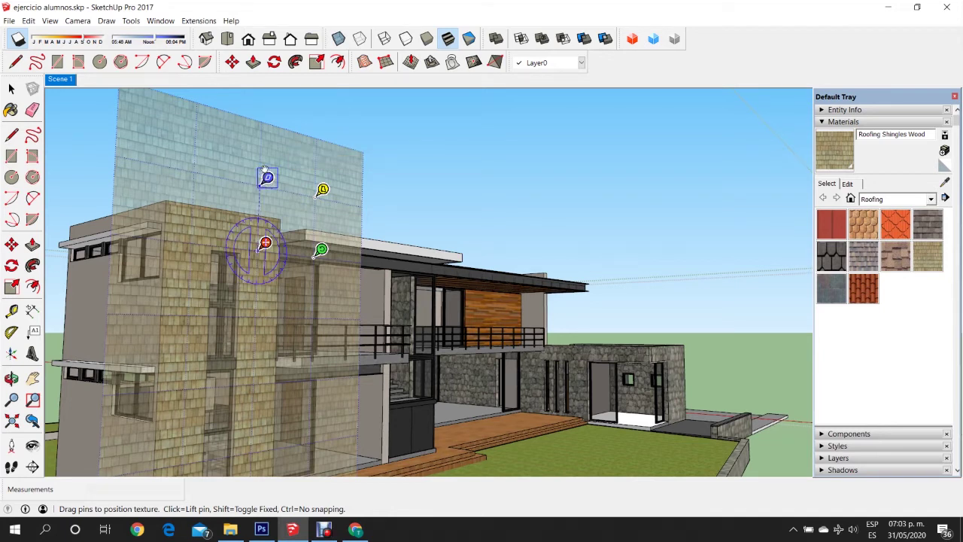
pyautogui.moveTo(269, 148); pyautogui.dragTo(268, 158)
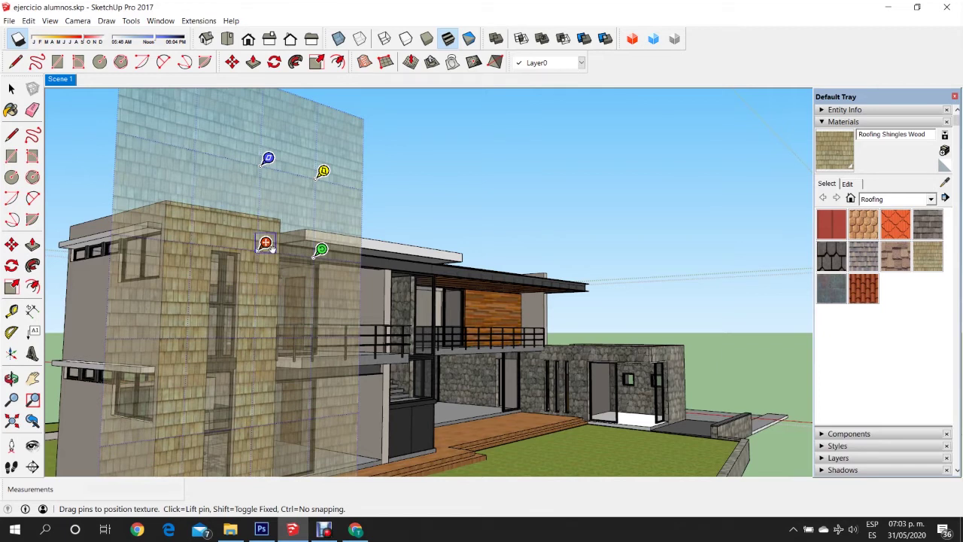
pyautogui.moveTo(269, 246); pyautogui.dragTo(276, 248)
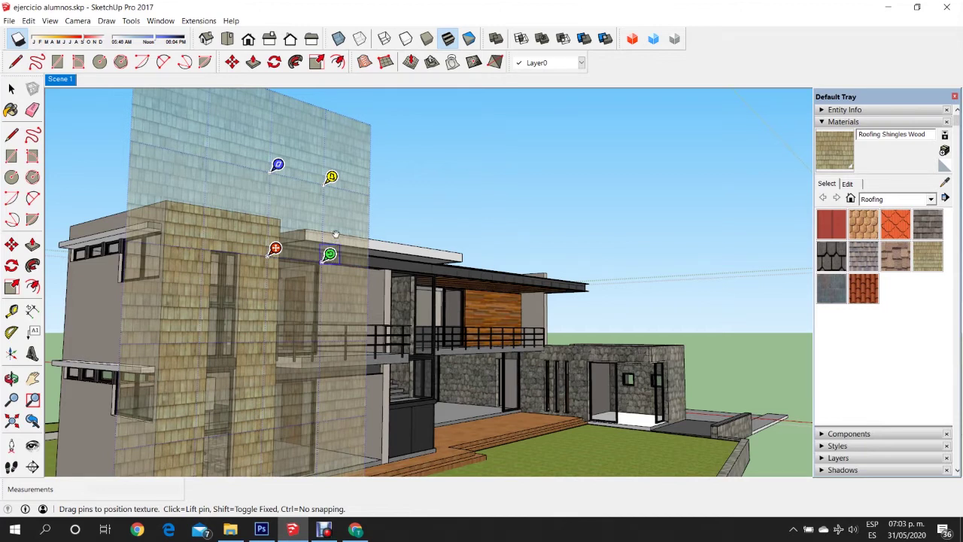
pyautogui.moveTo(329, 255)
pyautogui.mouseDown()
pyautogui.moveTo(337, 237)
pyautogui.moveTo(324, 223)
pyautogui.mouseUp()
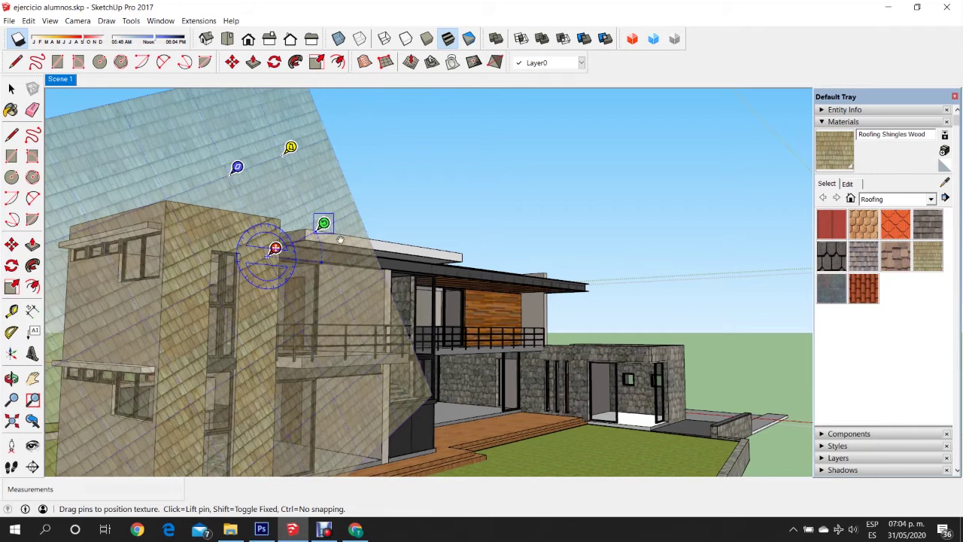
pyautogui.hotkey('ctrl', 'z')
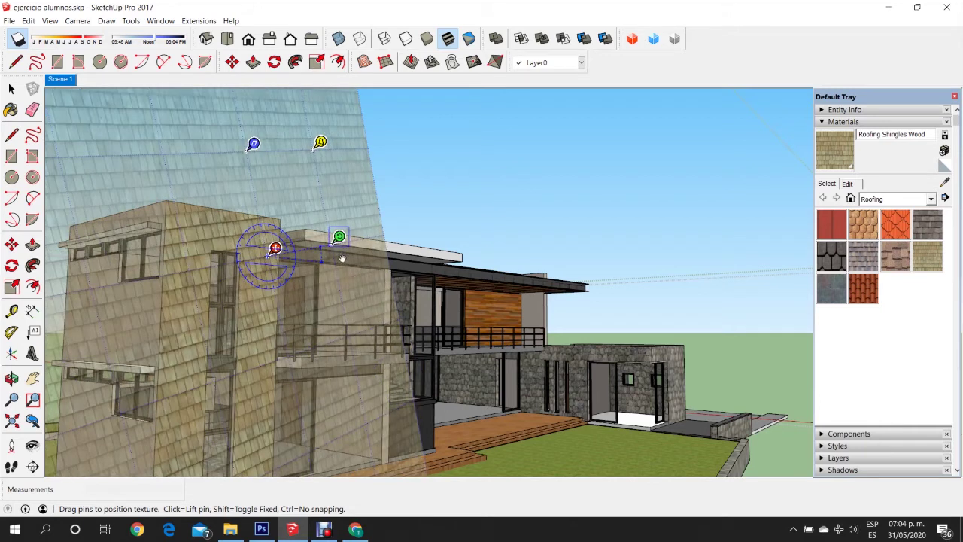
pyautogui.hotkey('ctrl', 'z')
pyautogui.hotkey('ctrl', 'z')
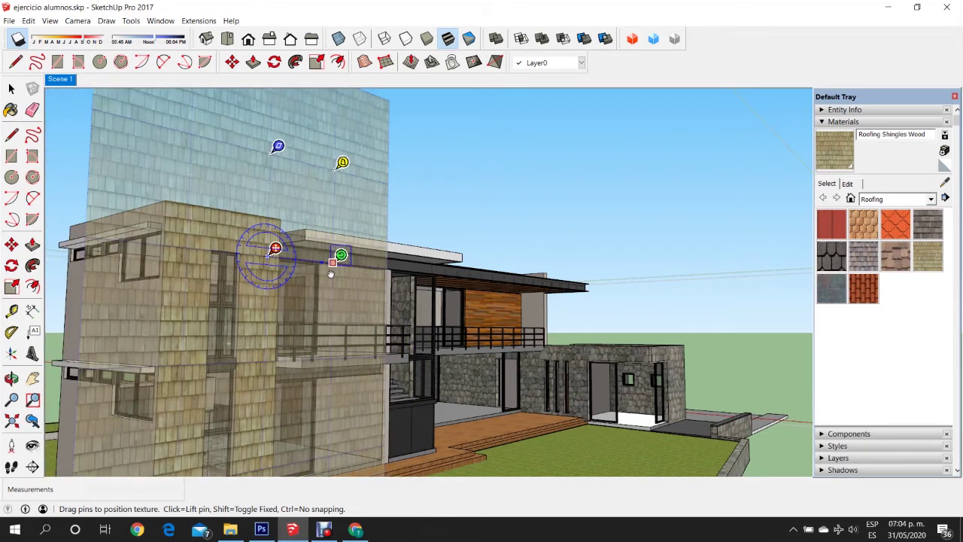
pyautogui.hotkey('ctrl', 'z')
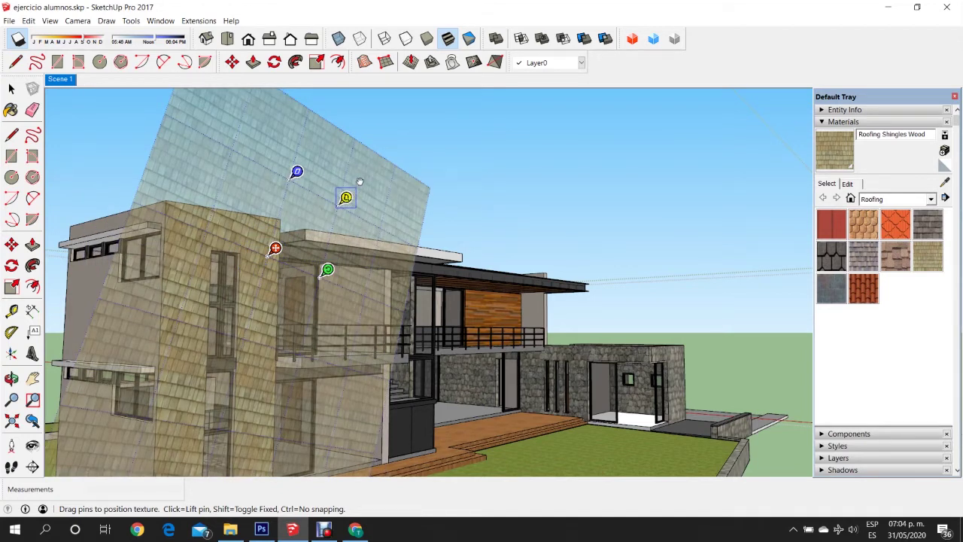
pyautogui.hotkey('ctrl', 'z')
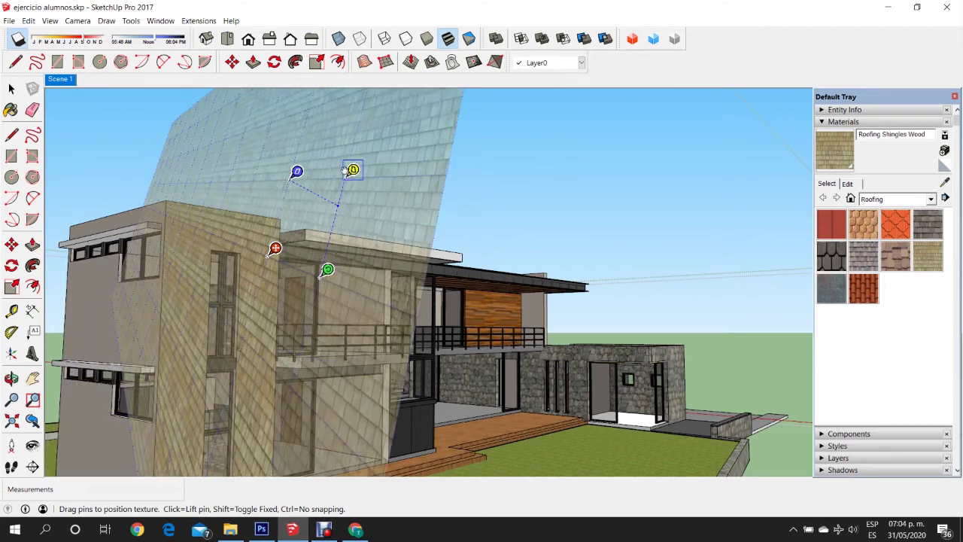
pyautogui.hotkey('ctrl', 'z')
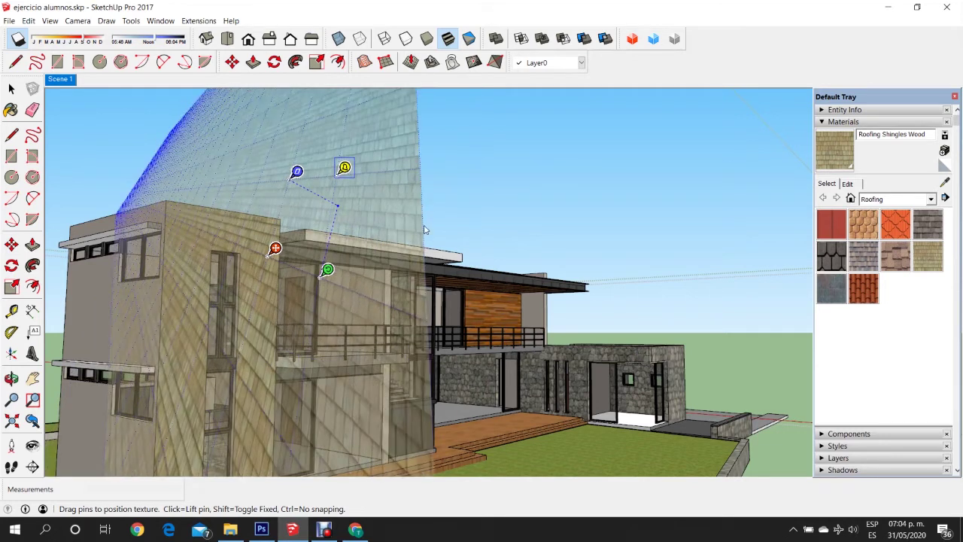
pyautogui.hotkey('ctrl', 'z')
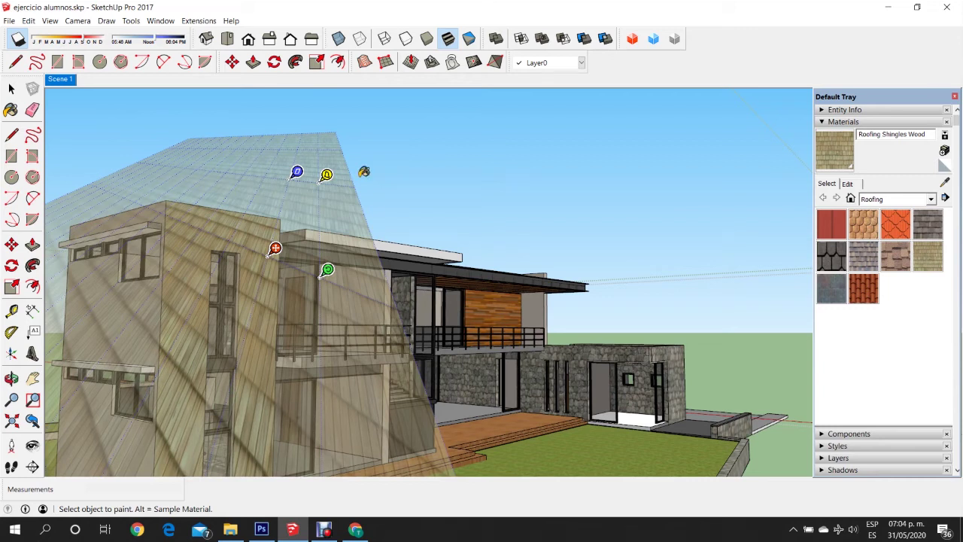
pyautogui.press('Escape')
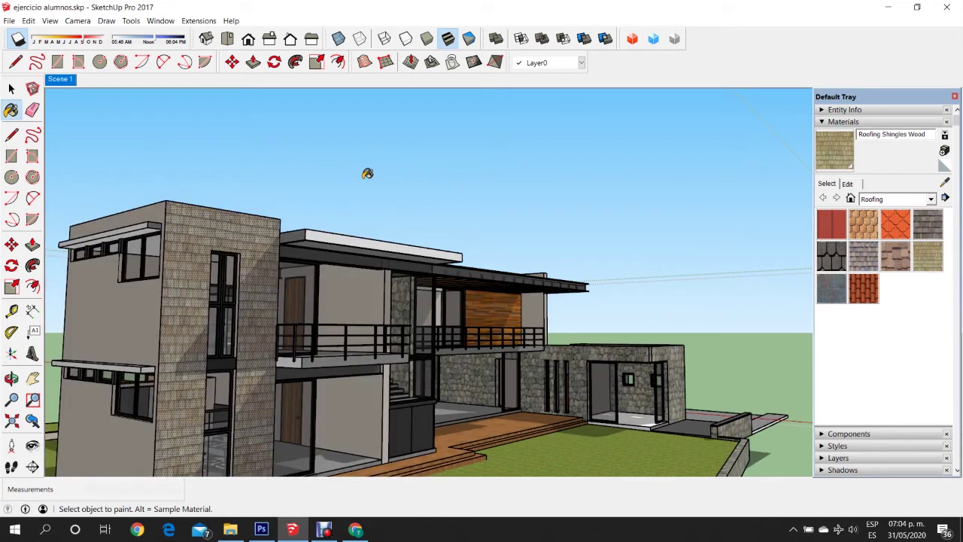
# Back in Photoshop, select a tall rectangle over the stone annex and start a pattern fill layer.
pyautogui.click(261, 529)
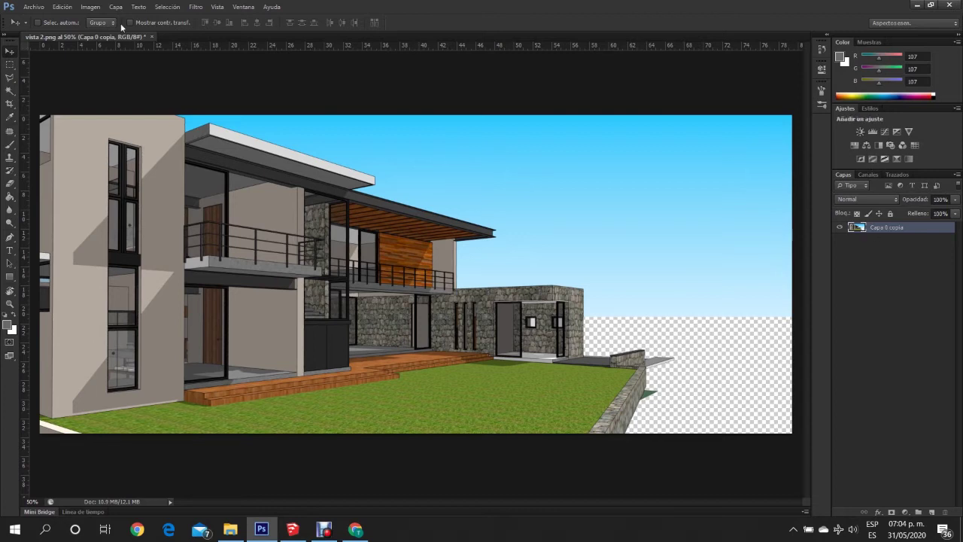
pyautogui.click(9, 64)
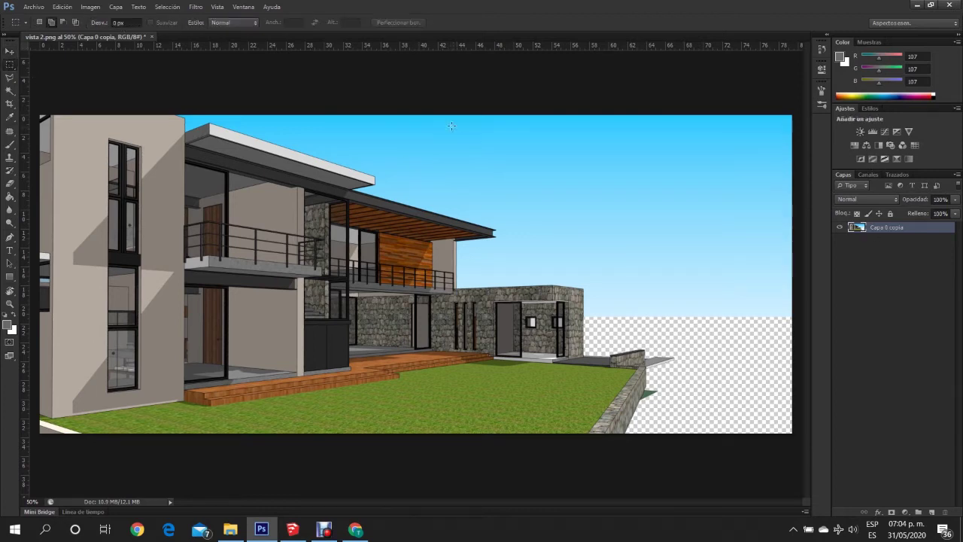
pyautogui.moveTo(444, 124)
pyautogui.mouseDown()
pyautogui.moveTo(670, 416)
pyautogui.moveTo(623, 434)
pyautogui.moveTo(584, 431)
pyautogui.mouseUp()
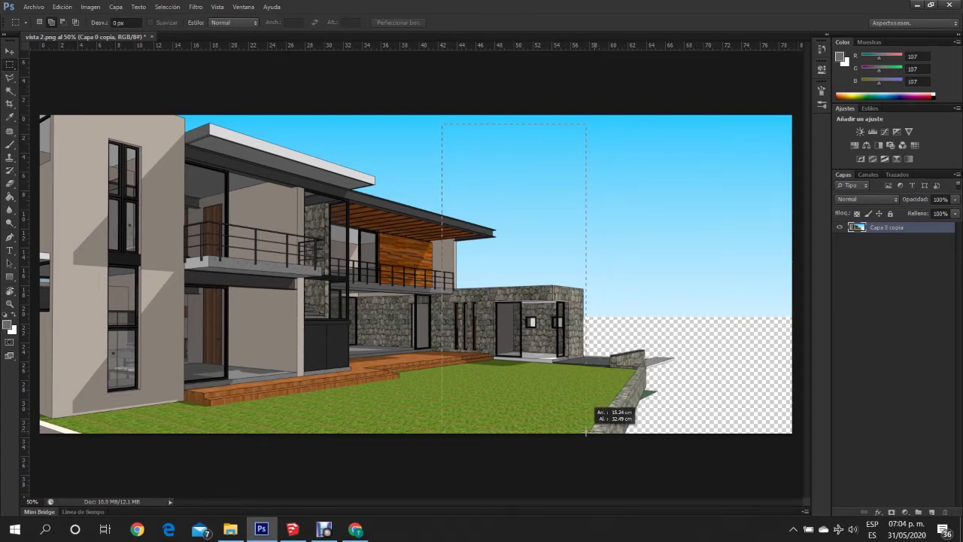
pyautogui.moveTo(584, 431); pyautogui.dragTo(584, 432)
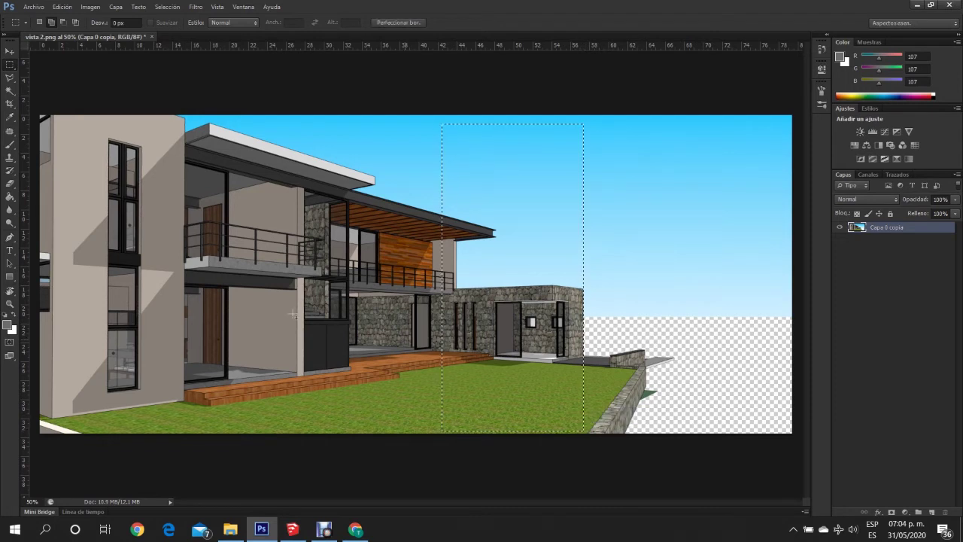
pyautogui.click(116, 7)
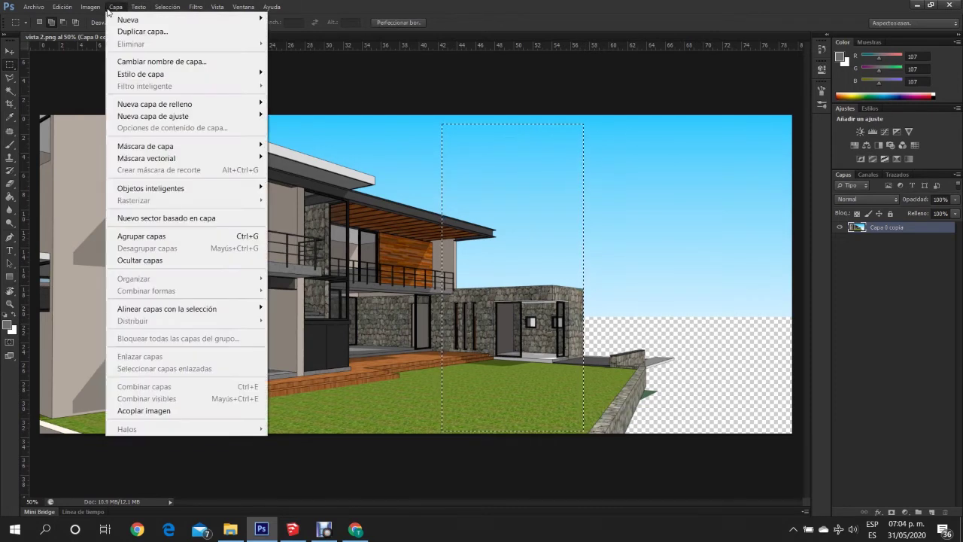
pyautogui.moveTo(154, 103)
pyautogui.click(289, 127)
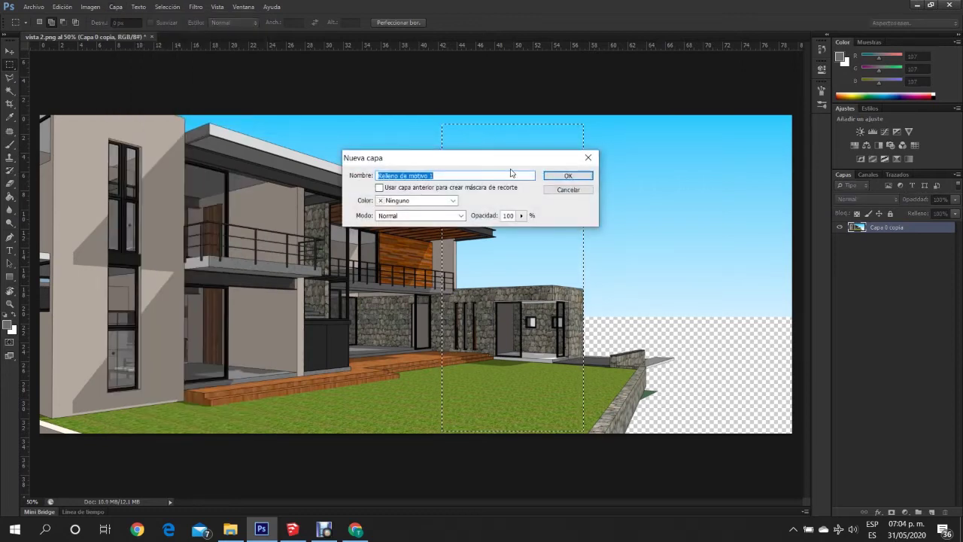
# Name the fill layer MADERA and choose the reddish vertical wood-plank pattern.
pyautogui.write('MADERA')
pyautogui.click(578, 176)
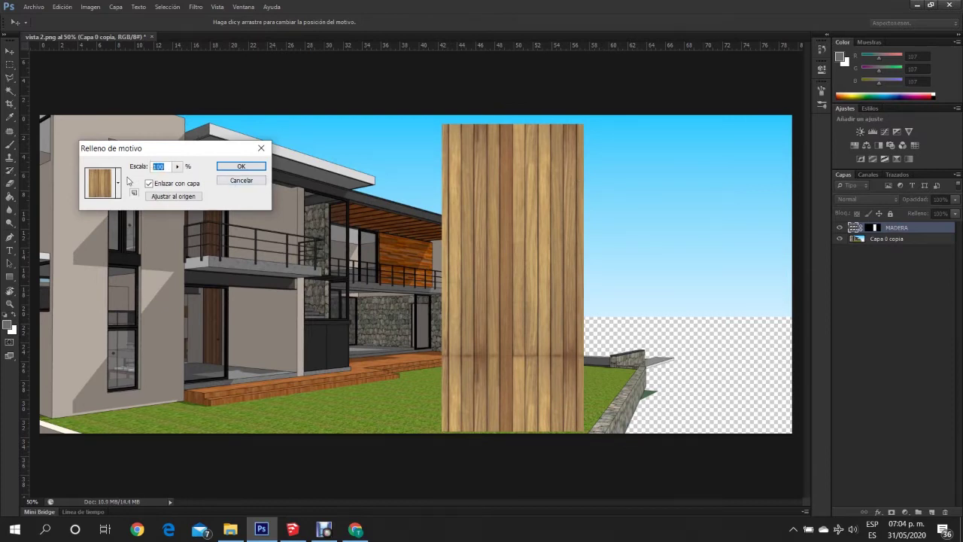
pyautogui.click(118, 183)
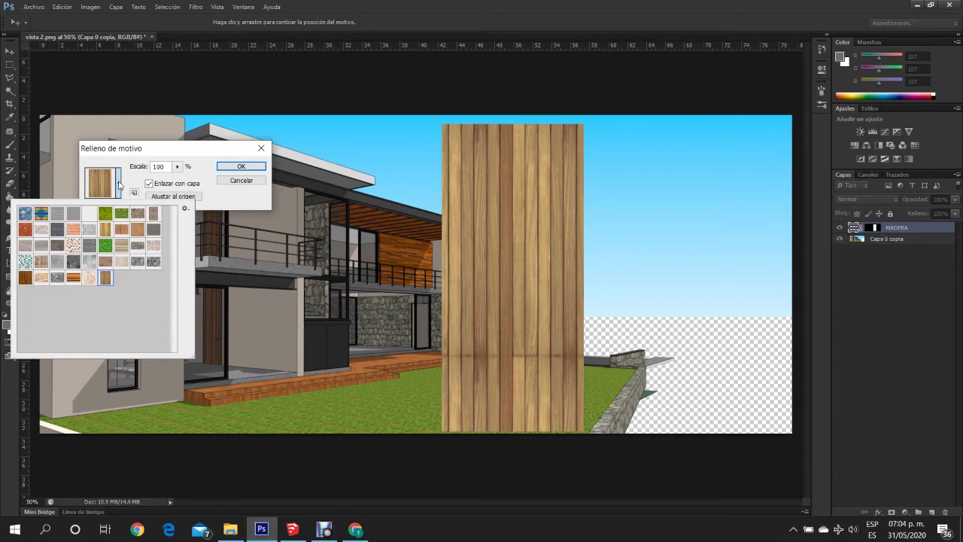
pyautogui.click(74, 278)
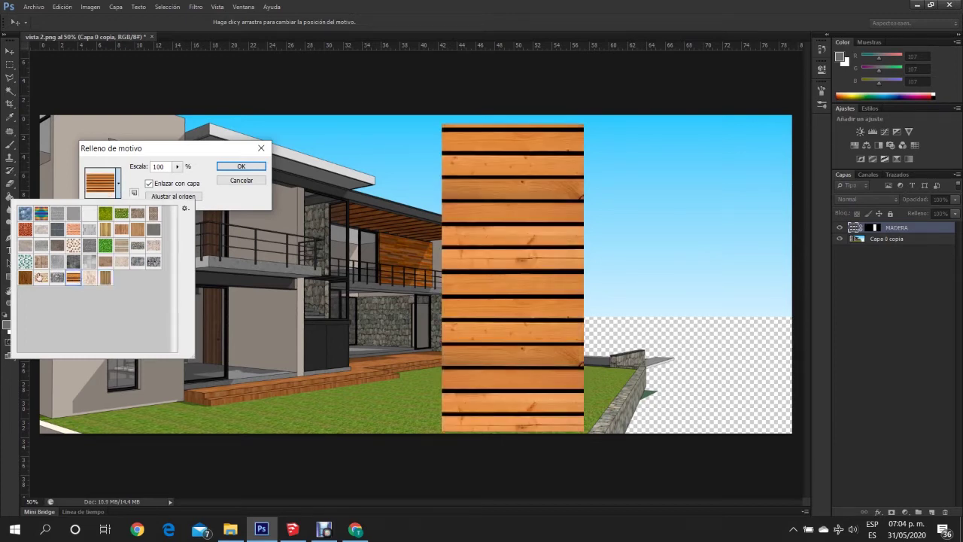
pyautogui.click(41, 277)
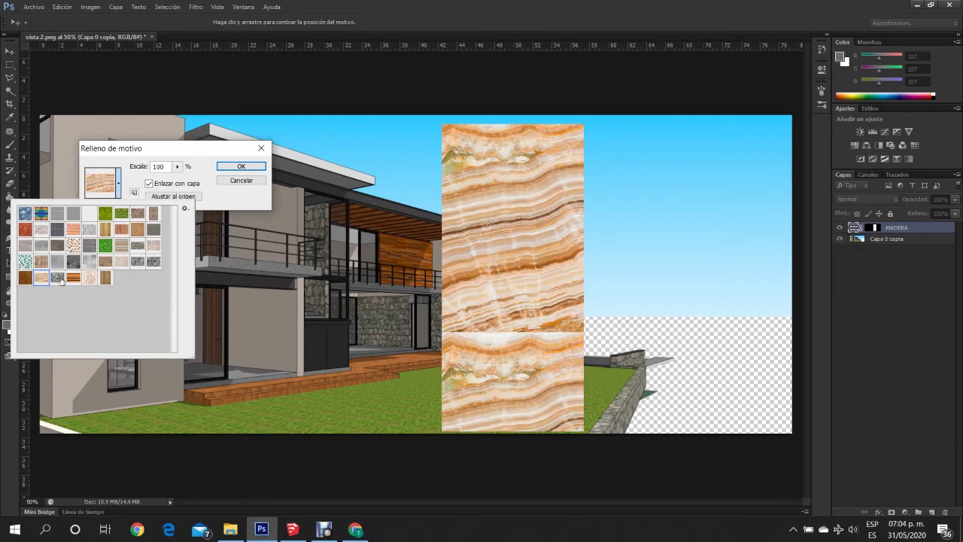
pyautogui.click(74, 278)
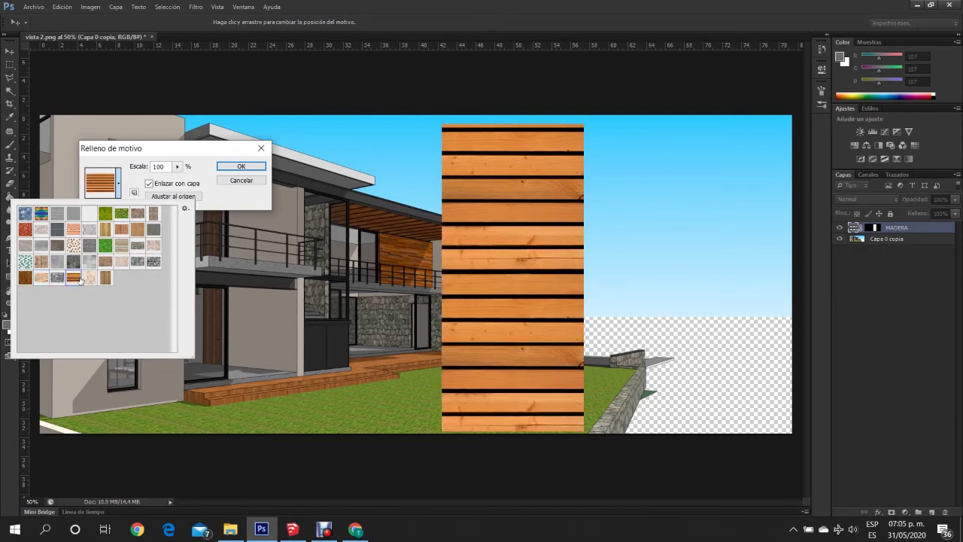
pyautogui.click(136, 231)
pyautogui.click(121, 232)
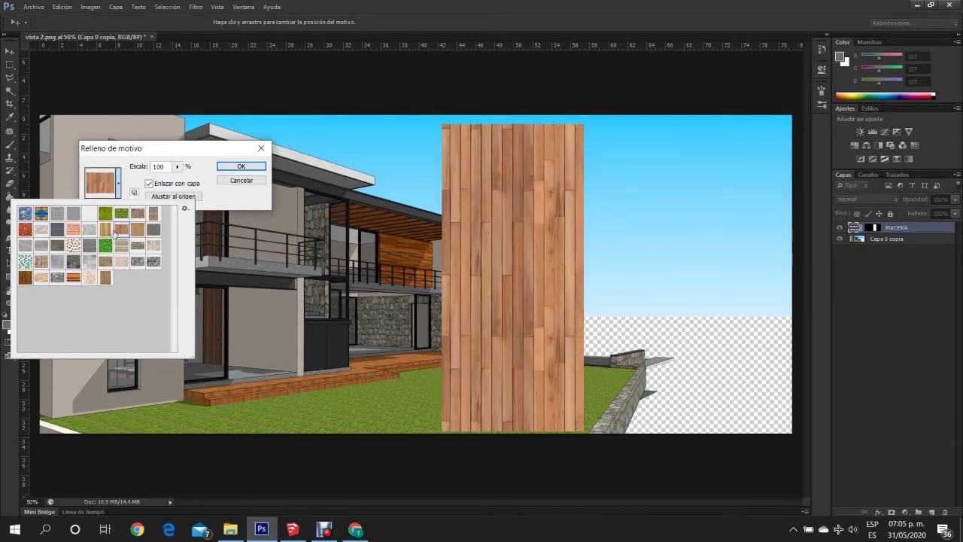
pyautogui.click(106, 231)
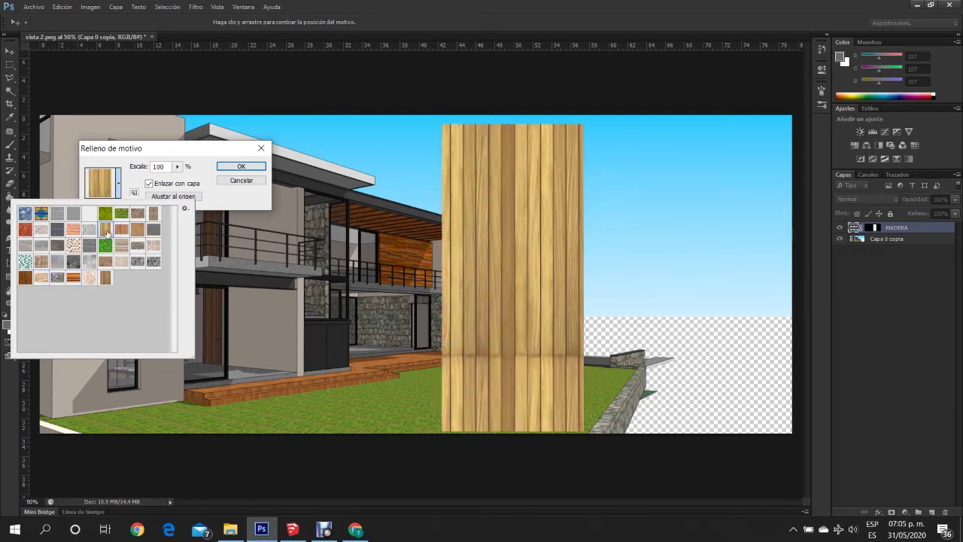
pyautogui.click(75, 280)
pyautogui.click(138, 229)
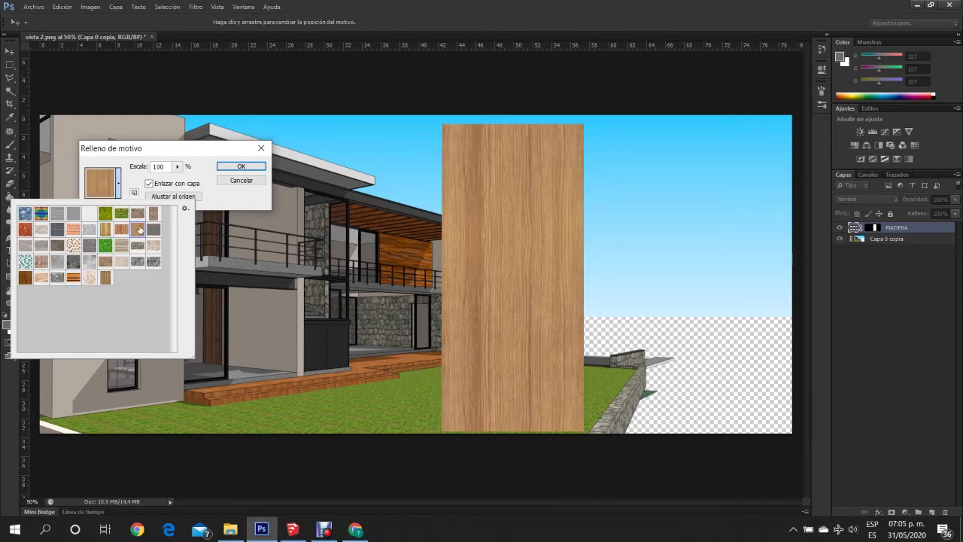
pyautogui.click(126, 231)
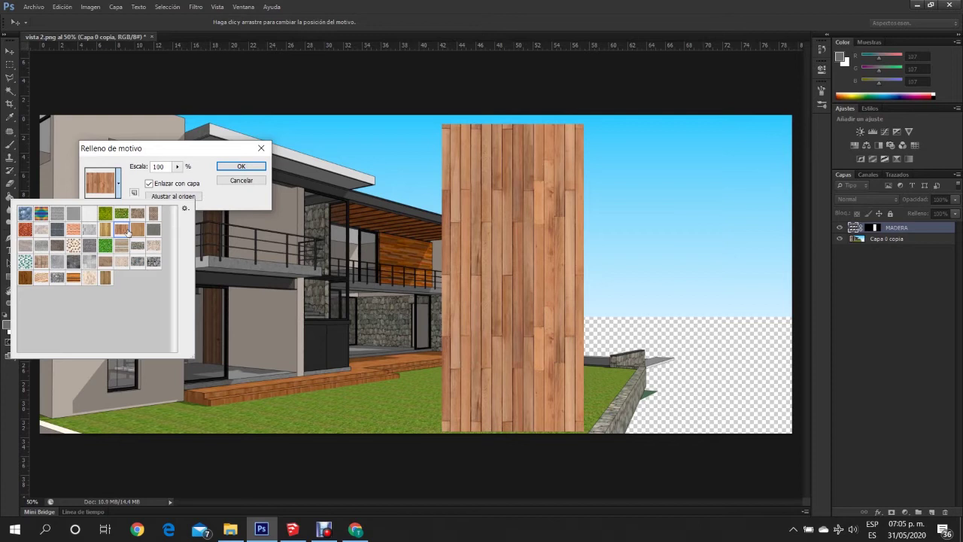
pyautogui.click(112, 232)
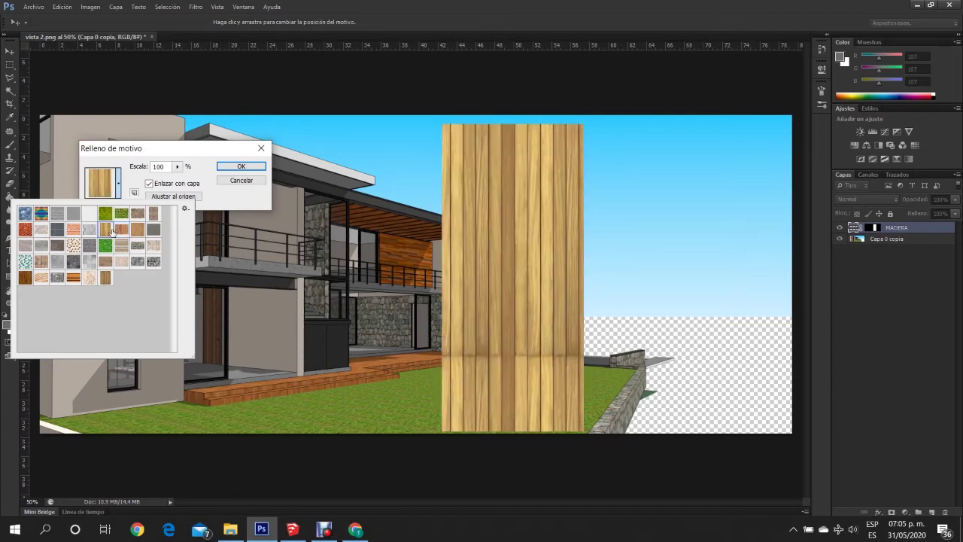
pyautogui.click(125, 230)
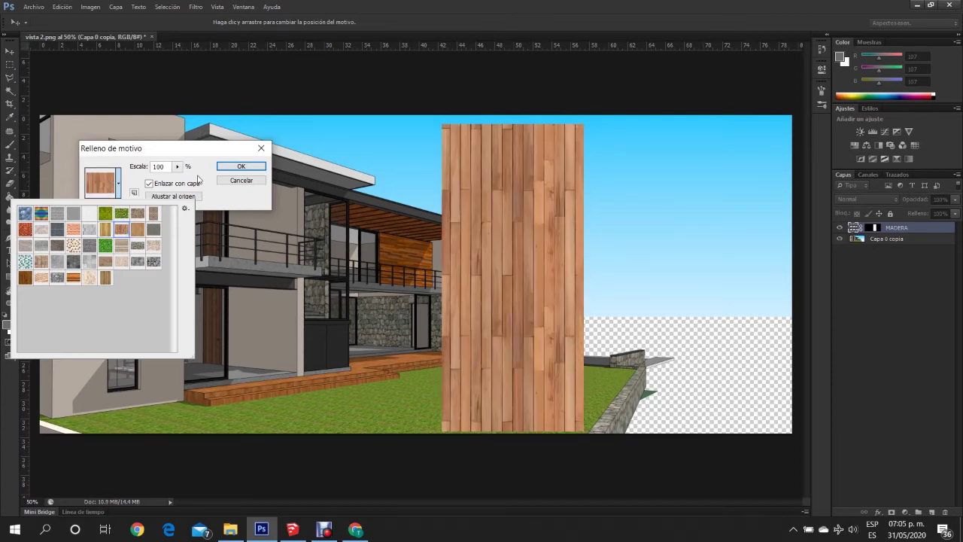
# Set the pattern scale to 50% and confirm the fill.
pyautogui.click(159, 167)
pyautogui.doubleClick(159, 167)
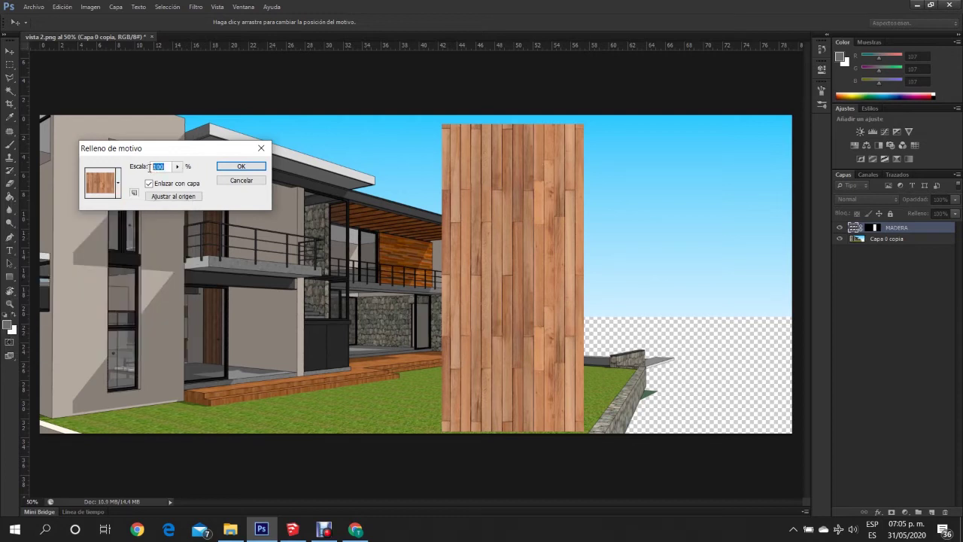
pyautogui.write('50')
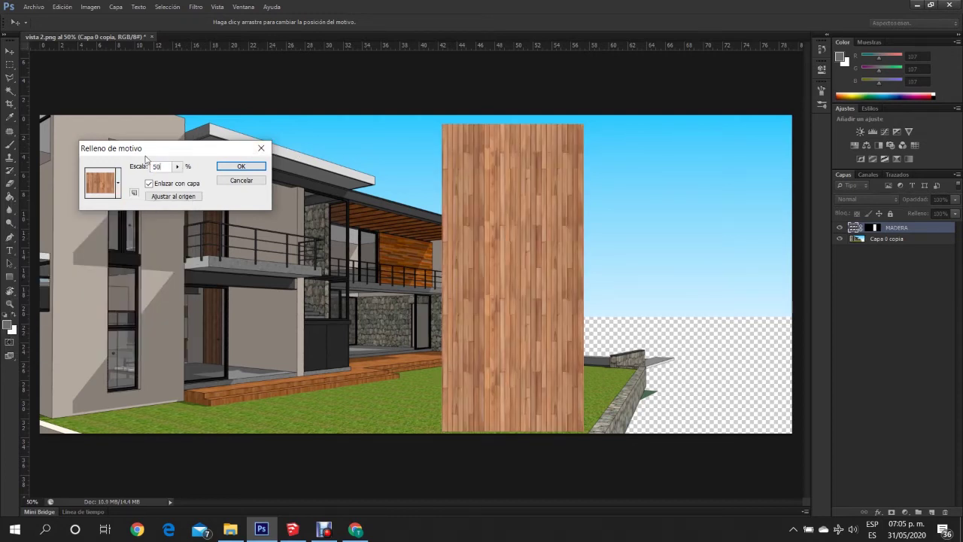
pyautogui.doubleClick(155, 166)
pyautogui.click(230, 166)
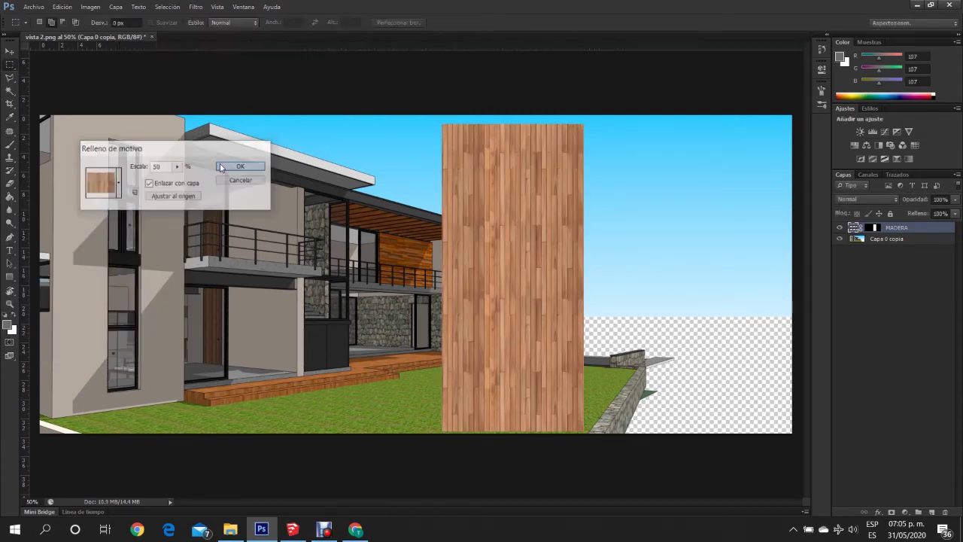
# Merge the MADERA wood fill into a new empty layer, Capa 1, and enter Free Transform.
pyautogui.click(931, 511)
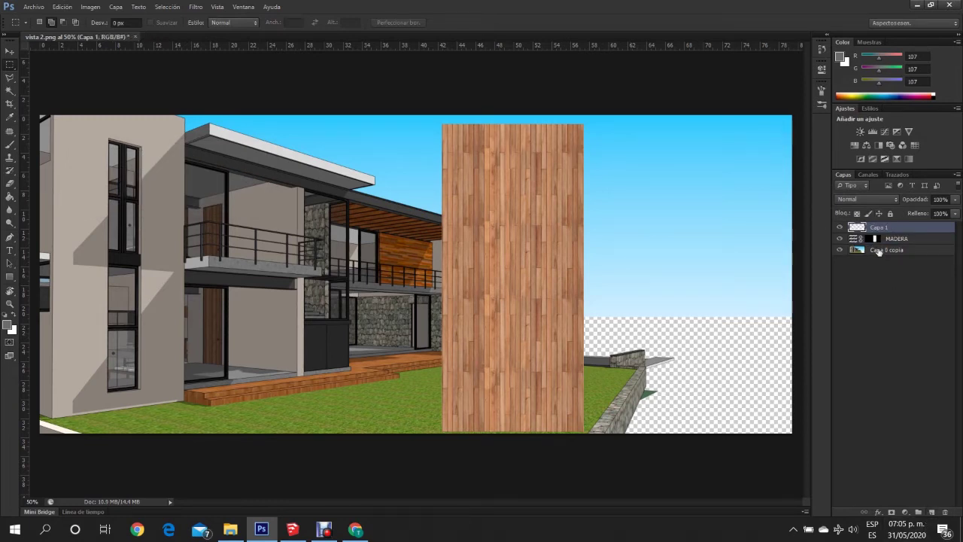
pyautogui.keyDown('shift'); pyautogui.click(896, 239); pyautogui.keyUp('shift')
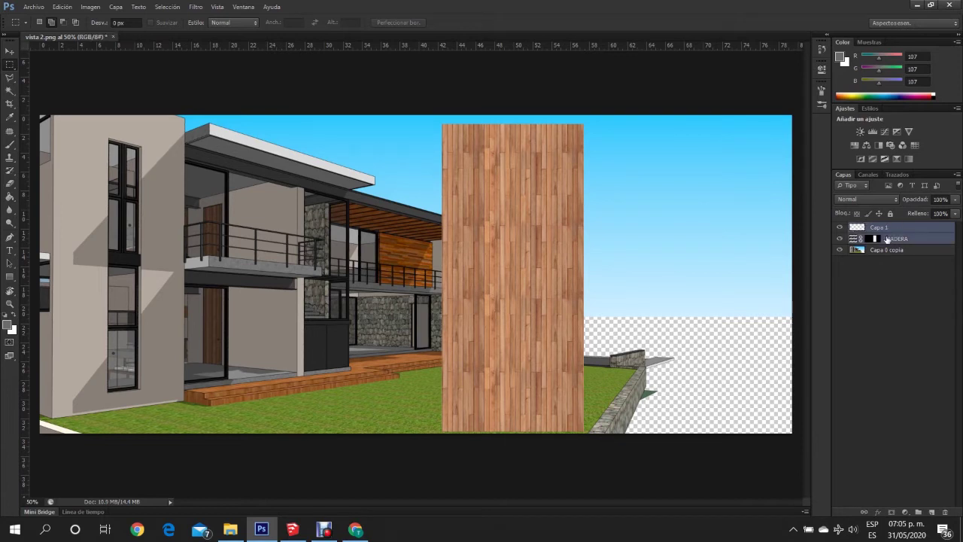
pyautogui.hotkey('ctrl', 'e')
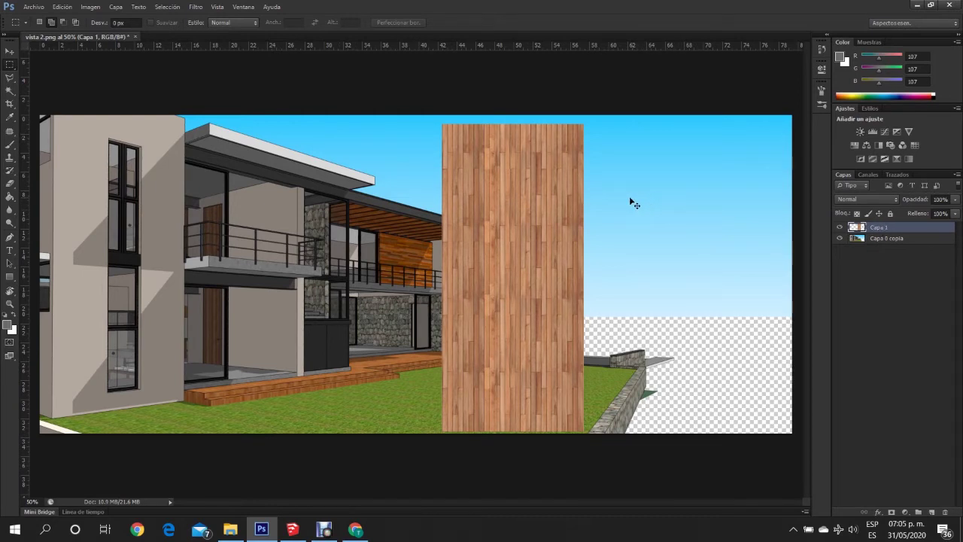
pyautogui.hotkey('ctrl', 't')
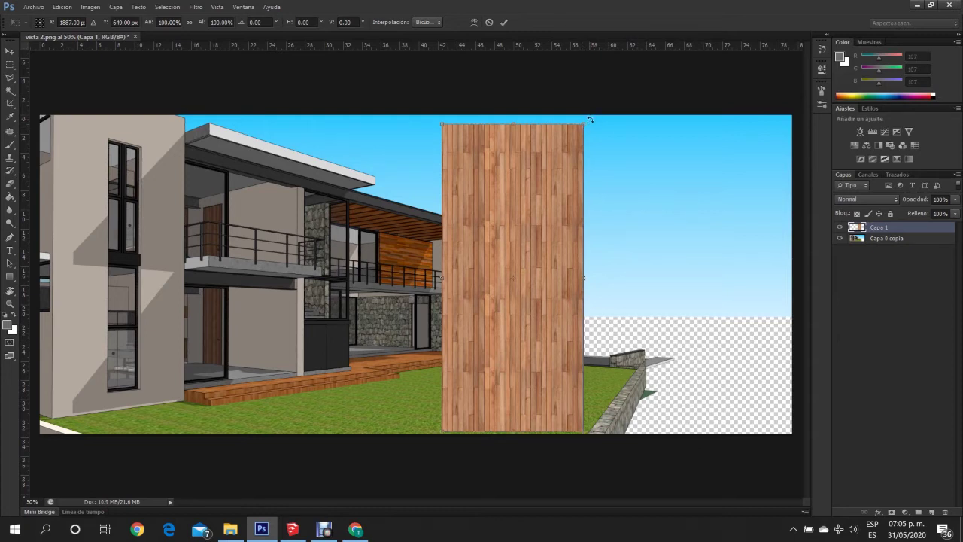
# Rotate the wood panel exactly 90° so the planks run horizontally.
pyautogui.moveTo(595, 124); pyautogui.dragTo(659, 344)
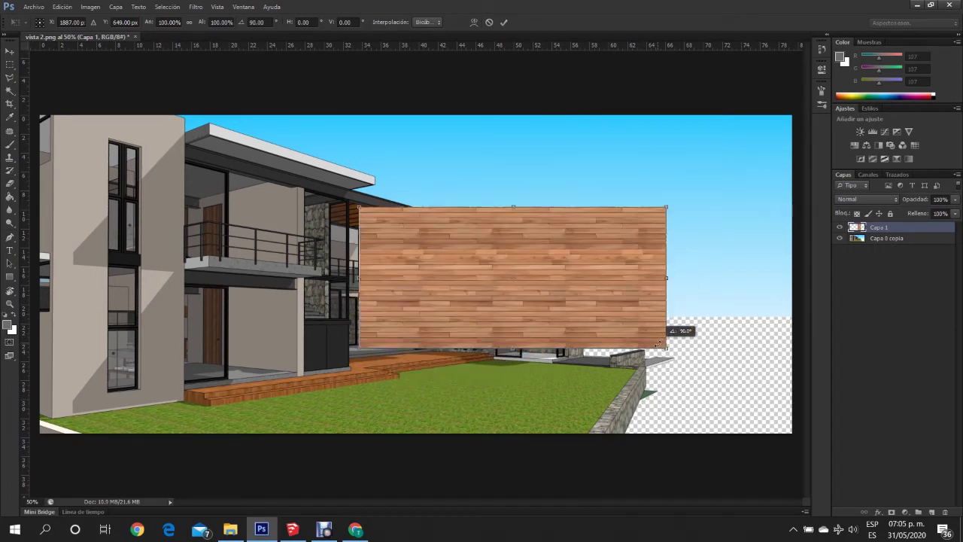
pyautogui.moveTo(660, 344); pyautogui.dragTo(667, 336)
pyautogui.press('Return')
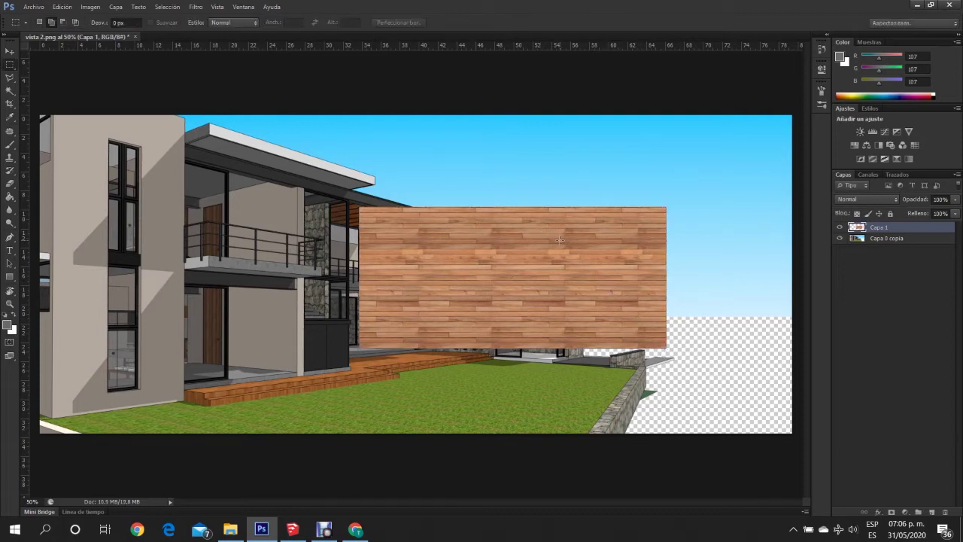
# Scale the wood panel down to about 54% and select the entire canvas.
pyautogui.hotkey('ctrl', 't')
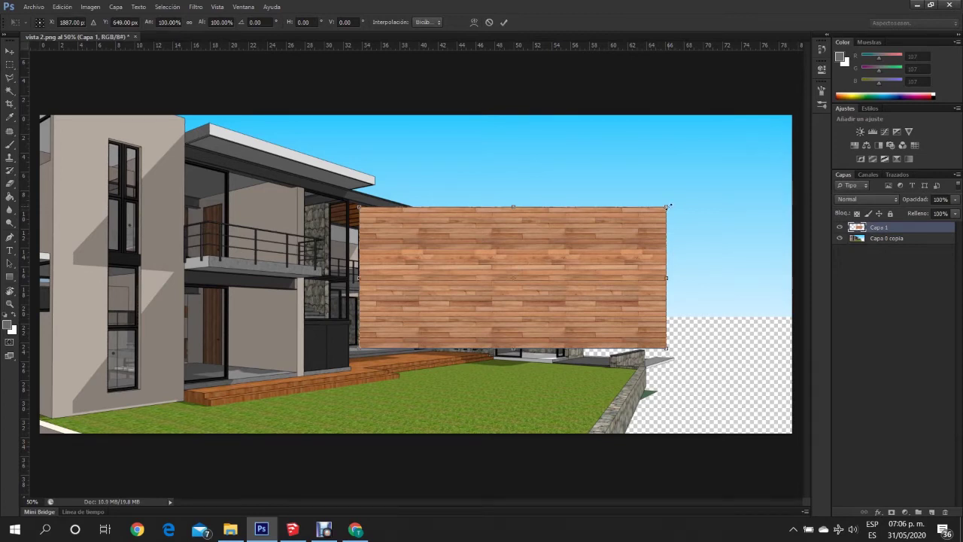
pyautogui.moveTo(666, 207)
pyautogui.mouseDown()
pyautogui.moveTo(467, 275)
pyautogui.moveTo(516, 255)
pyautogui.mouseUp()
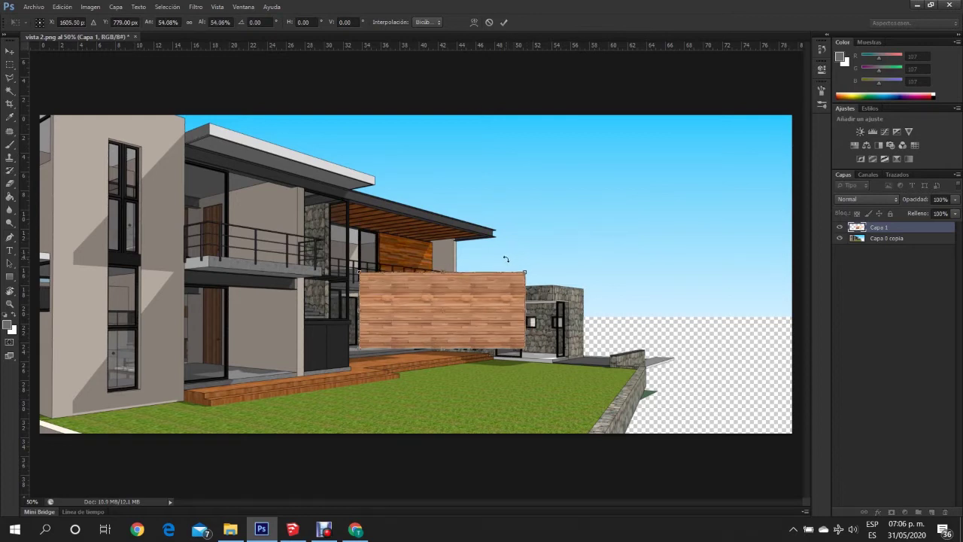
pyautogui.press('Return')
pyautogui.hotkey('ctrl', 'a')
# Move the wood panel to the house's lower-left corner, aligned against the building edge.
pyautogui.click(10, 51)
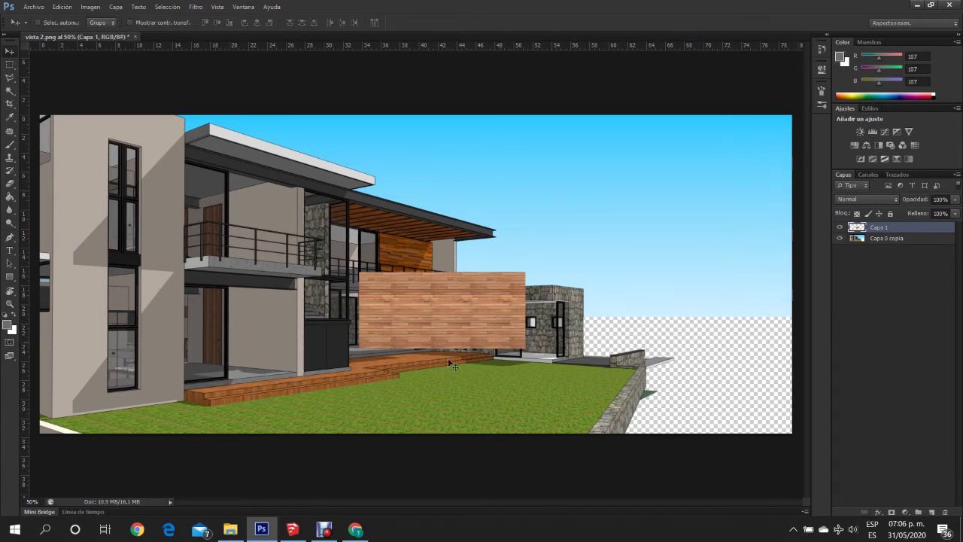
pyautogui.moveTo(459, 354); pyautogui.dragTo(236, 342)
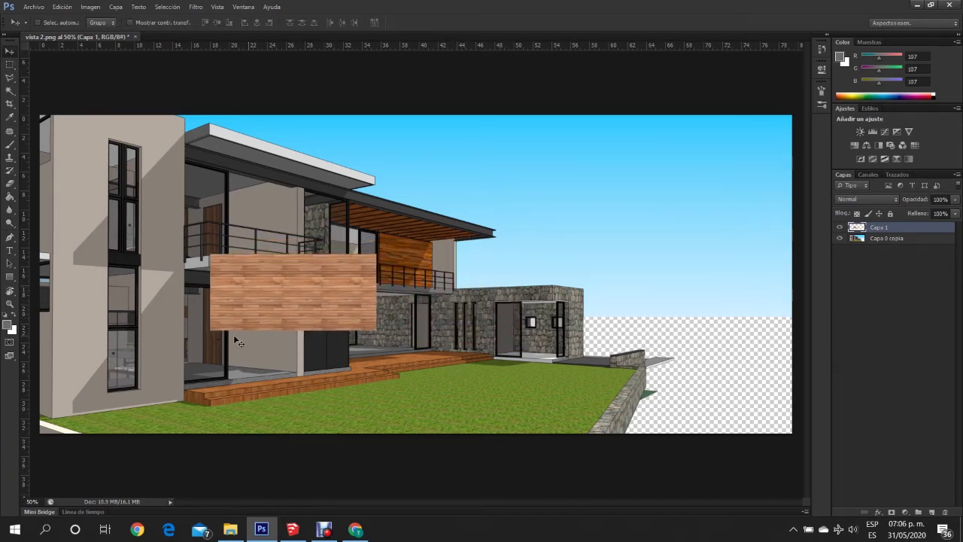
pyautogui.moveTo(253, 307); pyautogui.dragTo(107, 388)
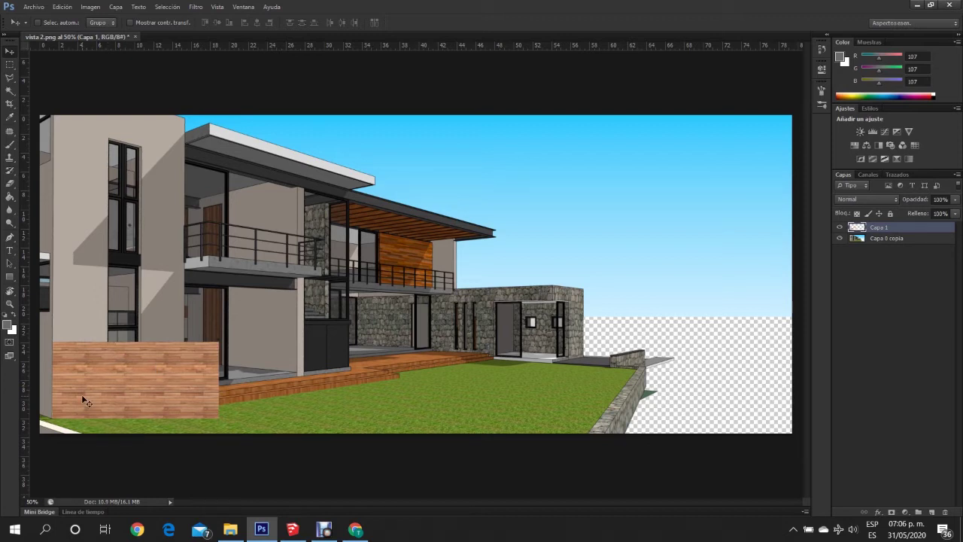
pyautogui.scroll(2, 50, 415)
pyautogui.scroll(2, 50, 415)
pyautogui.scroll(2, 47, 420)
pyautogui.scroll(1, 47, 420)
pyautogui.moveTo(85, 384); pyautogui.dragTo(83, 388)
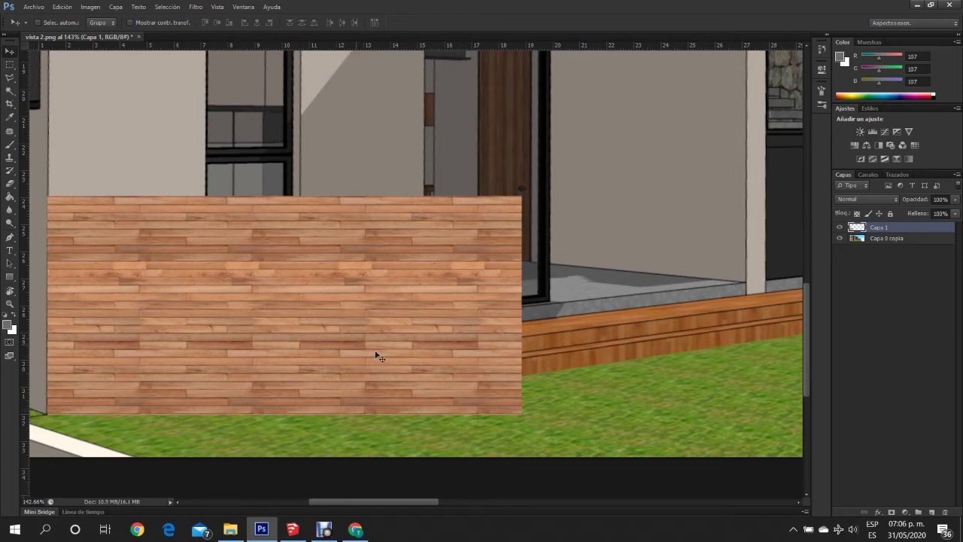
# Alt-drag a copy of the wood panel upward above the original.
pyautogui.scroll(-1, 380, 358)
pyautogui.scroll(-3, 509, 392)
pyautogui.scroll(-2, 541, 414)
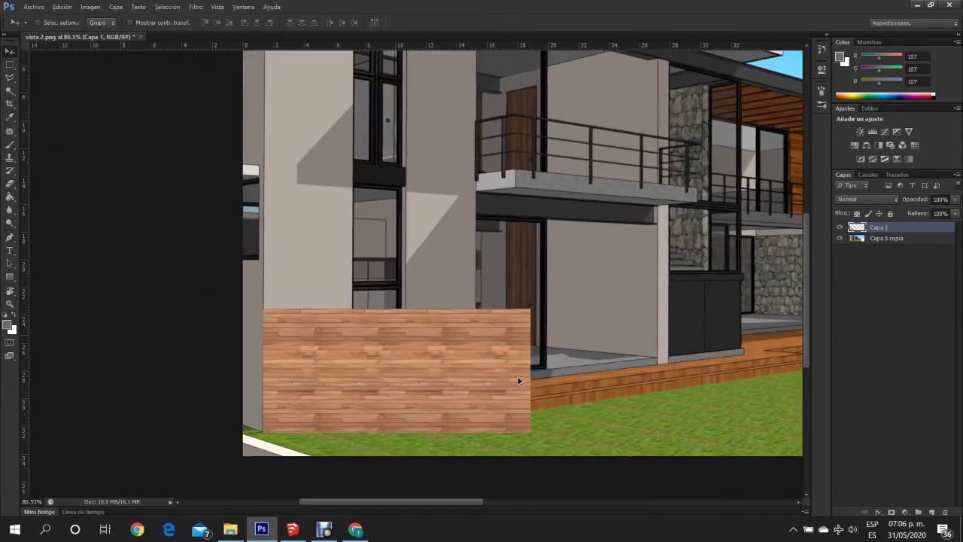
pyautogui.scroll(1, 519, 382)
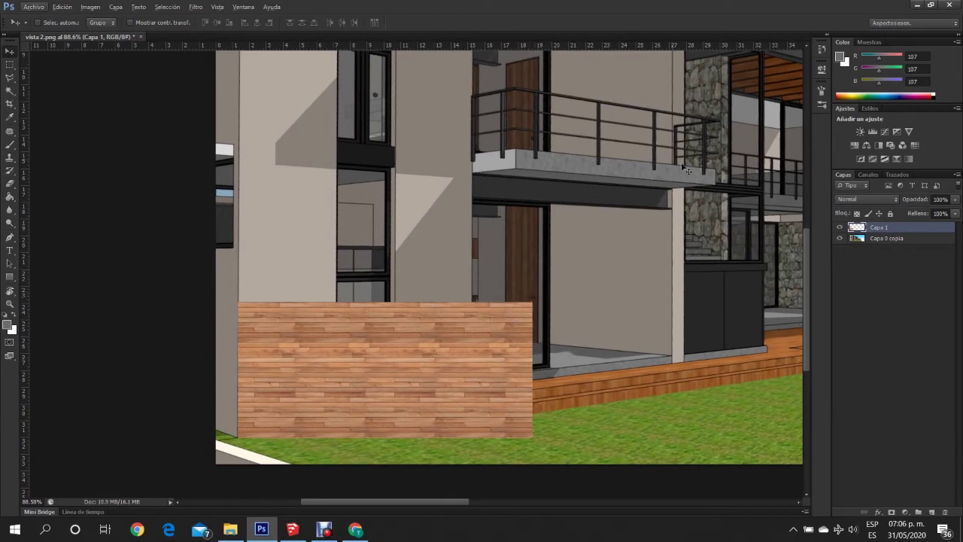
pyautogui.scroll(-1, 500, 369)
pyautogui.scroll(-2, 482, 391)
pyautogui.scroll(1, 466, 405)
pyautogui.moveTo(507, 377); pyautogui.dragTo(496, 274)
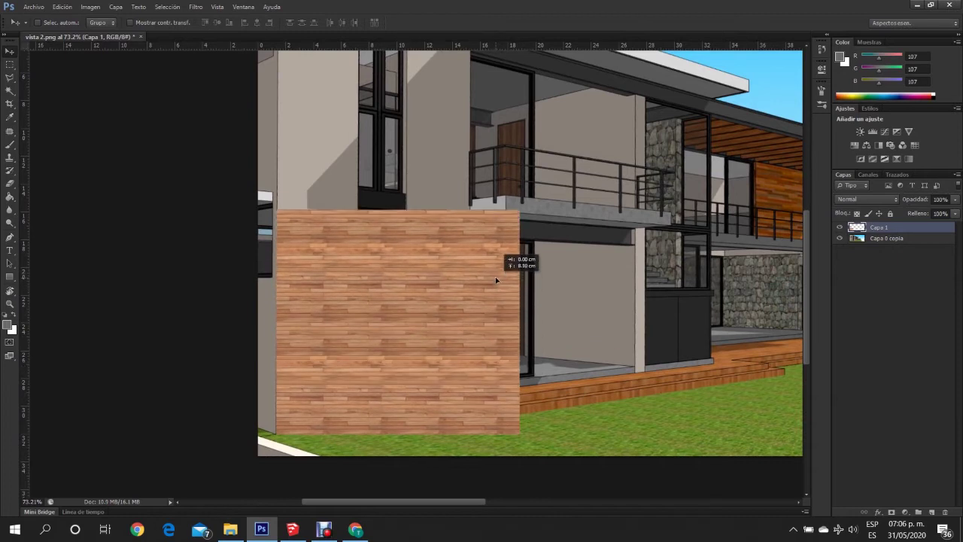
# Undo the upper copy, shift the wood texture, and place a new copy above.
pyautogui.hotkey('ctrl', 'z')
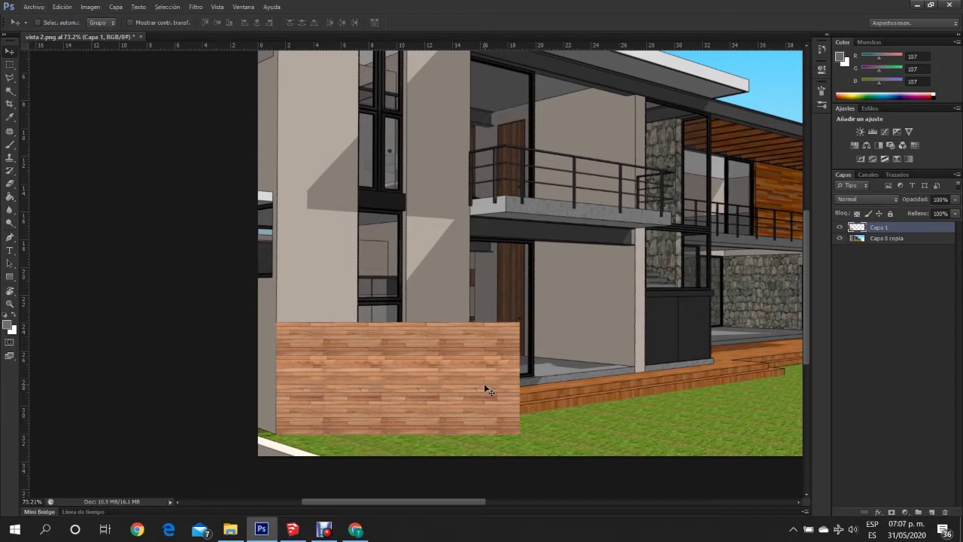
pyautogui.moveTo(485, 385); pyautogui.dragTo(486, 368)
pyautogui.moveTo(463, 389); pyautogui.dragTo(462, 272)
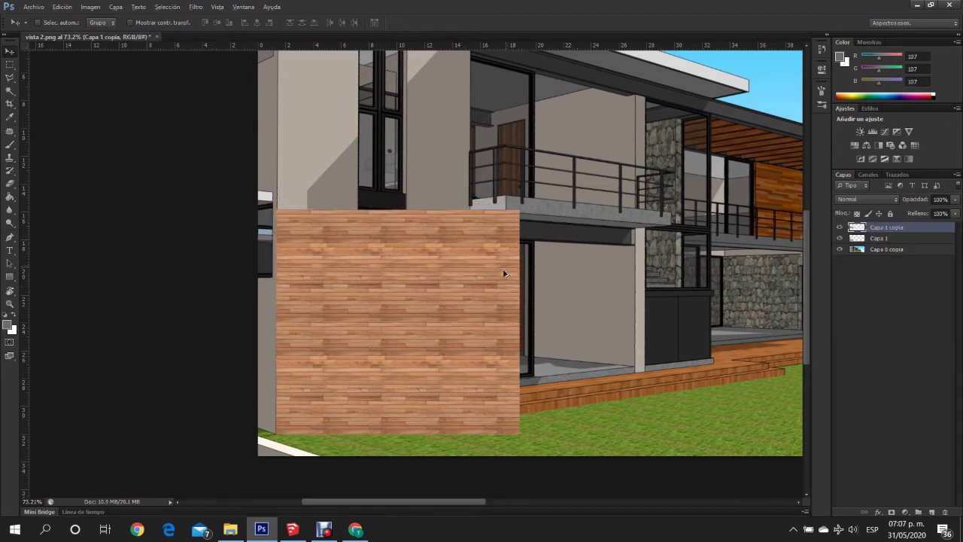
pyautogui.scroll(1, 506, 274)
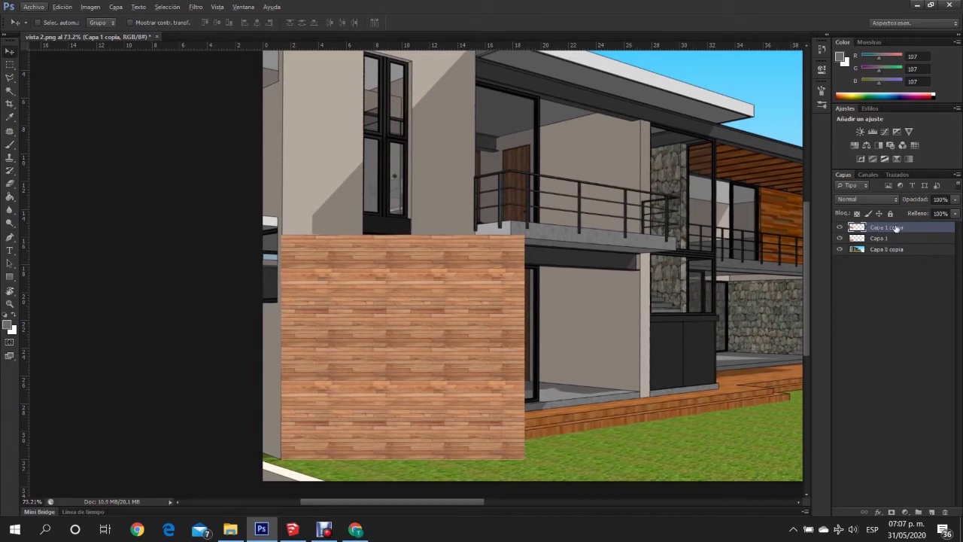
# Merge Capa 1 and Capa 1 copia into one layer and lower its opacity to 85%.
pyautogui.keyDown('shift'); pyautogui.click(882, 240); pyautogui.keyUp('shift')
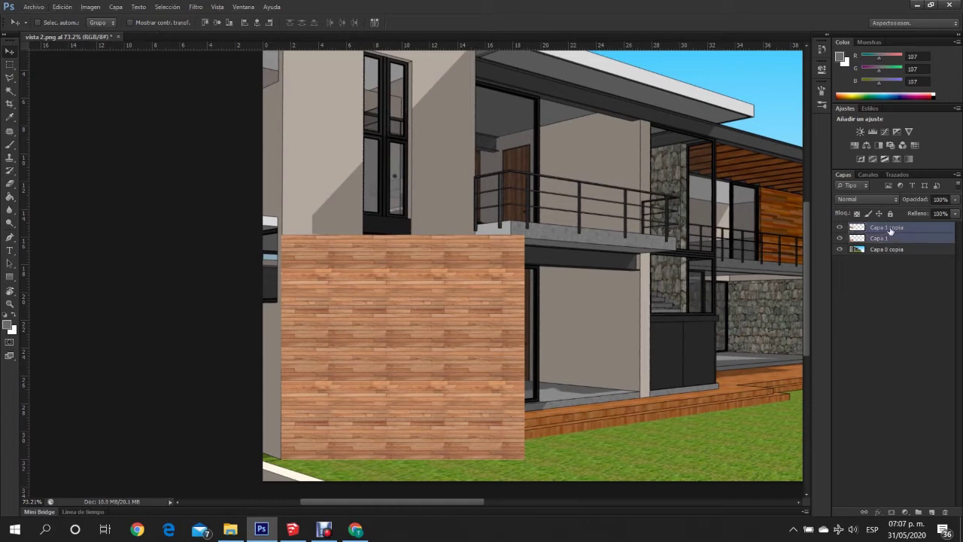
pyautogui.hotkey('ctrl', 'e')
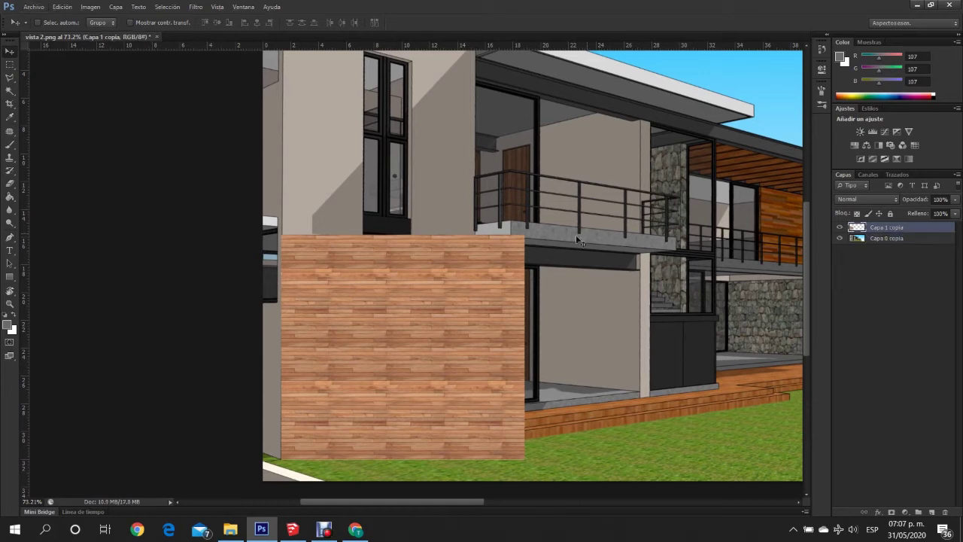
pyautogui.click(954, 200)
pyautogui.moveTo(949, 213)
pyautogui.mouseDown()
pyautogui.moveTo(939, 213)
pyautogui.moveTo(951, 214)
pyautogui.mouseUp()
# Set the wood layer to 70% opacity and put Free Transform into Distorsionar mode.
pyautogui.scroll(2, 424, 426)
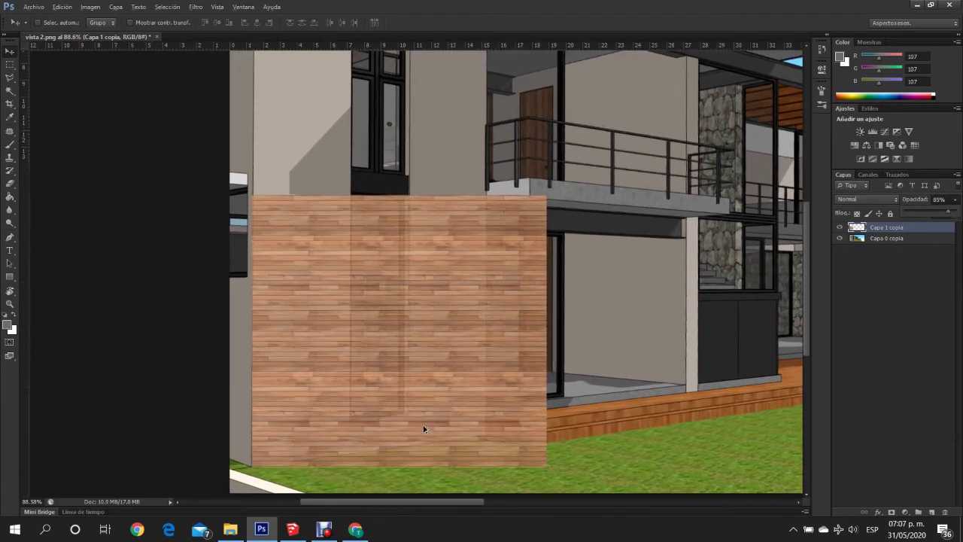
pyautogui.scroll(1, 412, 317)
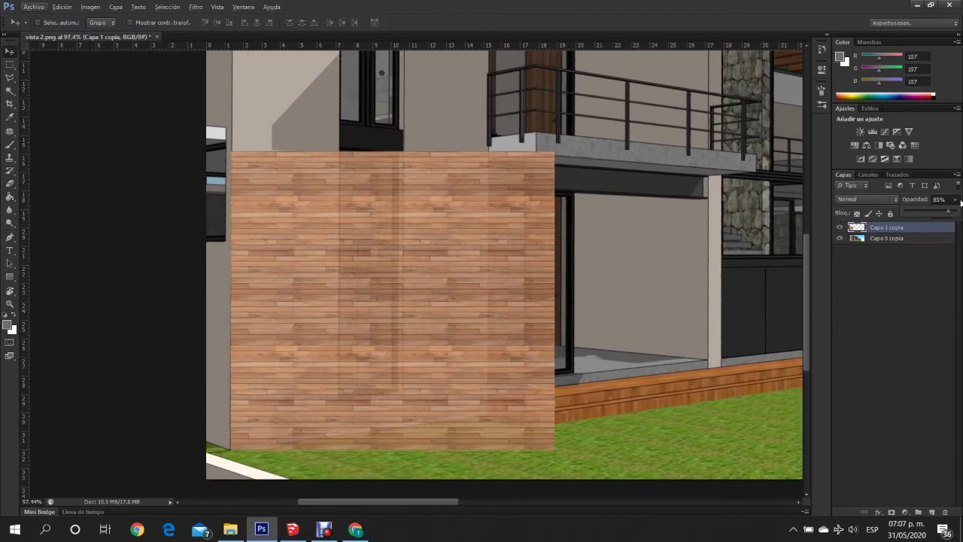
pyautogui.moveTo(950, 215); pyautogui.dragTo(939, 214)
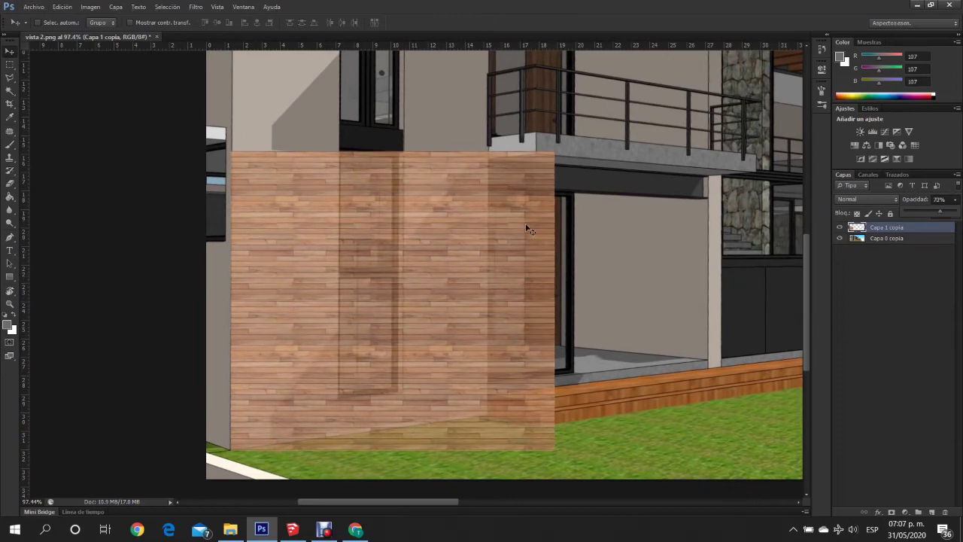
pyautogui.hotkey('ctrl', 't')
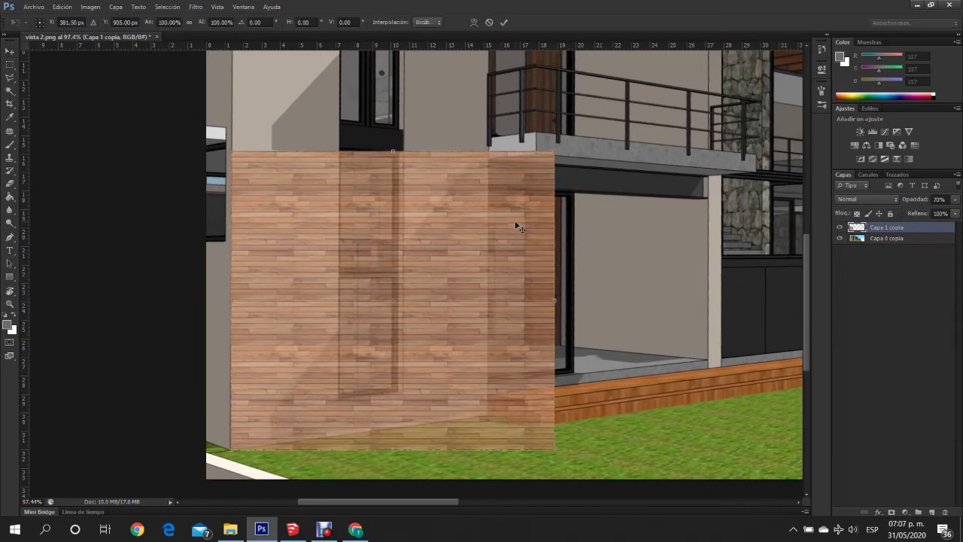
pyautogui.rightClick(516, 223)
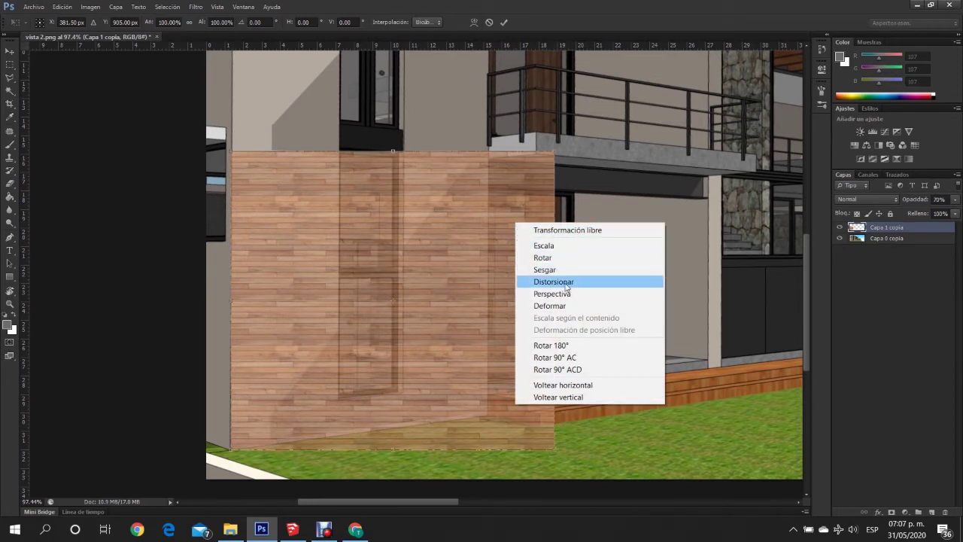
pyautogui.click(561, 283)
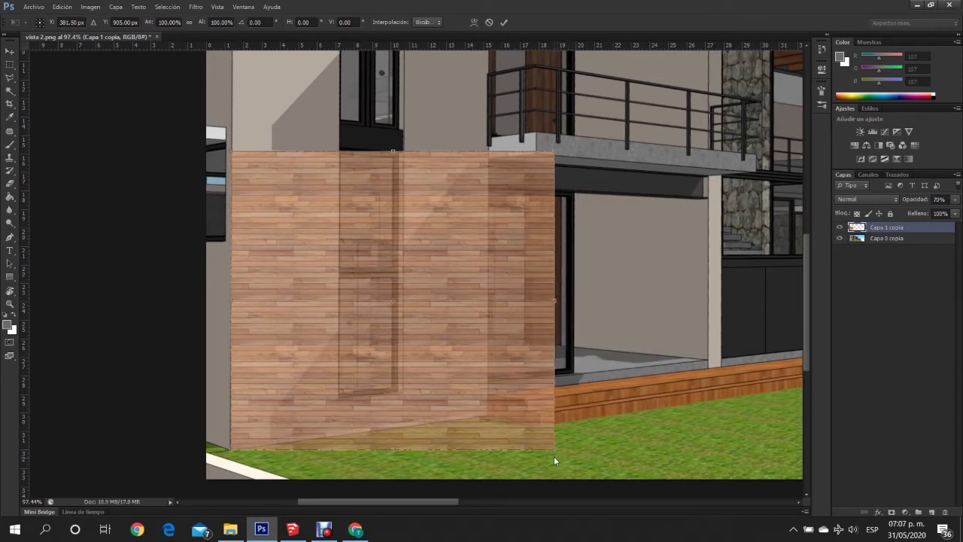
# Pull the panel's right corners to the deck edge to straighten it.
pyautogui.moveTo(555, 454); pyautogui.dragTo(485, 412)
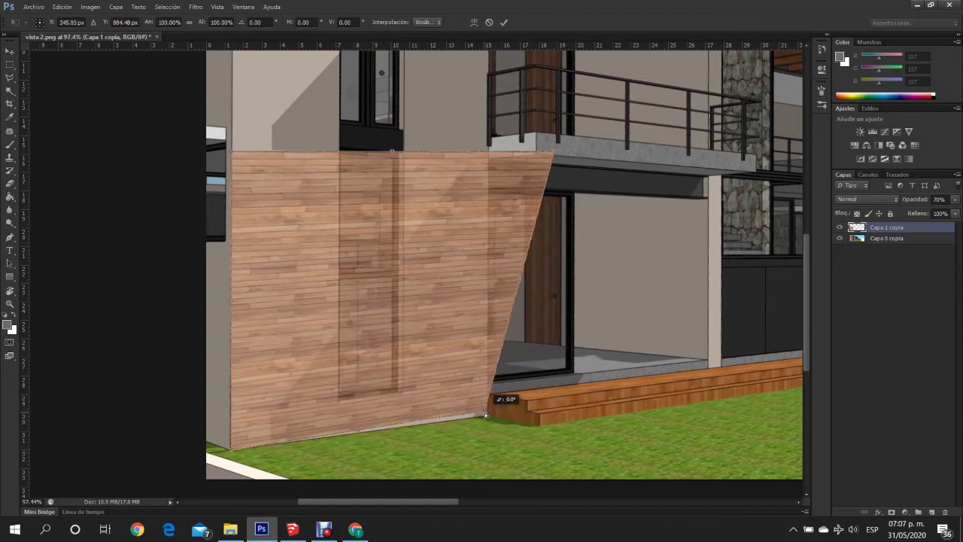
pyautogui.moveTo(484, 413); pyautogui.dragTo(488, 417)
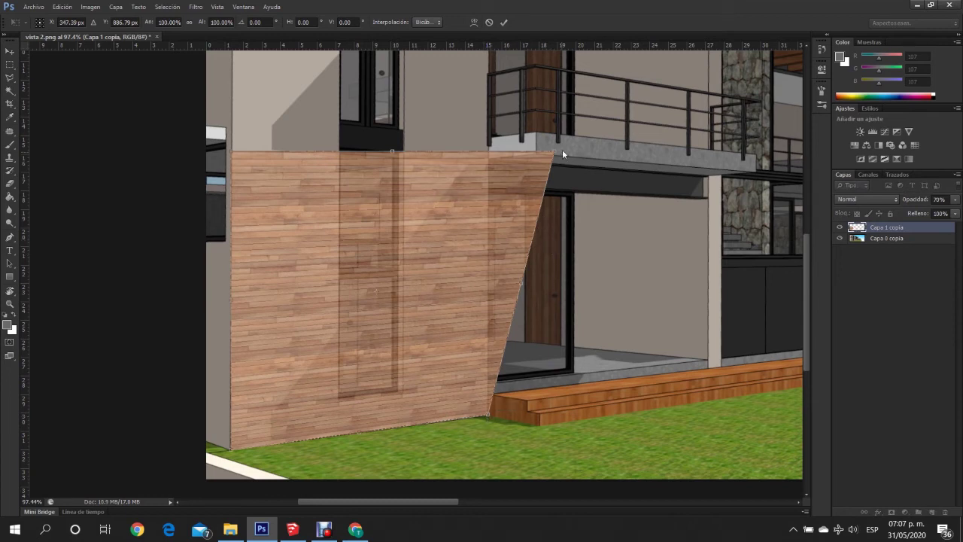
pyautogui.moveTo(556, 151); pyautogui.dragTo(490, 161)
pyautogui.scroll(2, 446, 155)
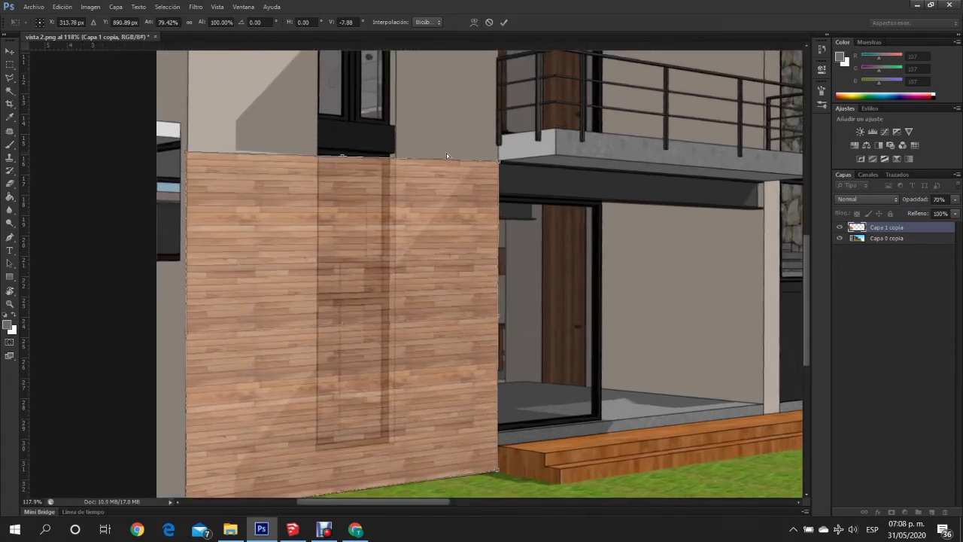
pyautogui.scroll(1, 446, 155)
pyautogui.scroll(2, 446, 154)
pyautogui.scroll(-1, 446, 156)
pyautogui.scroll(1, 287, 118)
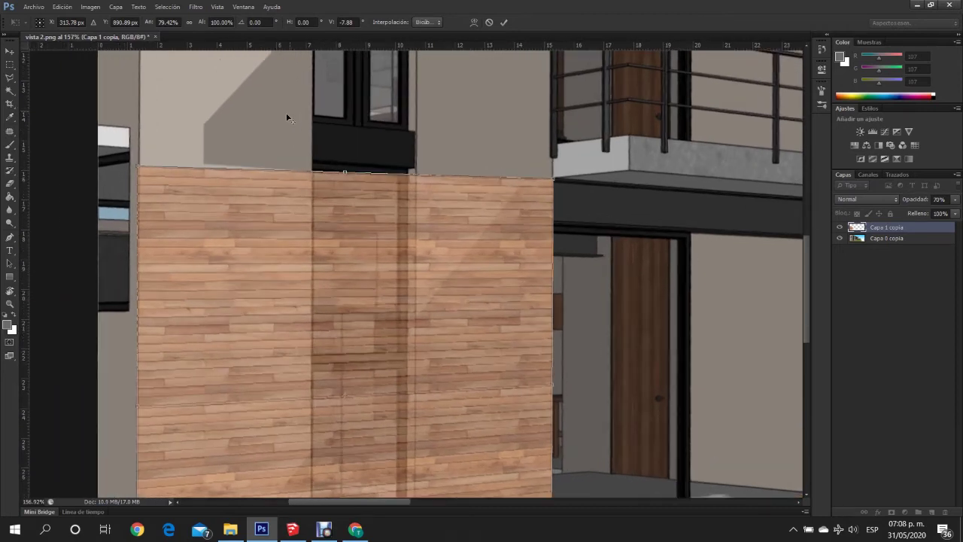
# Reshape the panel's left edge and top-left corner to follow the wall's slope.
pyautogui.moveTo(144, 164); pyautogui.dragTo(145, 181)
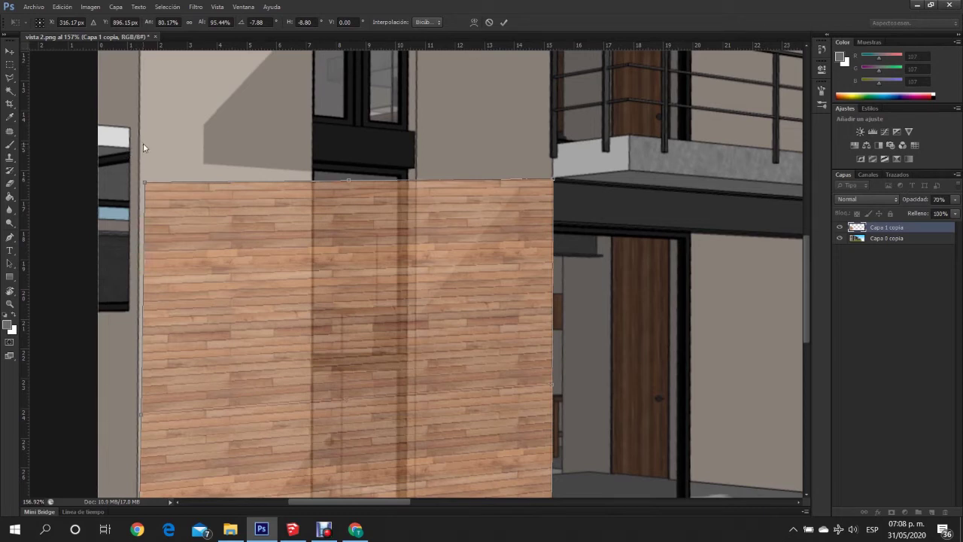
pyautogui.moveTo(143, 183); pyautogui.dragTo(142, 149)
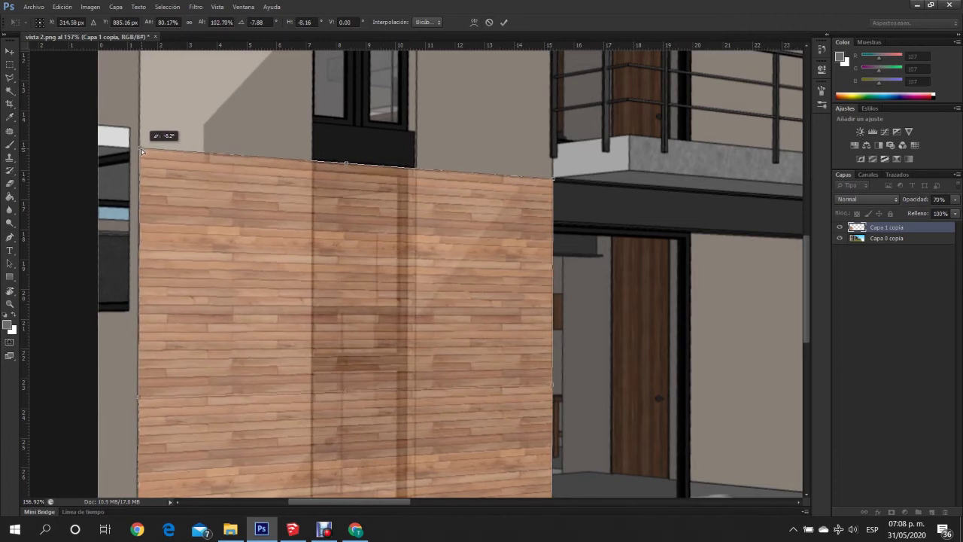
pyautogui.scroll(-3, 340, 380)
pyautogui.scroll(-2, 340, 380)
pyautogui.scroll(-2, 340, 380)
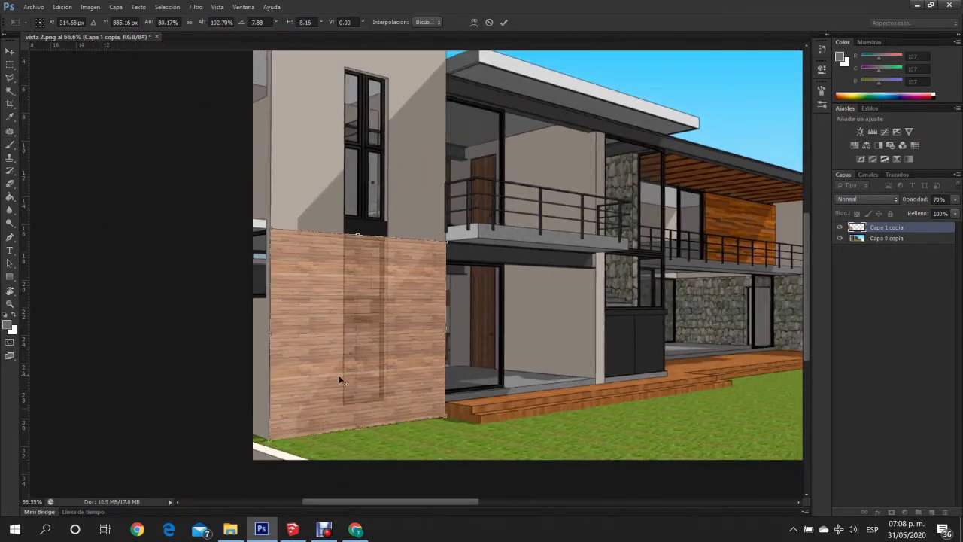
pyautogui.scroll(-2, 340, 380)
pyautogui.scroll(3, 63, 311)
pyautogui.scroll(1, 424, 277)
pyautogui.scroll(1, 172, 288)
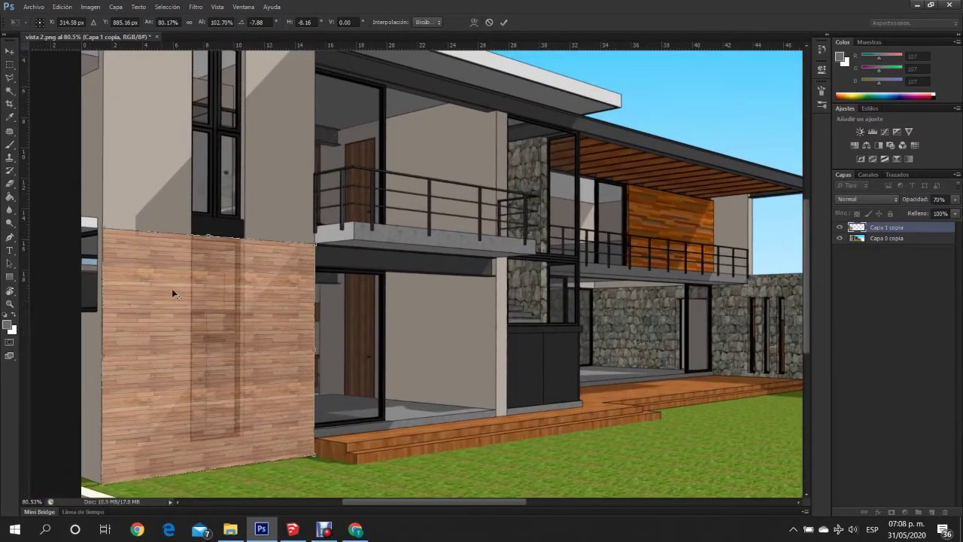
# Commit the distorted wood panel fitted against the front wall.
pyautogui.press('Return')
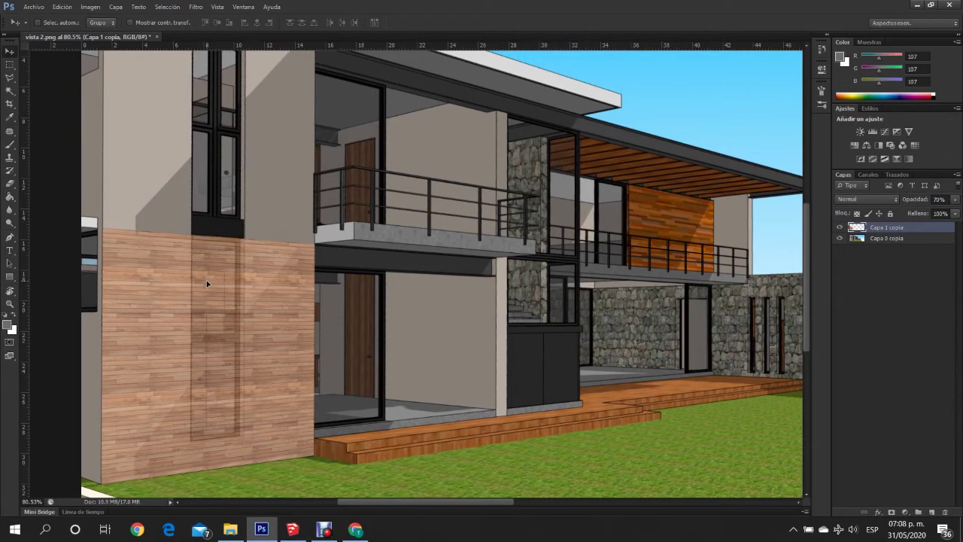
pyautogui.scroll(-1, 509, 271)
pyautogui.scroll(-1, 508, 271)
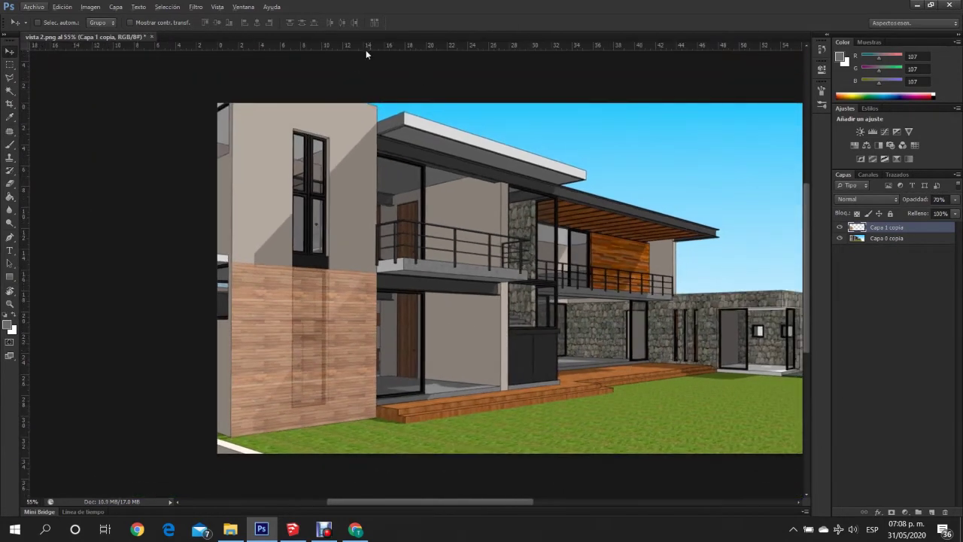
pyautogui.scroll(1, 248, 367)
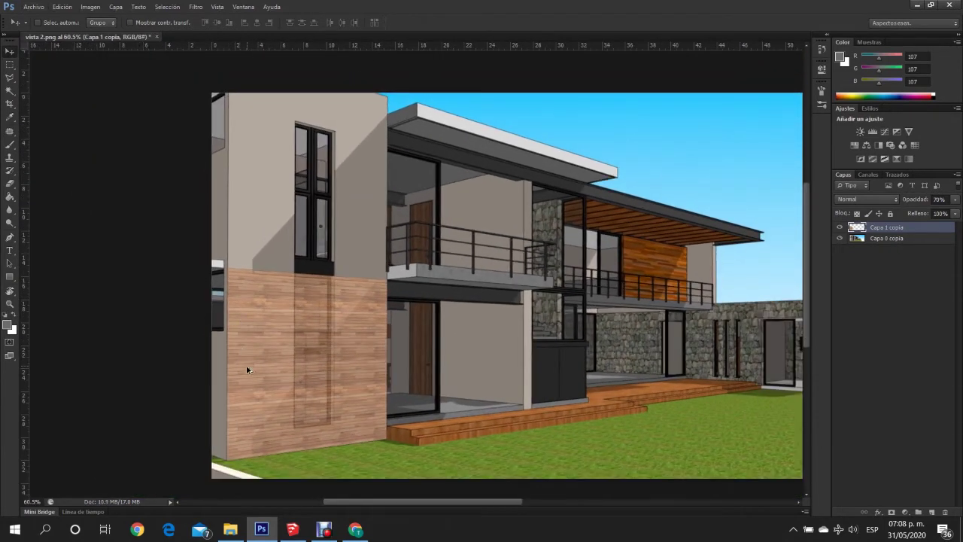
pyautogui.scroll(1, 260, 380)
pyautogui.scroll(1, 271, 387)
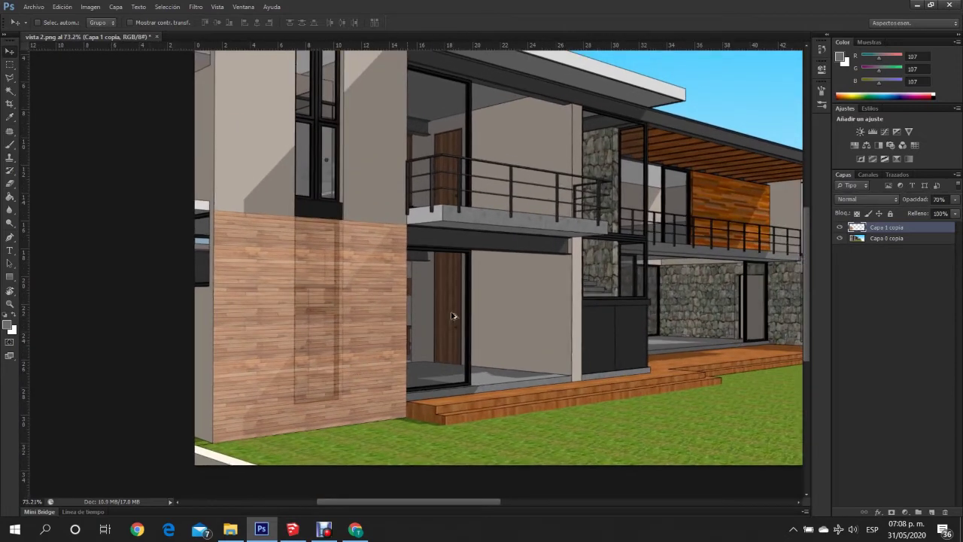
# Open the Filtro > Punto de fuga (Vanishing Point) filter.
pyautogui.scroll(-1, 429, 310)
pyautogui.scroll(-1, 367, 295)
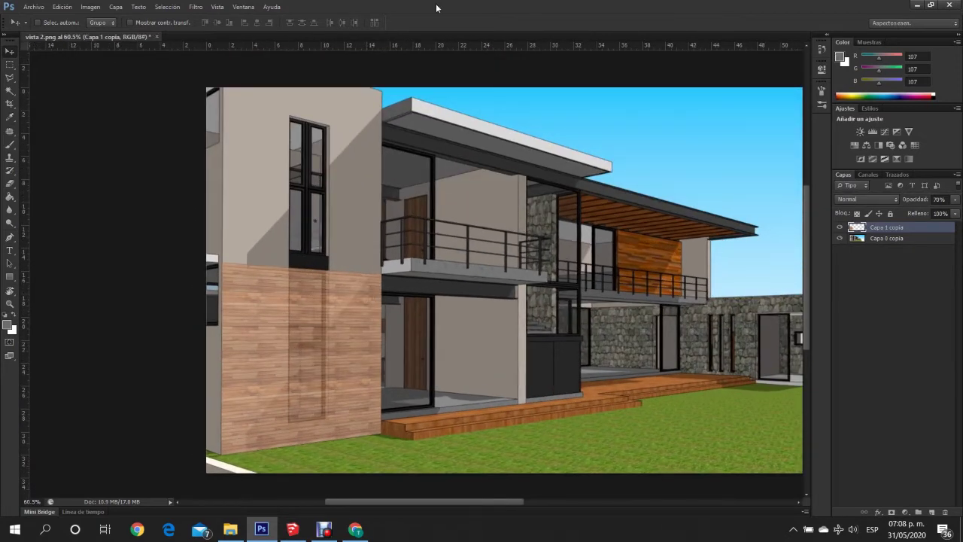
pyautogui.click(196, 7)
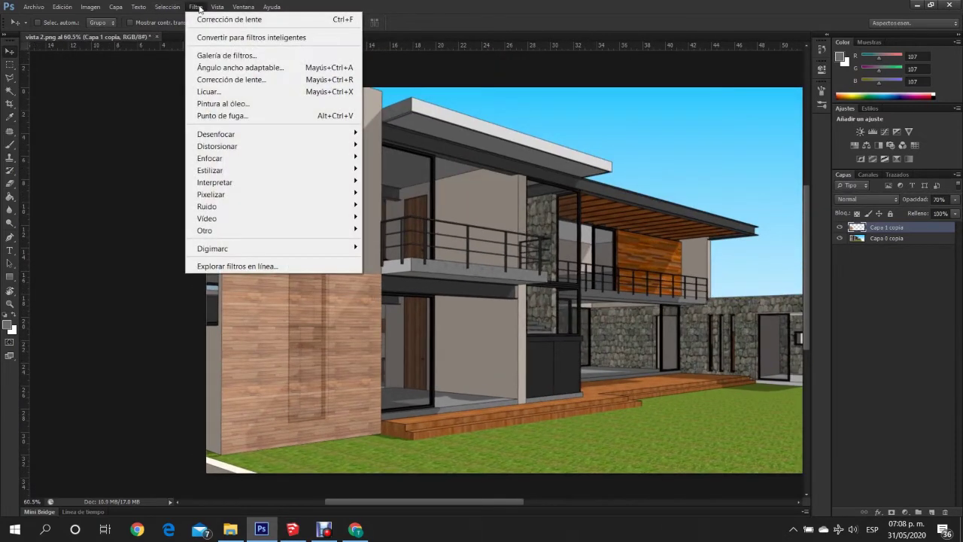
pyautogui.click(235, 117)
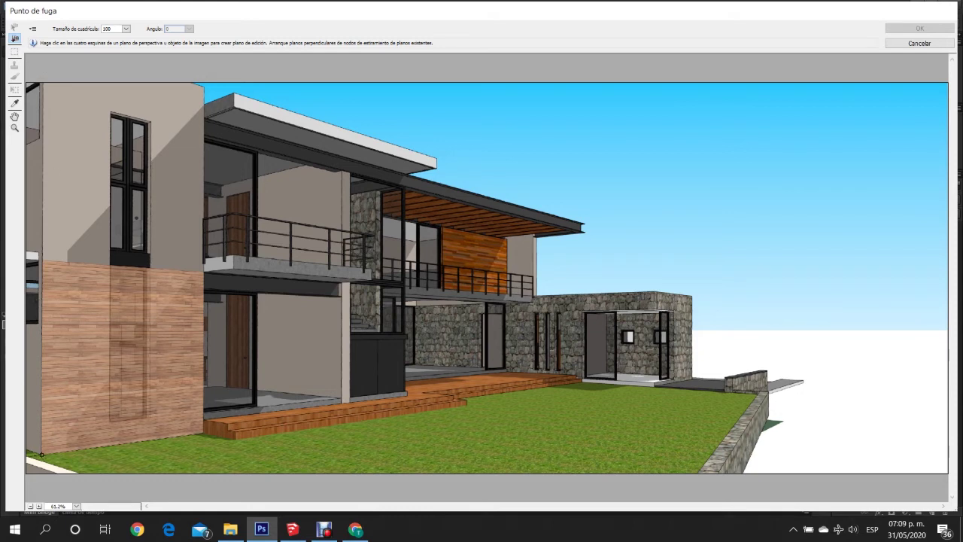
# Place four corner nodes on the tall left wall to form a grid-size 100 perspective plane.
pyautogui.click(42, 454)
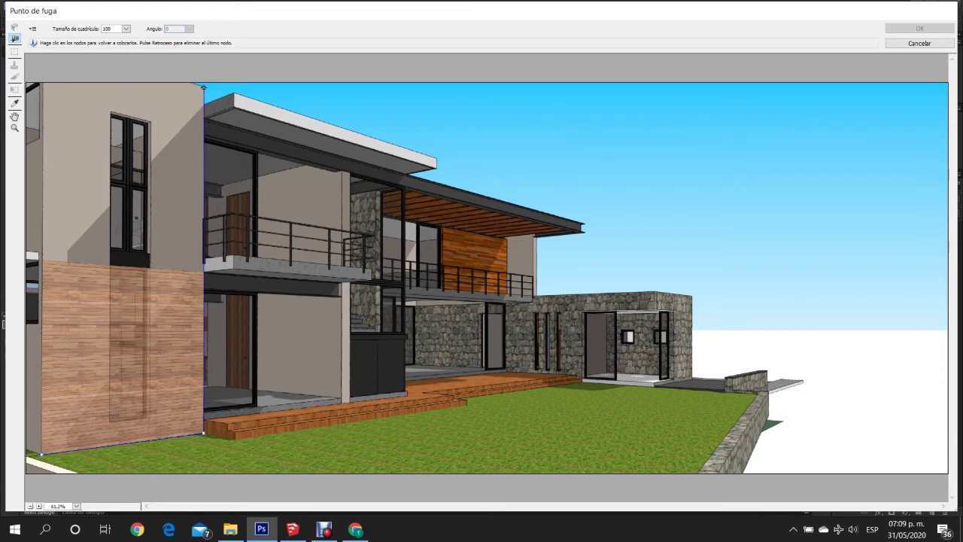
pyautogui.click(203, 87)
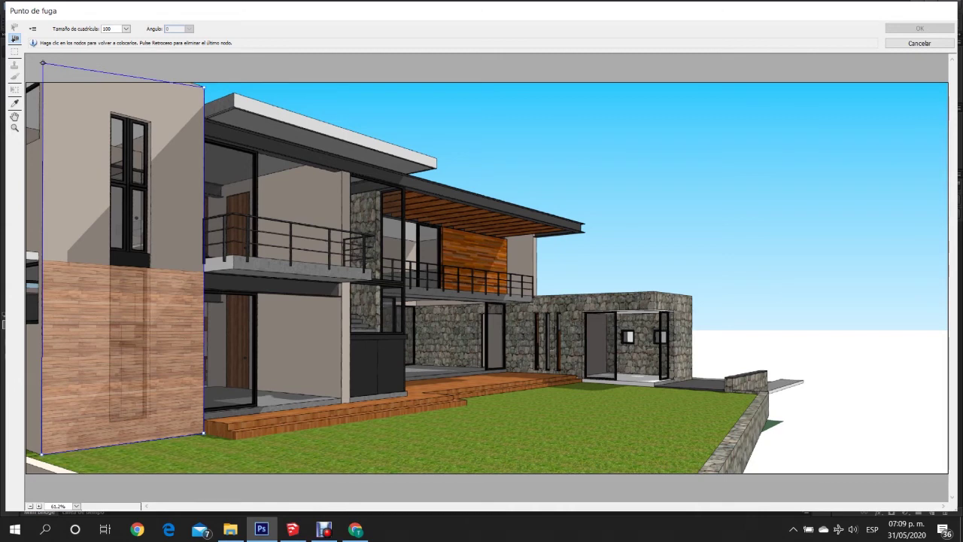
pyautogui.hotkey('ctrl', '+')
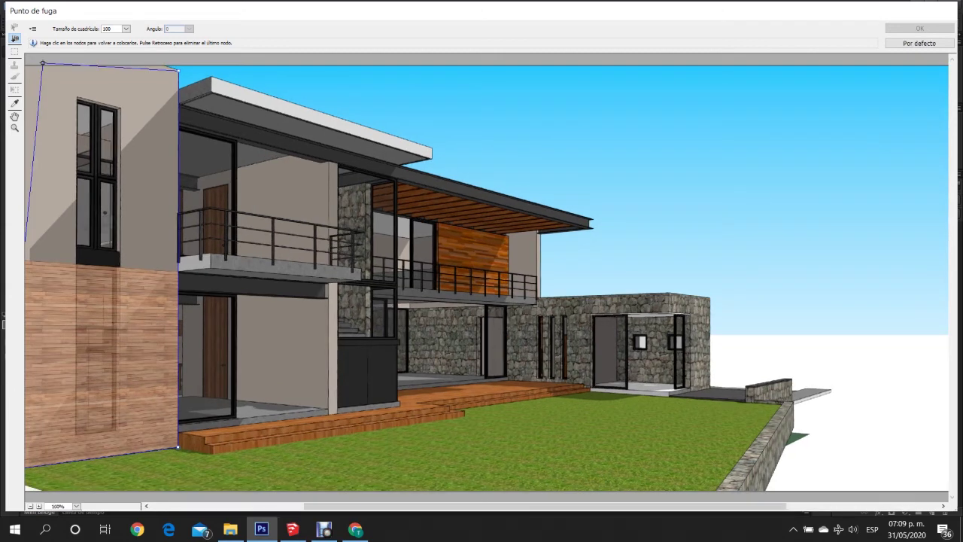
pyautogui.hotkey('ctrl', '+')
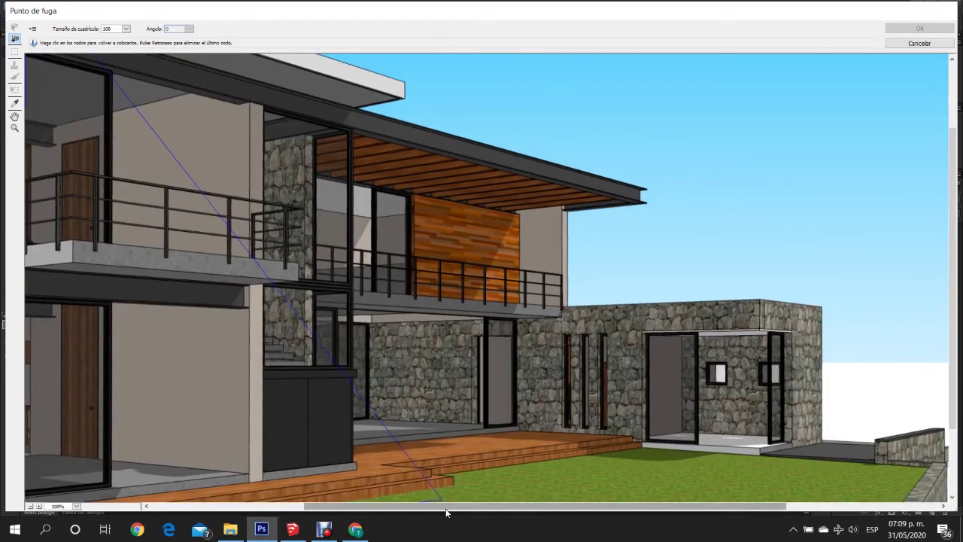
pyautogui.moveTo(345, 506); pyautogui.dragTo(191, 485)
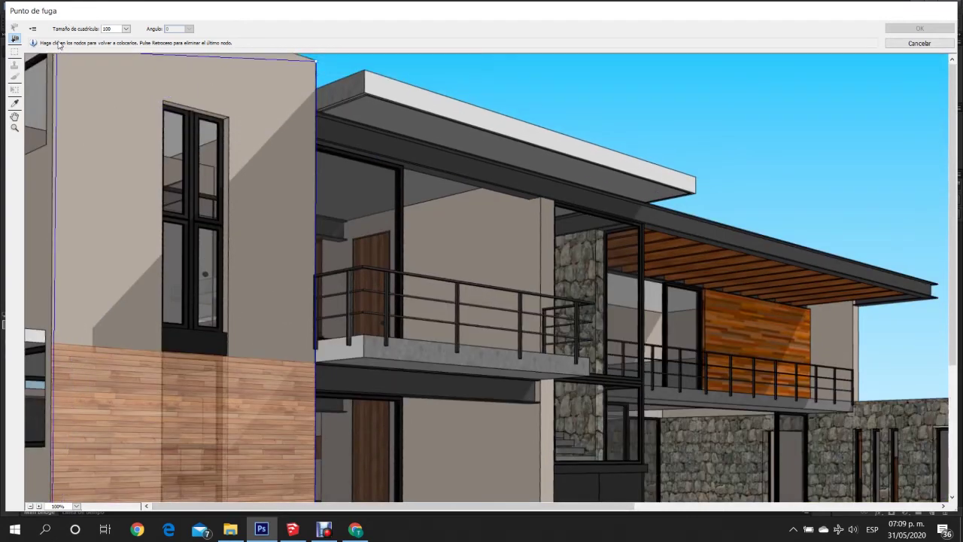
pyautogui.scroll(-1, 47, 107)
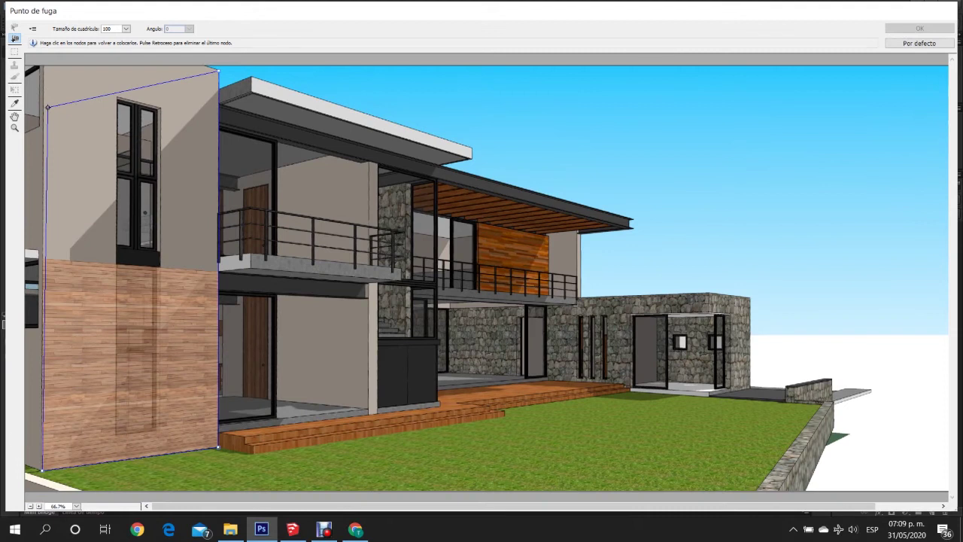
pyautogui.scroll(-1, 47, 107)
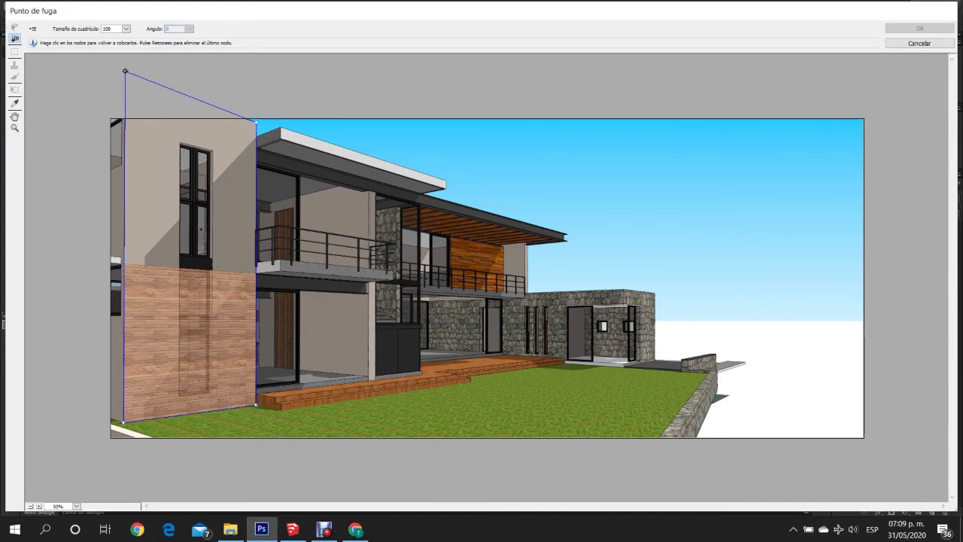
pyautogui.click(125, 71)
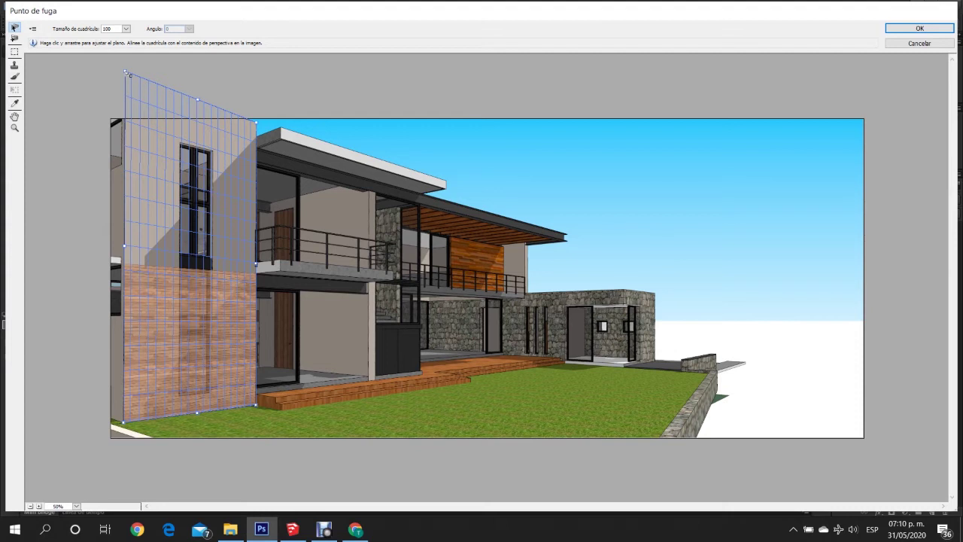
# Refine the plane's top-left corner so it matches the wall edge.
pyautogui.moveTo(126, 73); pyautogui.dragTo(130, 79)
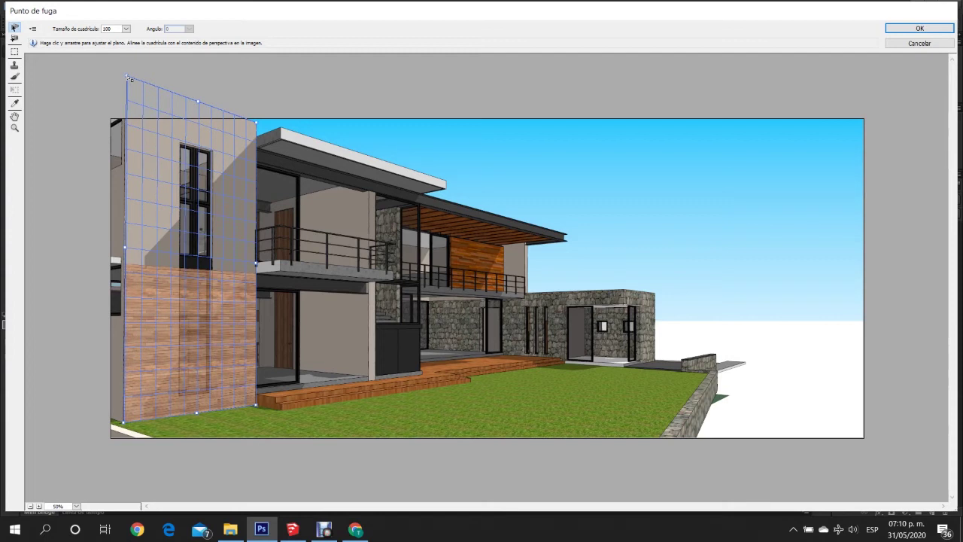
pyautogui.moveTo(128, 78); pyautogui.dragTo(129, 84)
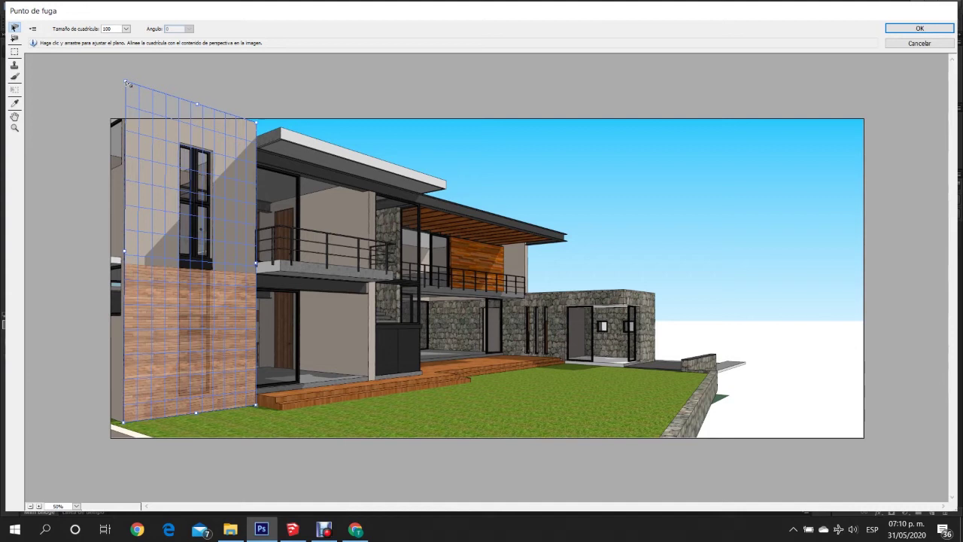
pyautogui.moveTo(128, 83); pyautogui.dragTo(128, 84)
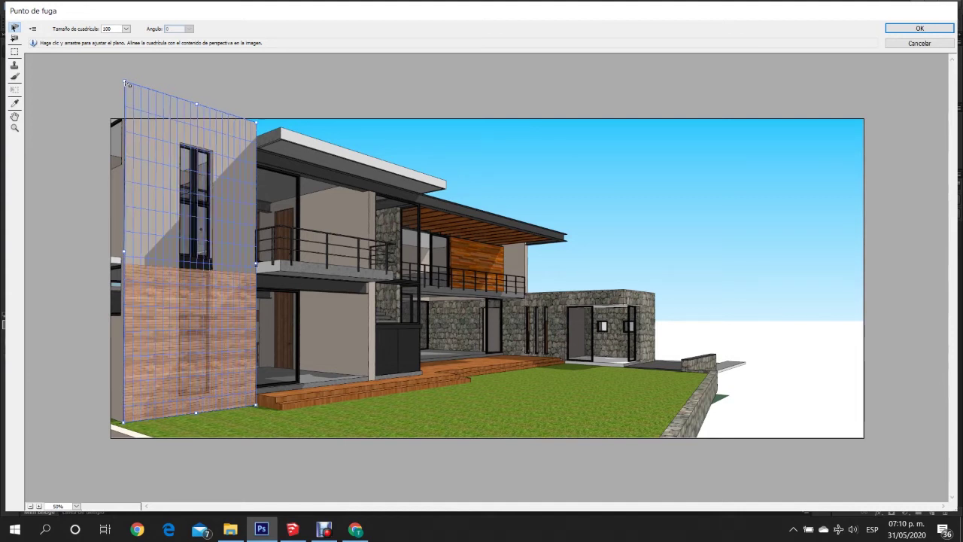
pyautogui.moveTo(127, 85); pyautogui.dragTo(128, 84)
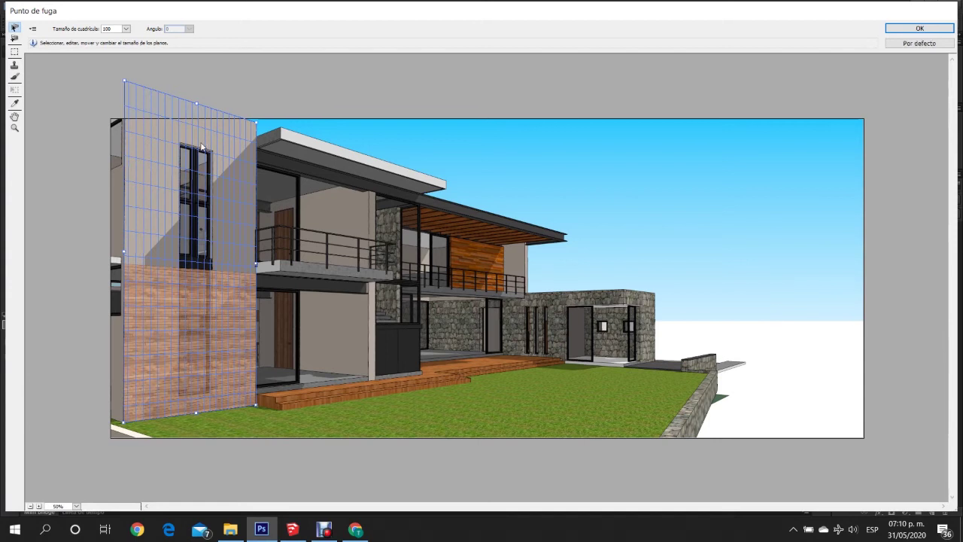
# Zoom in and activate the Vanishing Point Marquee tool.
pyautogui.hotkey('ctrl', '+')
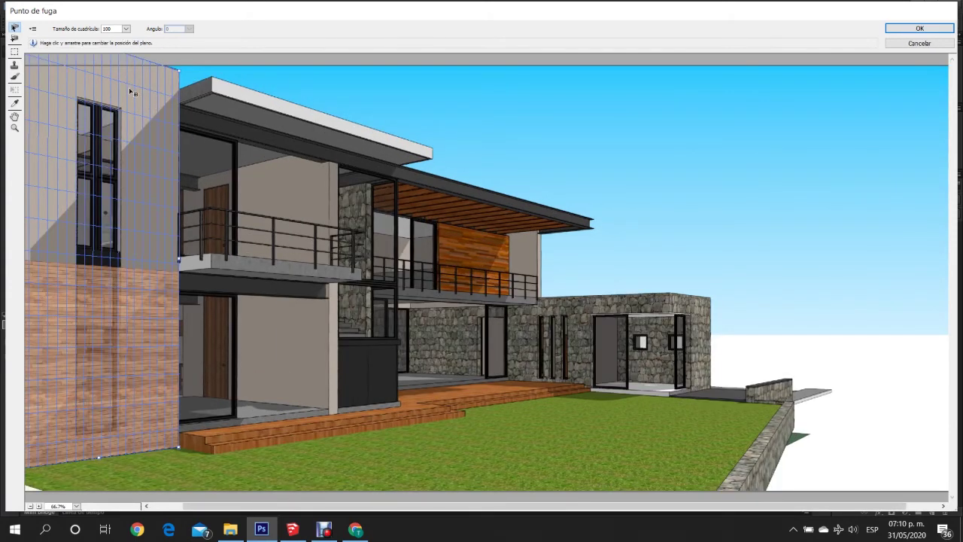
pyautogui.moveTo(491, 502); pyautogui.dragTo(461, 502)
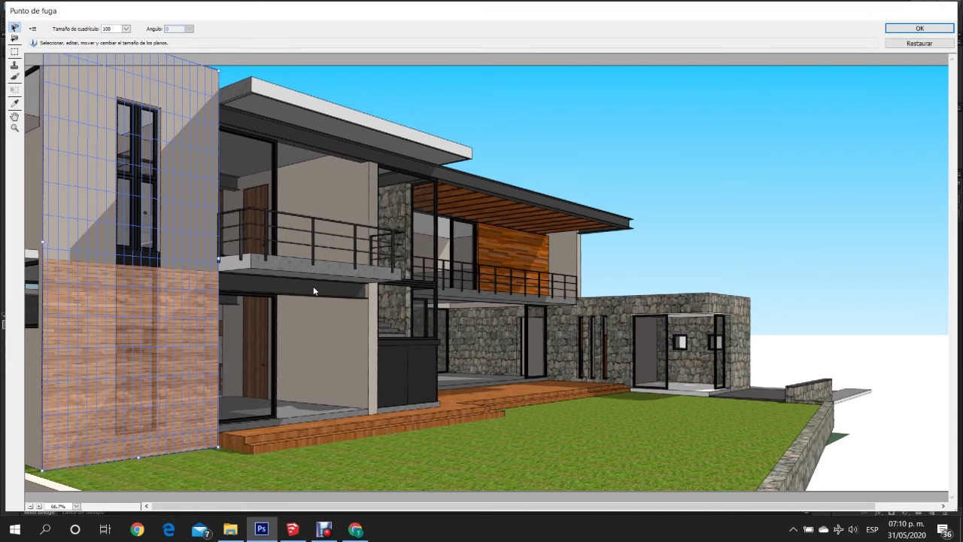
pyautogui.click(14, 52)
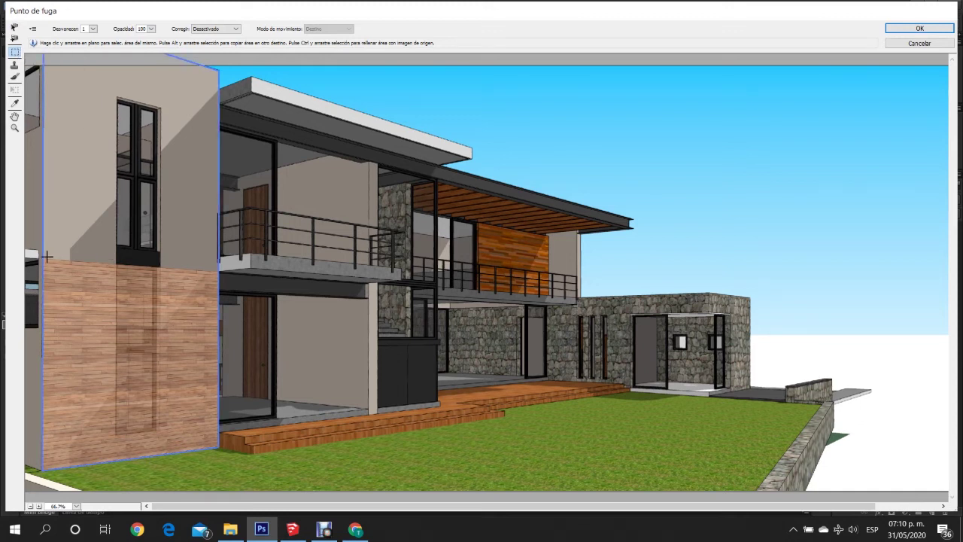
# Marquee-select the wood panel inside the wall plane, checking the plane's grid.
pyautogui.moveTo(43, 262); pyautogui.dragTo(229, 445)
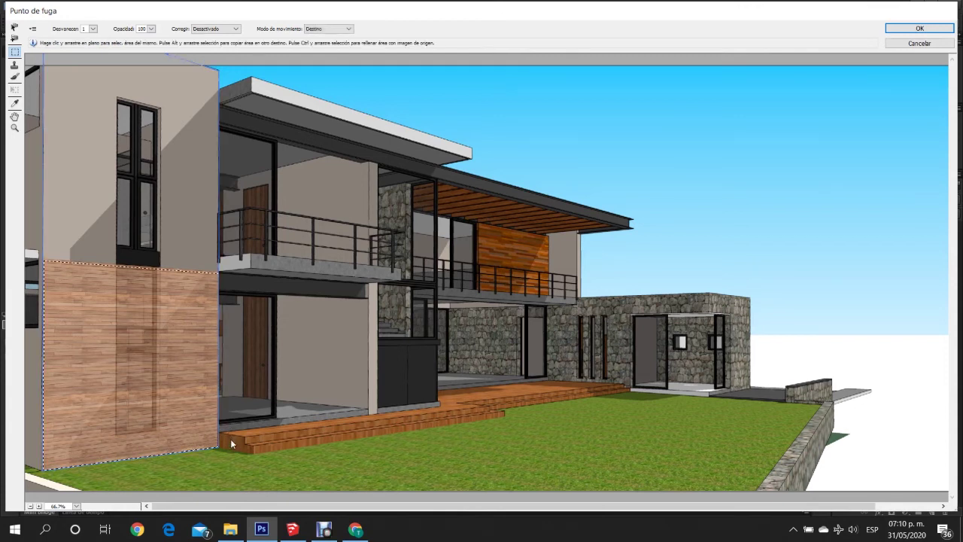
pyautogui.click(14, 28)
pyautogui.click(143, 310)
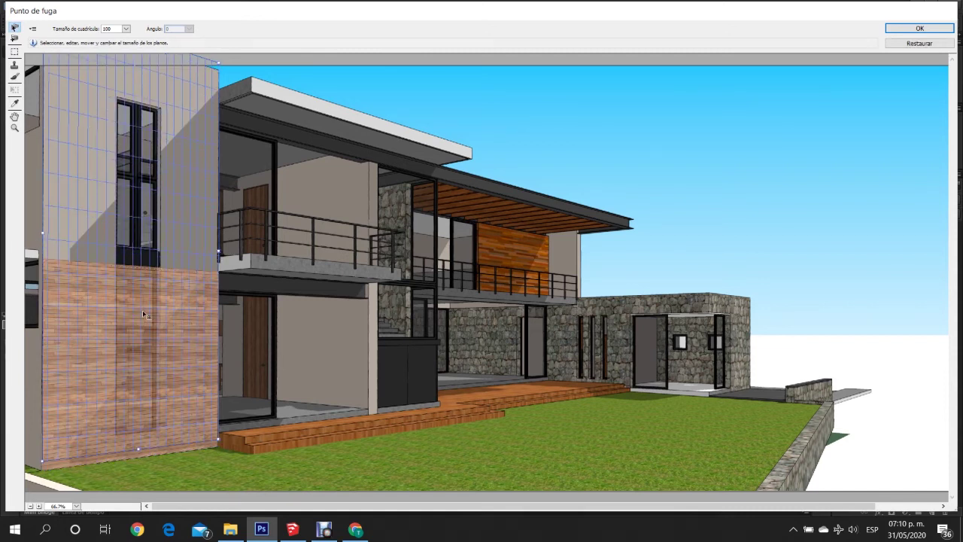
pyautogui.click(15, 52)
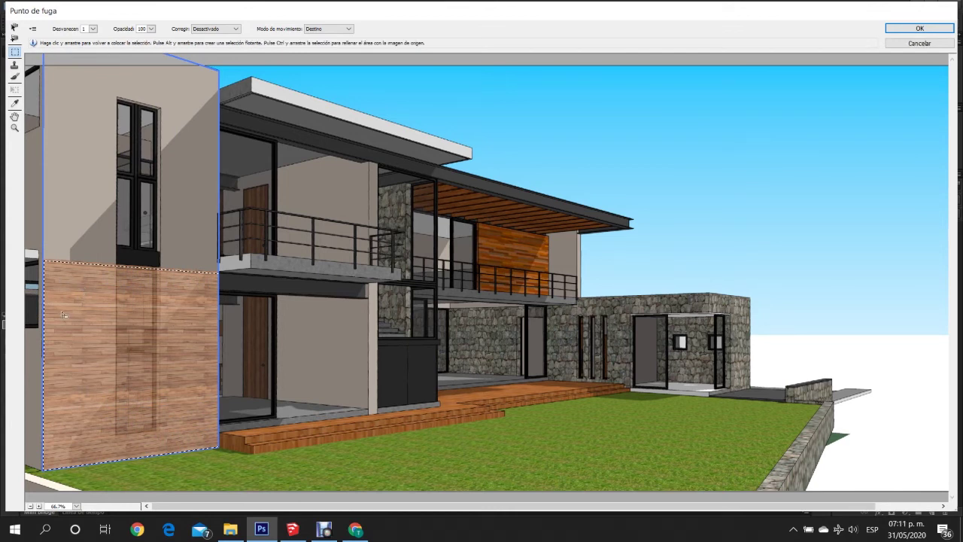
# Alt-drag a perspective copy of the wood up over the upper wall and drop it.
pyautogui.press('alt')
pyautogui.moveTo(108, 315)
pyautogui.mouseDown()
pyautogui.moveTo(108, 94)
pyautogui.moveTo(107, 115)
pyautogui.mouseUp()
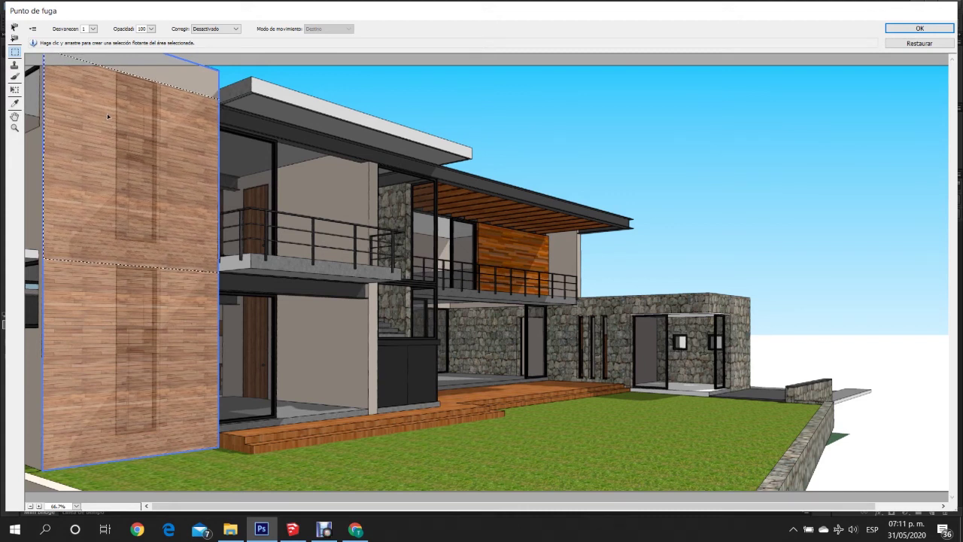
pyautogui.moveTo(107, 117)
pyautogui.mouseDown()
pyautogui.moveTo(158, 110)
pyautogui.moveTo(109, 116)
pyautogui.mouseUp()
pyautogui.moveTo(165, 222)
pyautogui.mouseDown()
pyautogui.moveTo(187, 58)
pyautogui.moveTo(195, 86)
pyautogui.mouseUp()
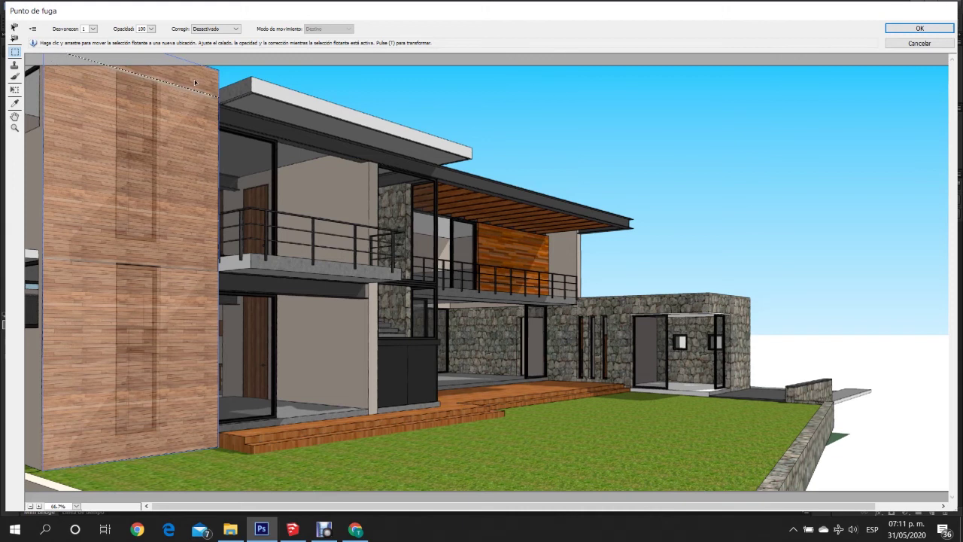
pyautogui.click(225, 133)
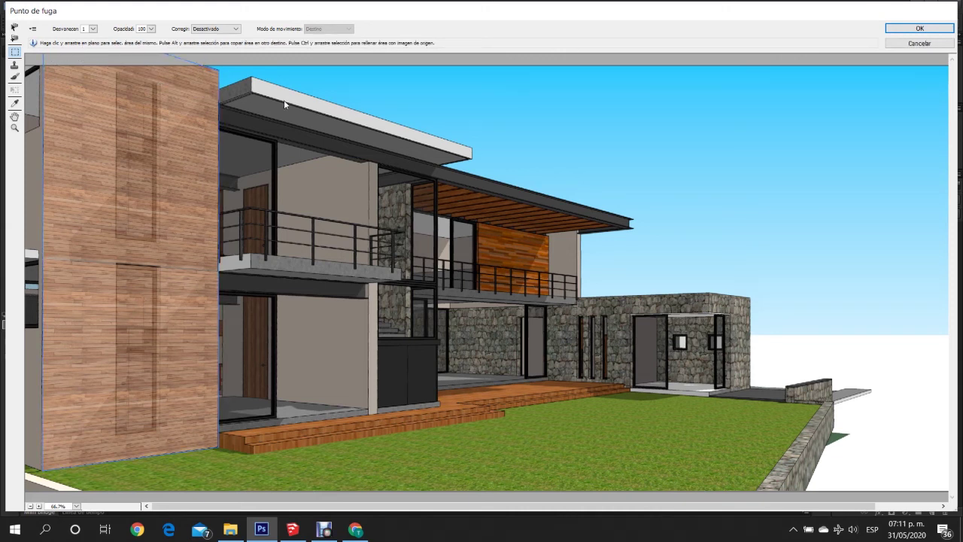
# Apply the Vanishing Point edits to the render with OK.
pyautogui.click(919, 28)
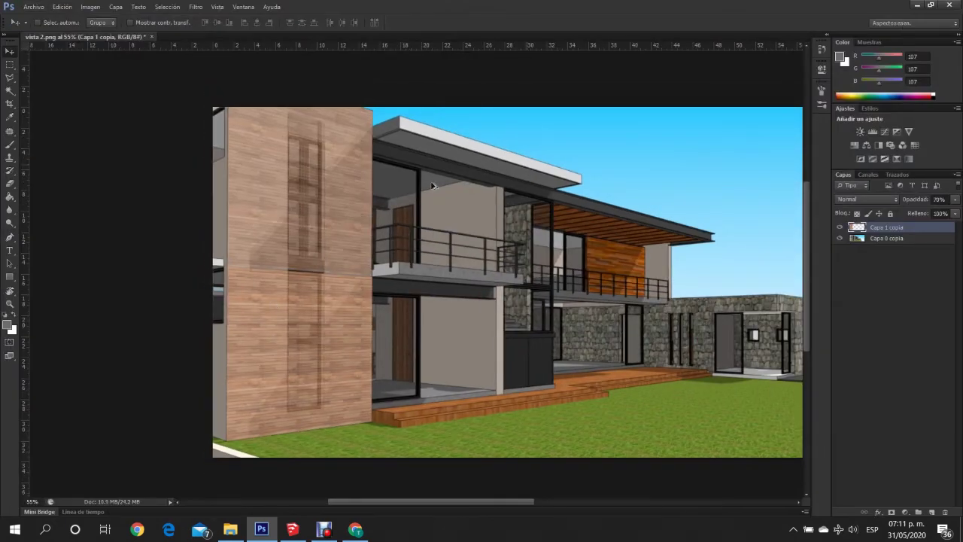
pyautogui.keyDown('alt'); pyautogui.scroll(4, 318, 124); pyautogui.keyUp('alt')
pyautogui.keyDown('alt'); pyautogui.scroll(1, 319, 125); pyautogui.keyUp('alt')
pyautogui.keyDown('alt'); pyautogui.scroll(1, 319, 109); pyautogui.keyUp('alt')
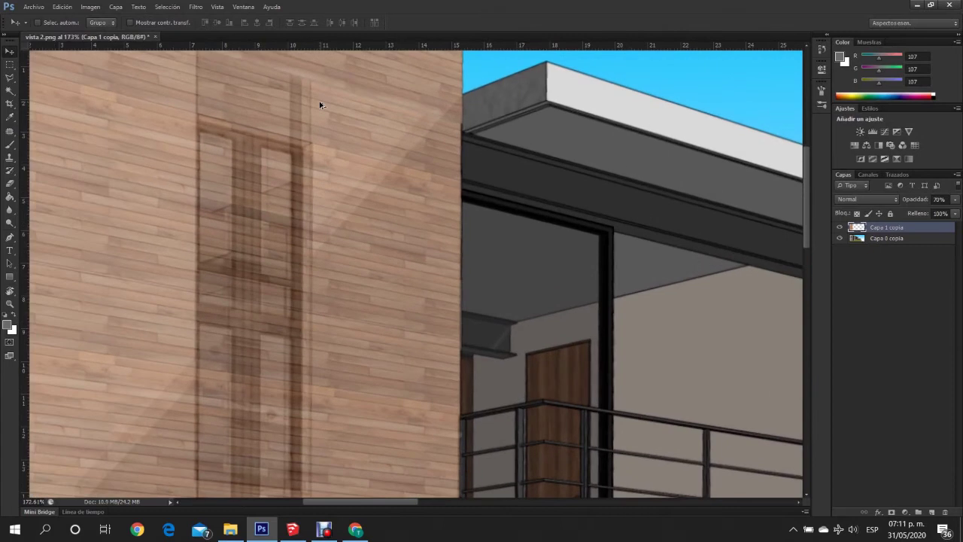
pyautogui.keyDown('alt'); pyautogui.scroll(-2, 320, 105); pyautogui.keyUp('alt')
pyautogui.keyDown('alt'); pyautogui.scroll(-2, 301, 120); pyautogui.keyUp('alt')
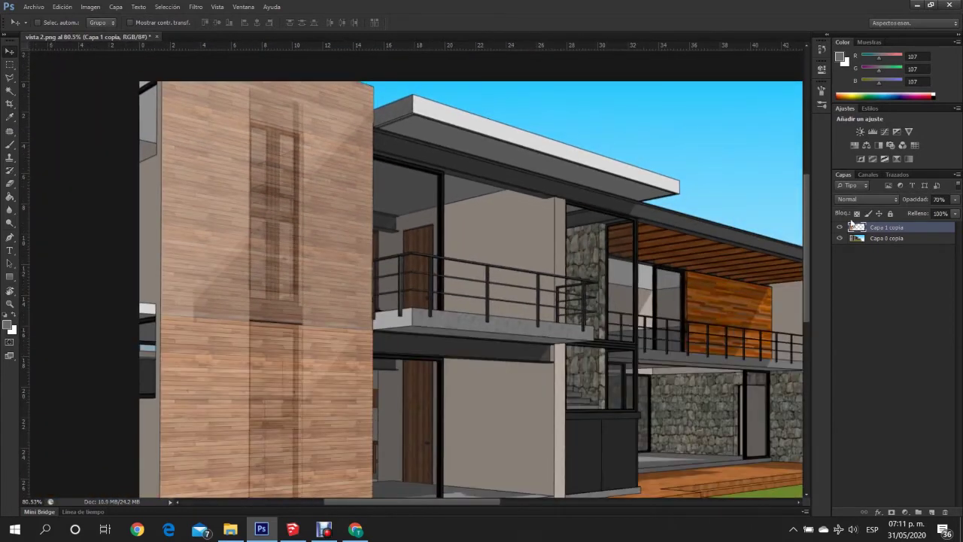
# Toggle the wood layer's visibility to compare, then set its opacity to 100%.
pyautogui.click(841, 228)
pyautogui.click(842, 228)
pyautogui.click(841, 228)
pyautogui.keyDown('alt'); pyautogui.scroll(-2, 226, 248); pyautogui.keyUp('alt')
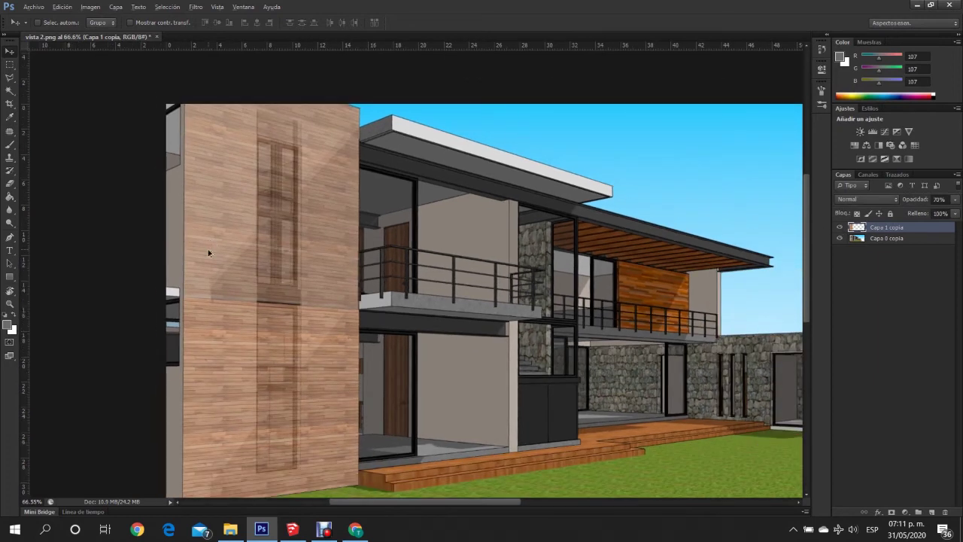
pyautogui.click(956, 200)
pyautogui.moveTo(939, 214); pyautogui.dragTo(951, 214)
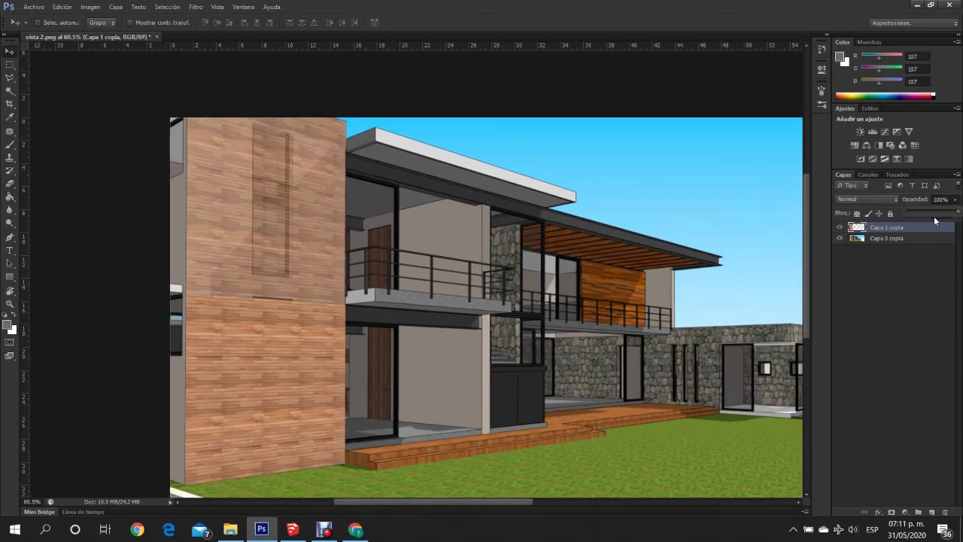
pyautogui.moveTo(957, 216)
pyautogui.mouseDown()
pyautogui.moveTo(926, 216)
pyautogui.moveTo(961, 215)
pyautogui.mouseUp()
# Compare Capa 1 copia at 70% and 100% opacity, then hide the layer.
pyautogui.click(840, 228)
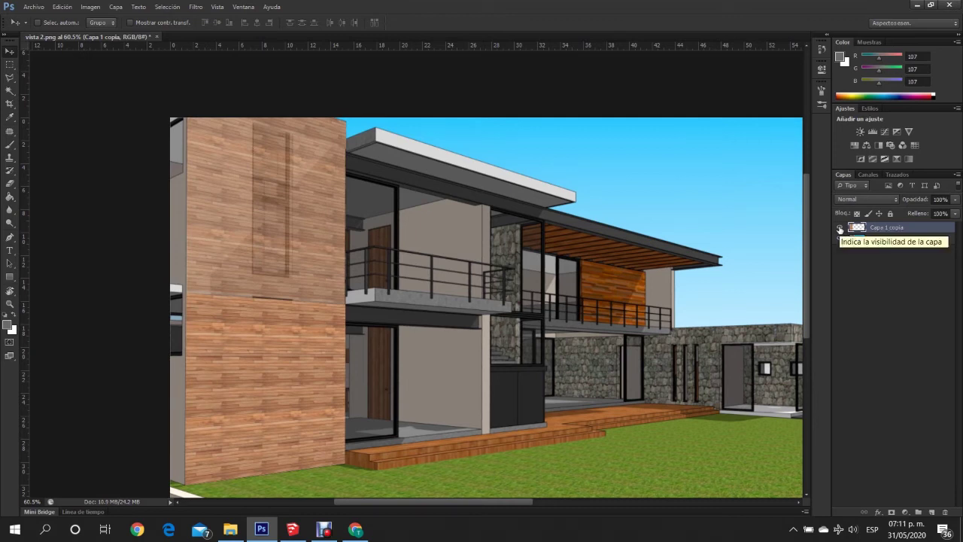
pyautogui.click(840, 228)
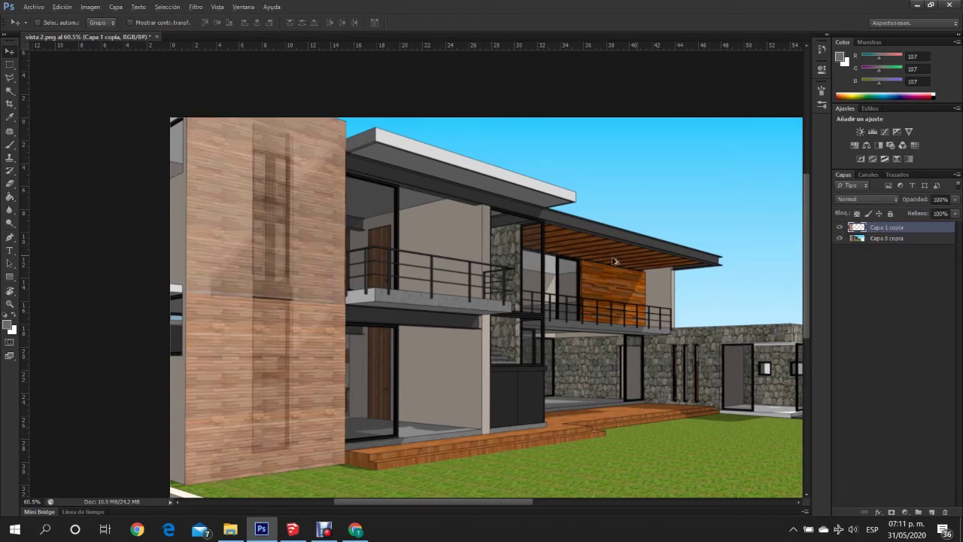
pyautogui.press('7')
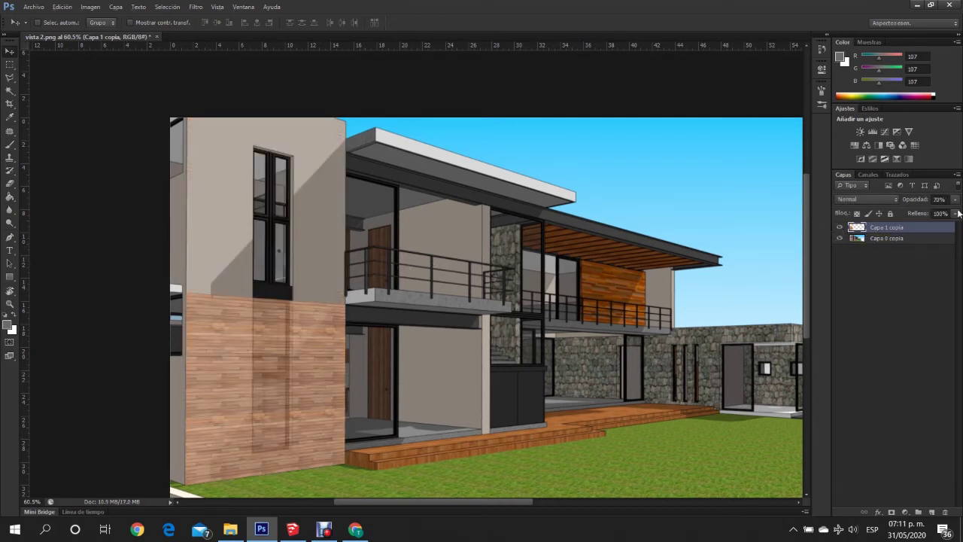
pyautogui.click(954, 200)
pyautogui.moveTo(946, 213); pyautogui.dragTo(954, 213)
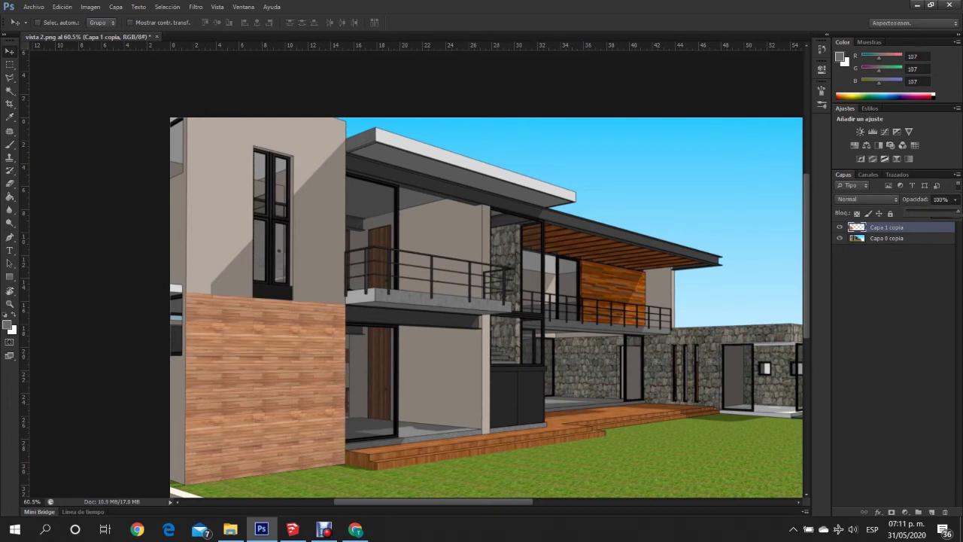
pyautogui.click(840, 227)
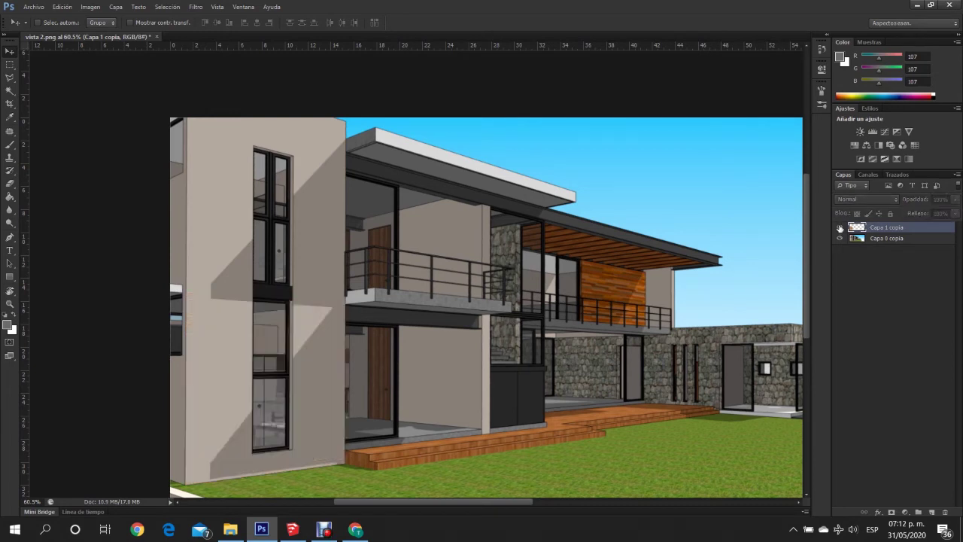
# Reopen Vanishing Point and place the wall plane's first three corners from ground to top.
pyautogui.click(179, 7)
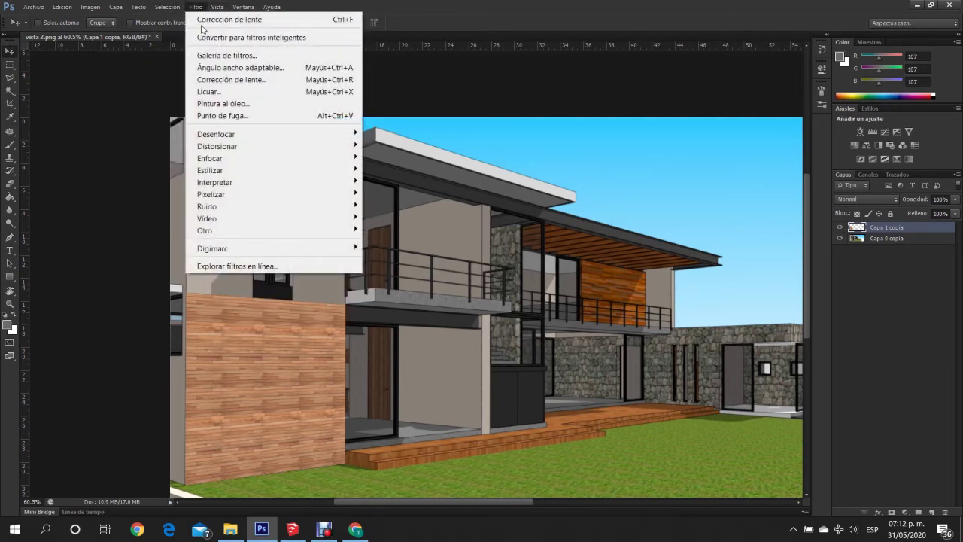
pyautogui.click(226, 115)
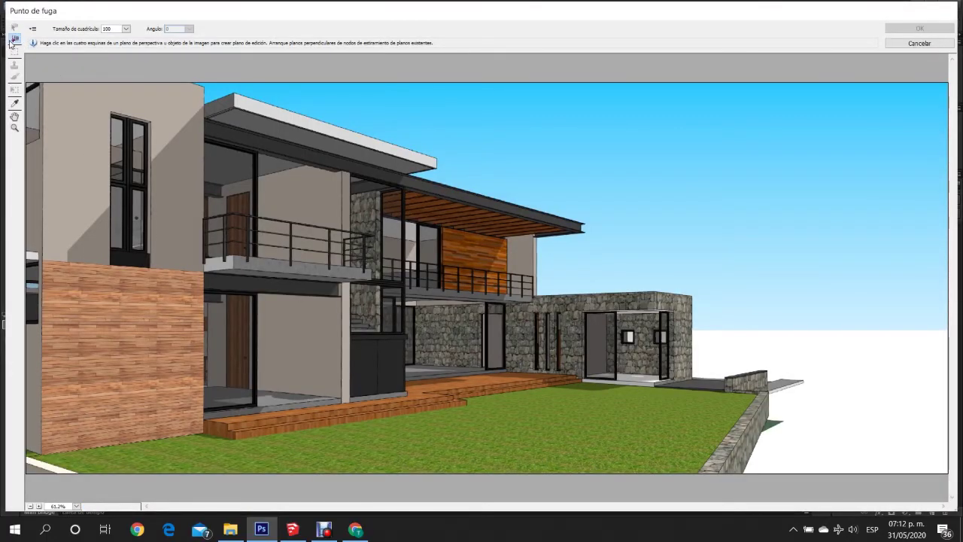
pyautogui.click(42, 453)
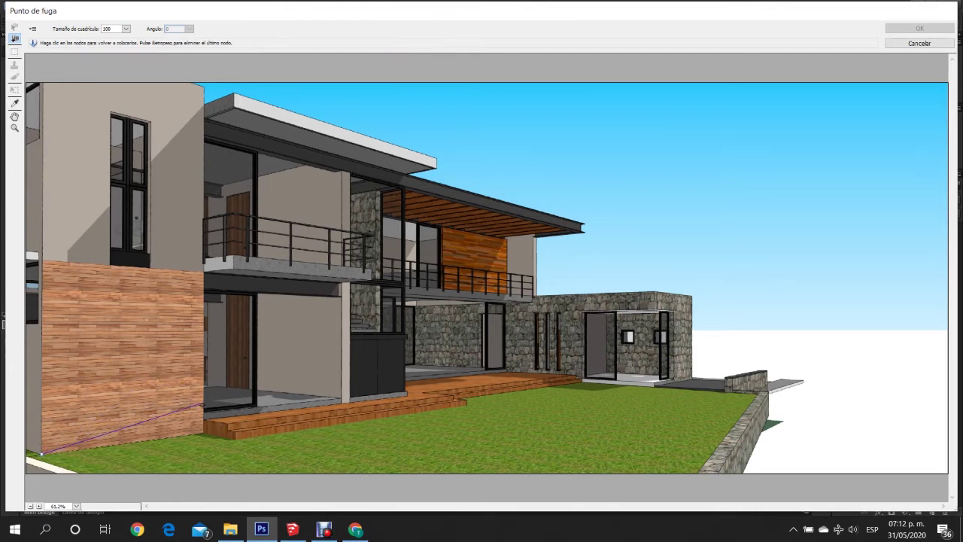
pyautogui.click(203, 434)
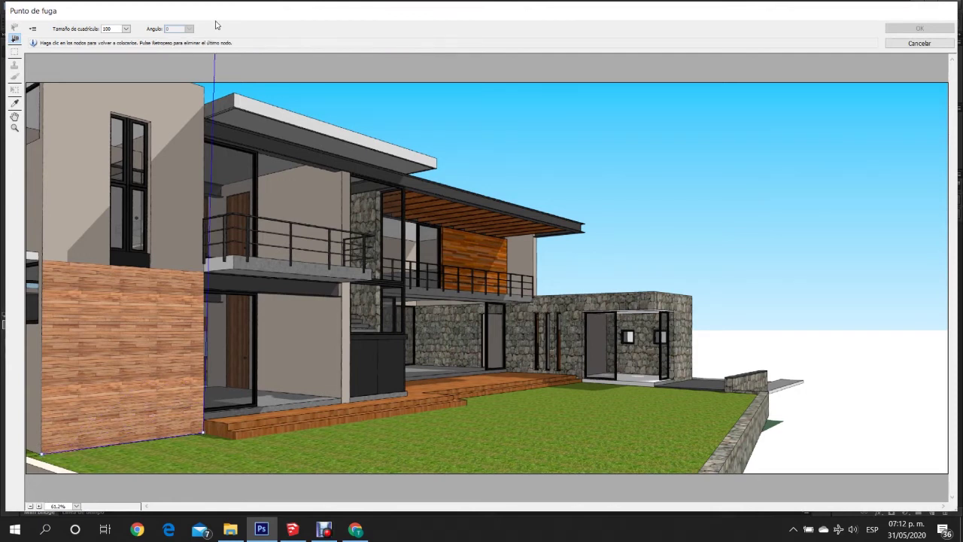
pyautogui.click(203, 85)
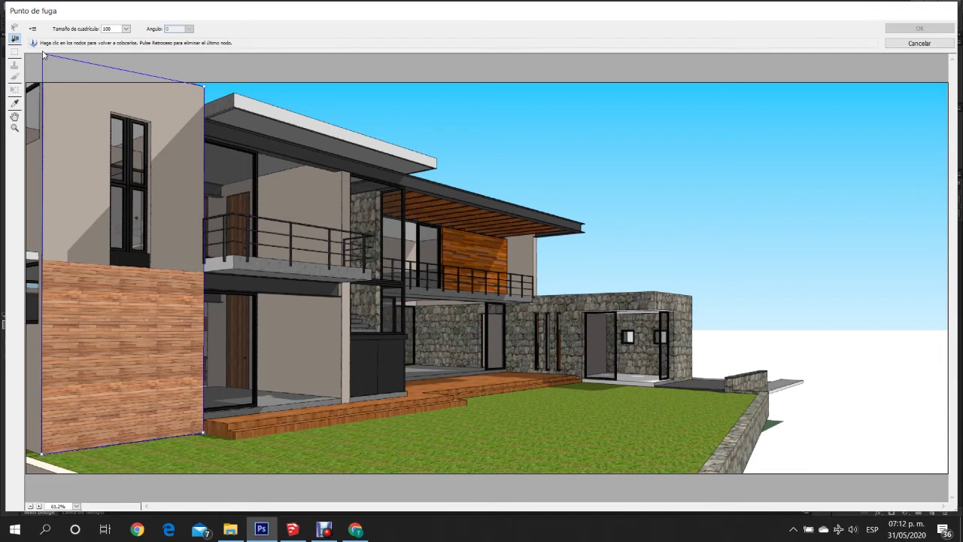
# Complete the plane's fourth corner above the wall and raise its top-left handle to fit.
pyautogui.press('alt')
pyautogui.hotkey('ctrl', '-')
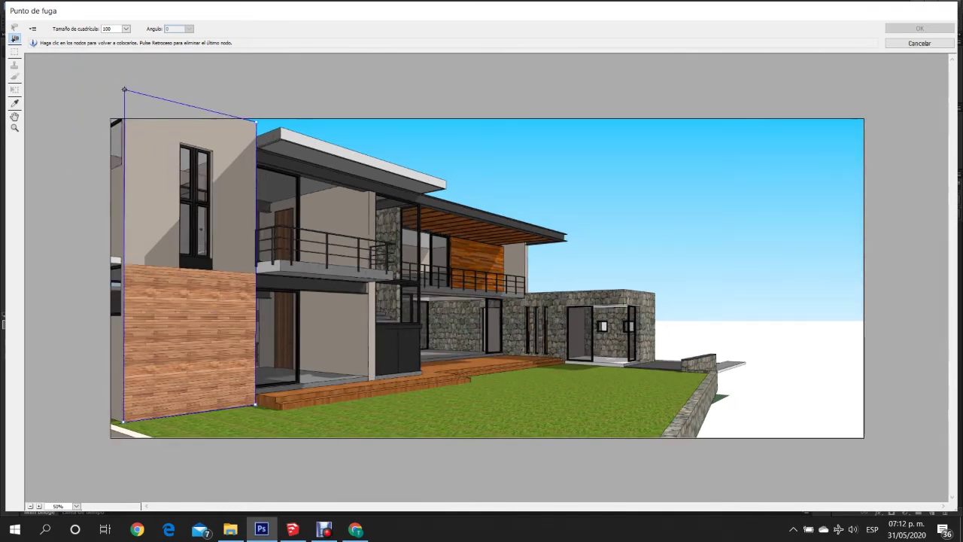
pyautogui.click(125, 89)
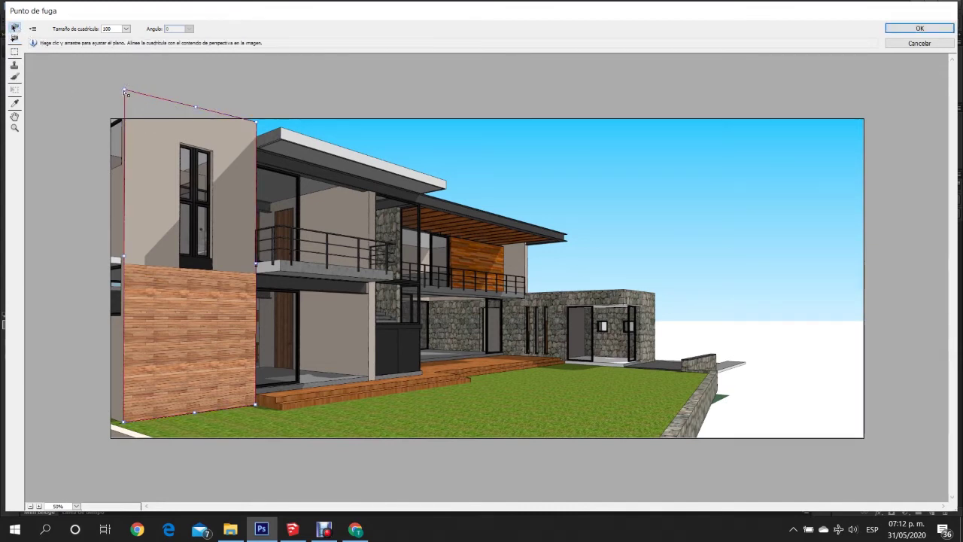
pyautogui.moveTo(126, 90); pyautogui.dragTo(125, 95)
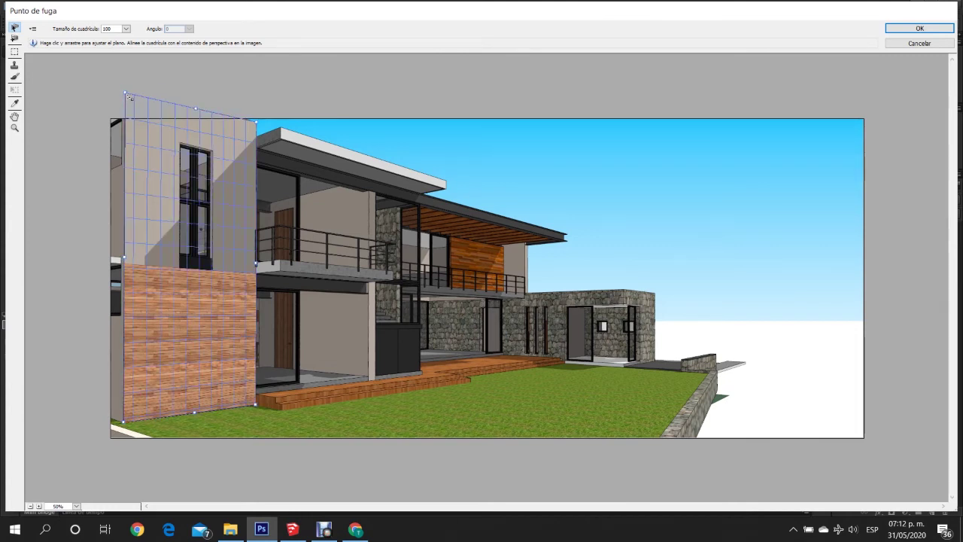
pyautogui.moveTo(129, 96); pyautogui.dragTo(129, 89)
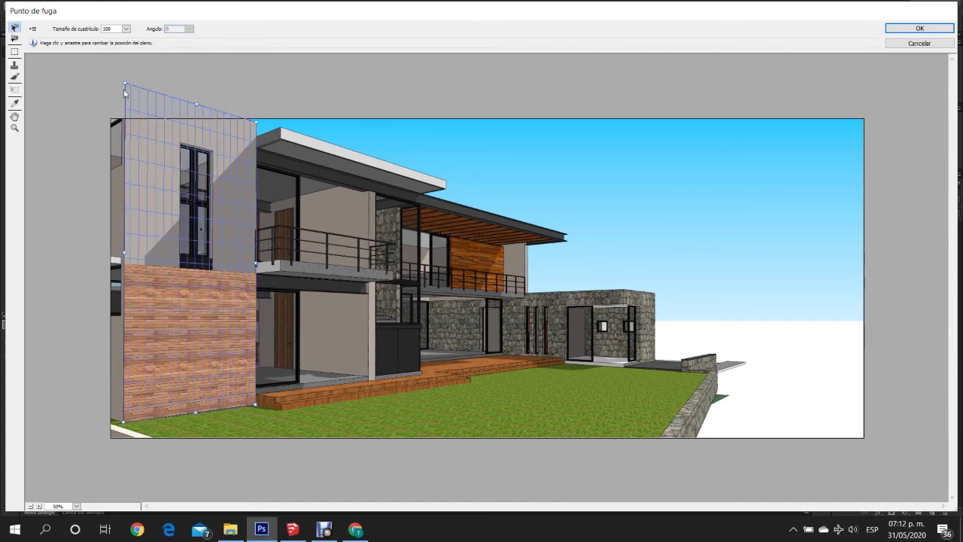
# Marquee the wood panel in the wall plane, copy it up to the wall's top, and apply.
pyautogui.press('m')
pyautogui.click(130, 135)
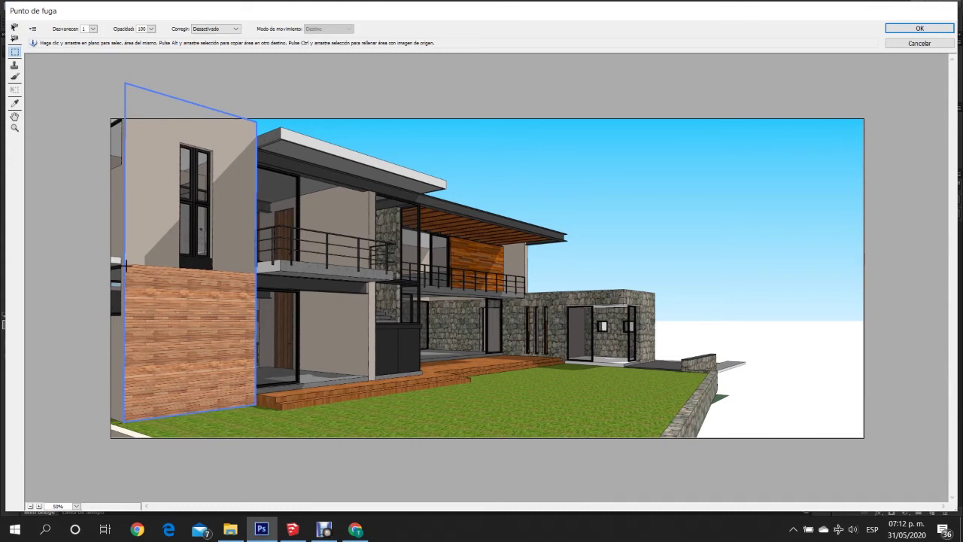
pyautogui.moveTo(124, 265); pyautogui.dragTo(255, 410)
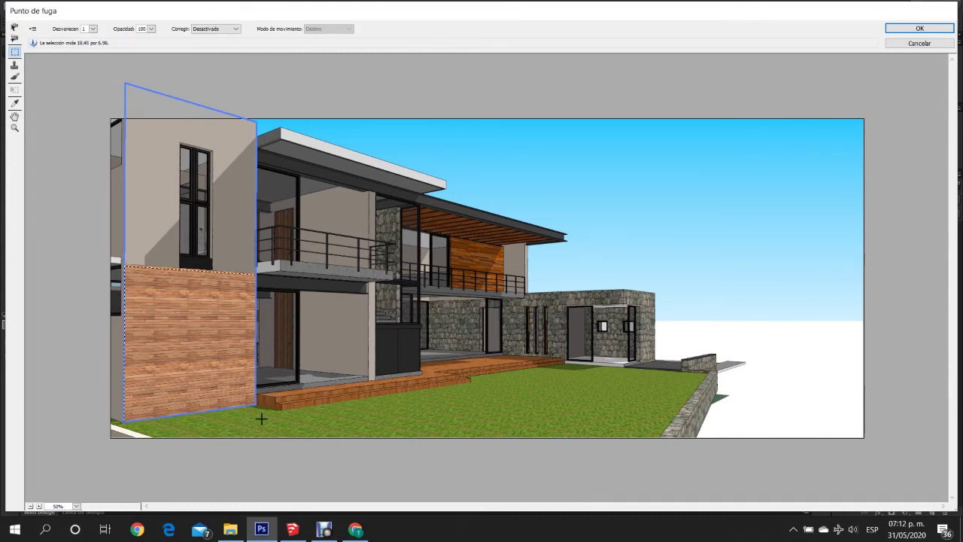
pyautogui.moveTo(217, 365)
pyautogui.mouseDown()
pyautogui.moveTo(215, 203)
pyautogui.moveTo(213, 234)
pyautogui.mouseUp()
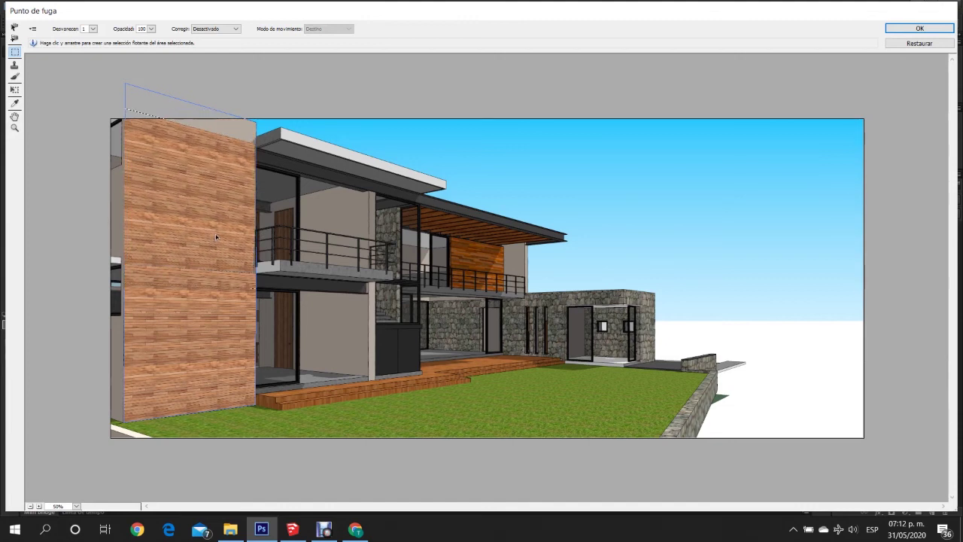
pyautogui.moveTo(218, 233)
pyautogui.mouseDown()
pyautogui.moveTo(220, 242)
pyautogui.moveTo(233, 126)
pyautogui.mouseUp()
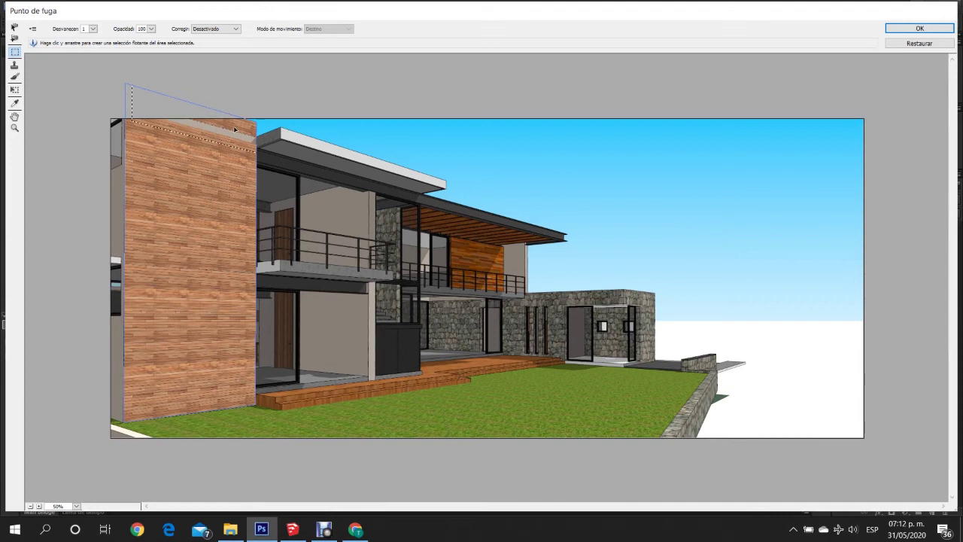
pyautogui.click(233, 131)
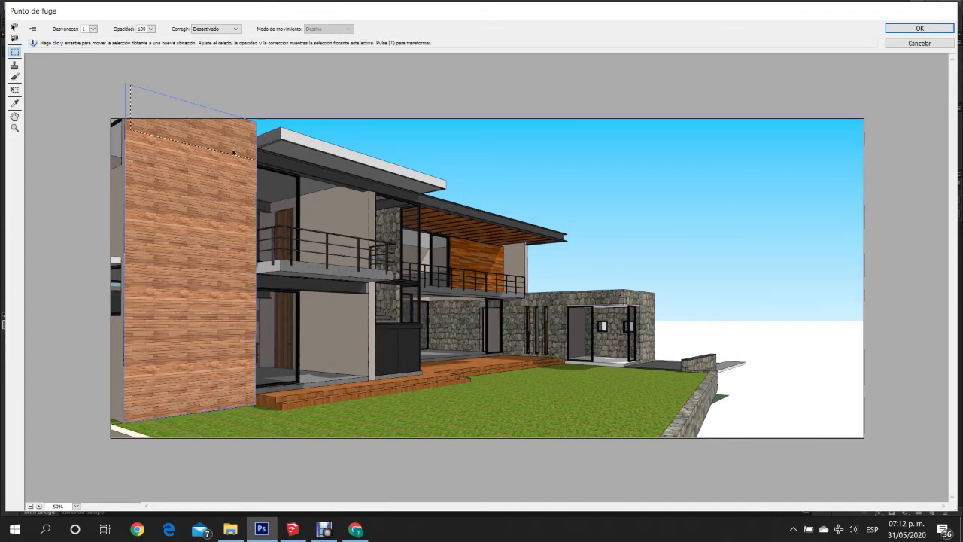
pyautogui.press('v')
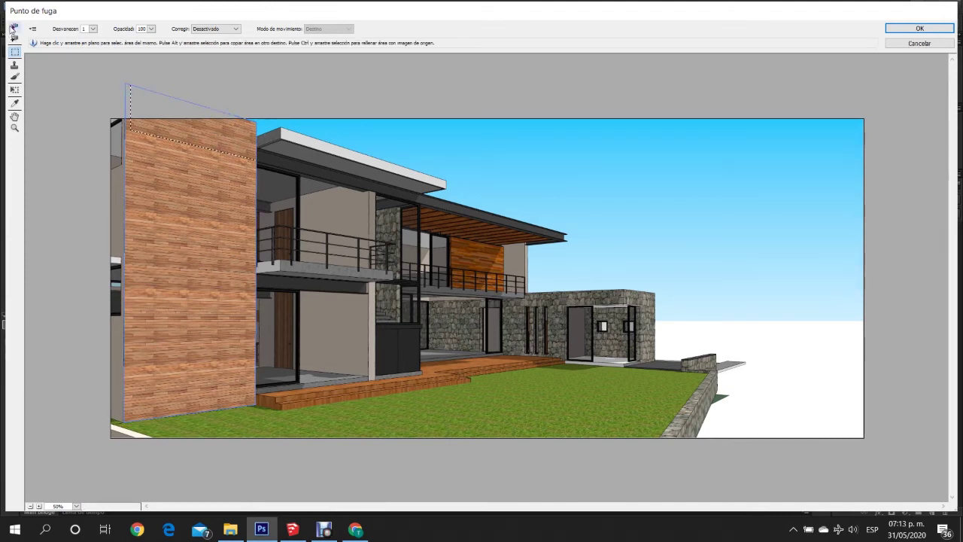
pyautogui.click(896, 30)
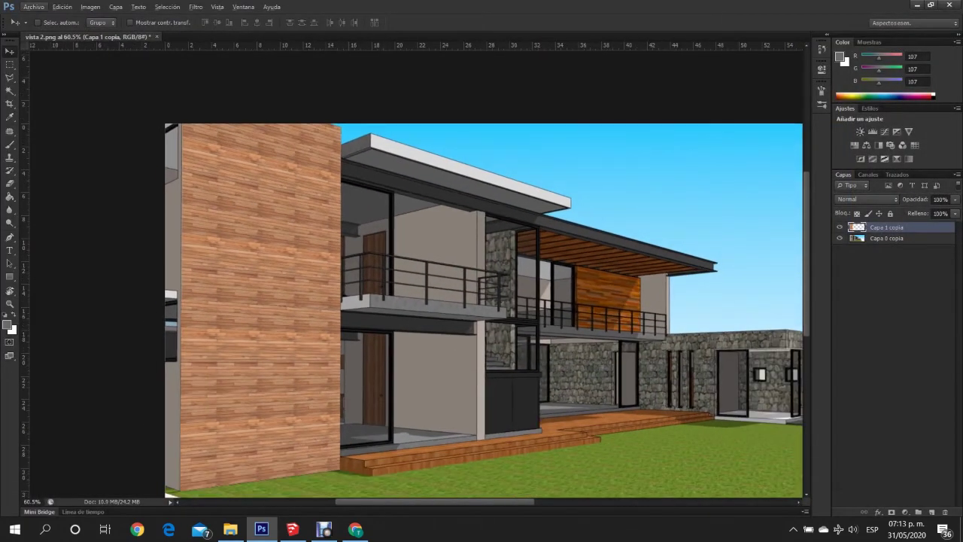
# Lower the wood layer to 51% opacity and begin a Polygonal Lasso outline around the window strip.
pyautogui.moveTo(955, 200); pyautogui.dragTo(930, 216)
pyautogui.scroll(-2, 270, 304)
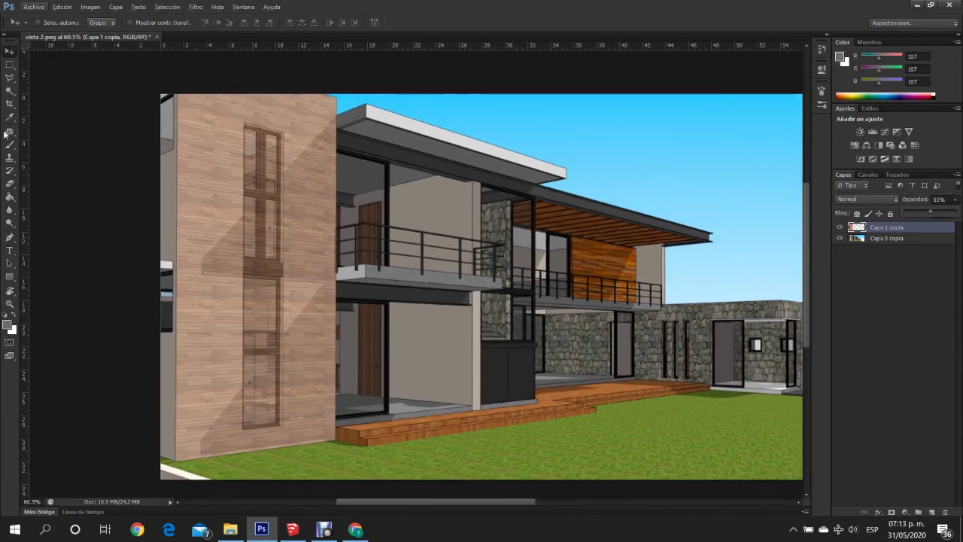
pyautogui.click(10, 77)
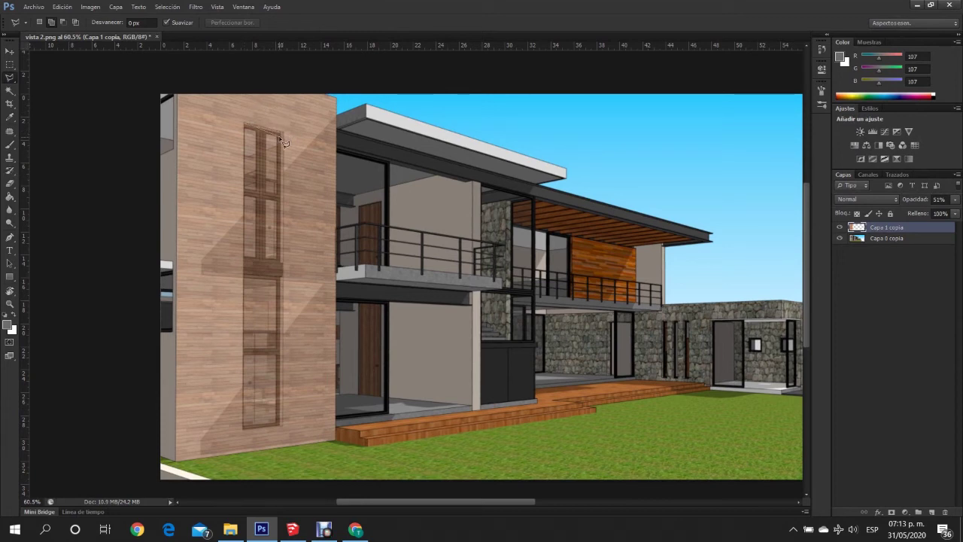
pyautogui.moveTo(285, 125); pyautogui.dragTo(288, 138)
pyautogui.moveTo(245, 121); pyautogui.dragTo(293, 119)
pyautogui.scroll(1, 293, 118)
pyautogui.scroll(1, 293, 117)
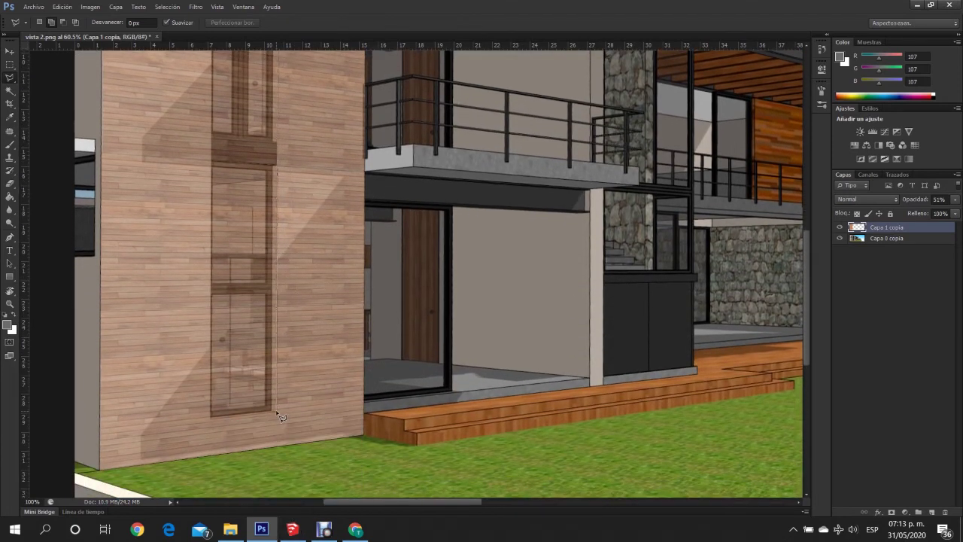
# Close the lasso around the window strip, delete it from the wood layer, and deselect.
pyautogui.doubleClick(210, 417)
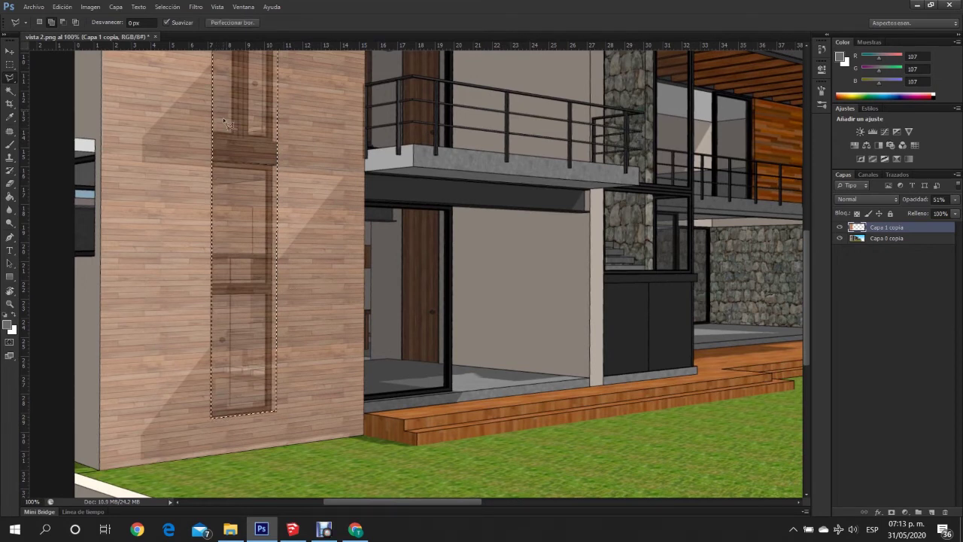
pyautogui.scroll(-3, 238, 318)
pyautogui.scroll(2, 347, 256)
pyautogui.hscroll(3, 346, 256)
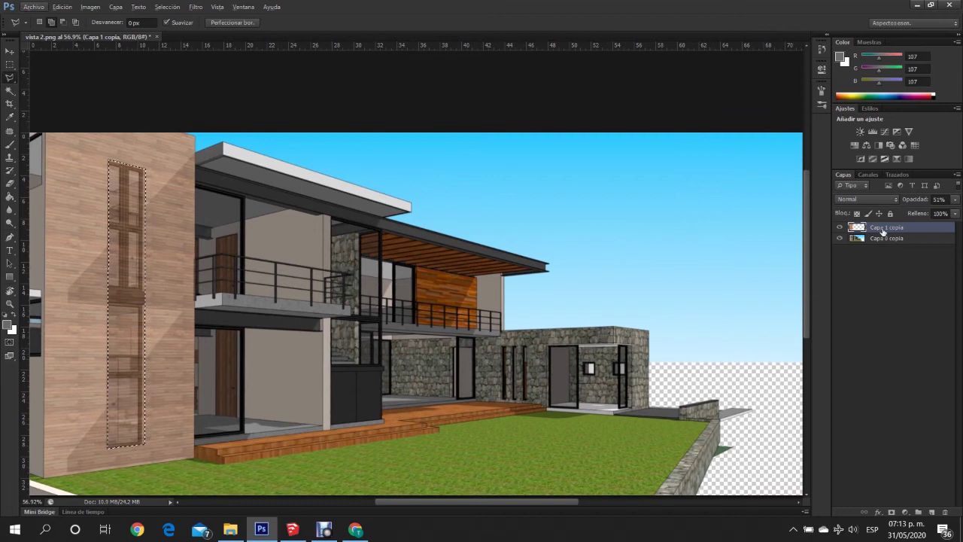
pyautogui.press('Delete')
pyautogui.hotkey('ctrl', 'd')
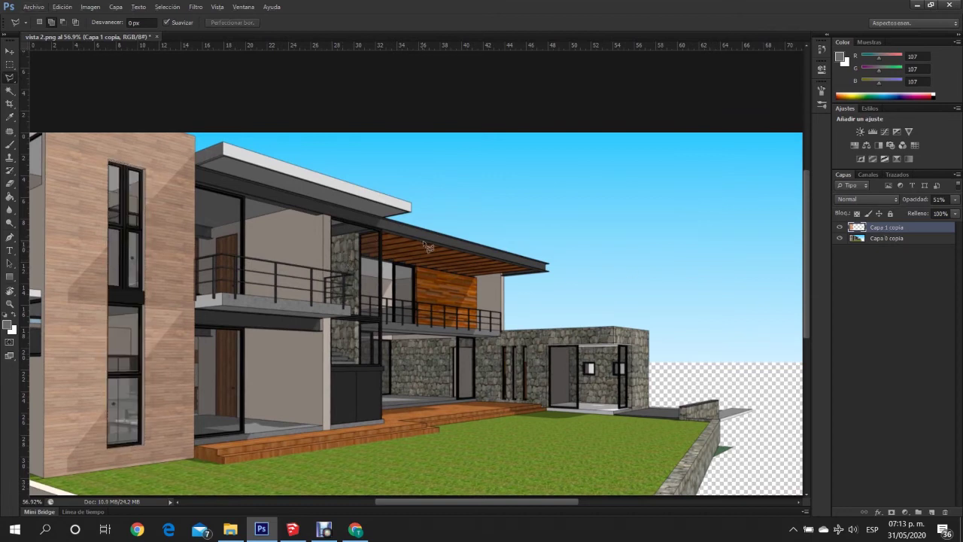
# Restore the wood layer to 100% opacity.
pyautogui.scroll(-1, 576, 271)
pyautogui.scroll(-1, 577, 271)
pyautogui.click(955, 200)
pyautogui.scroll(1, 128, 179)
pyautogui.scroll(-1, 128, 179)
pyautogui.scroll(1, 127, 178)
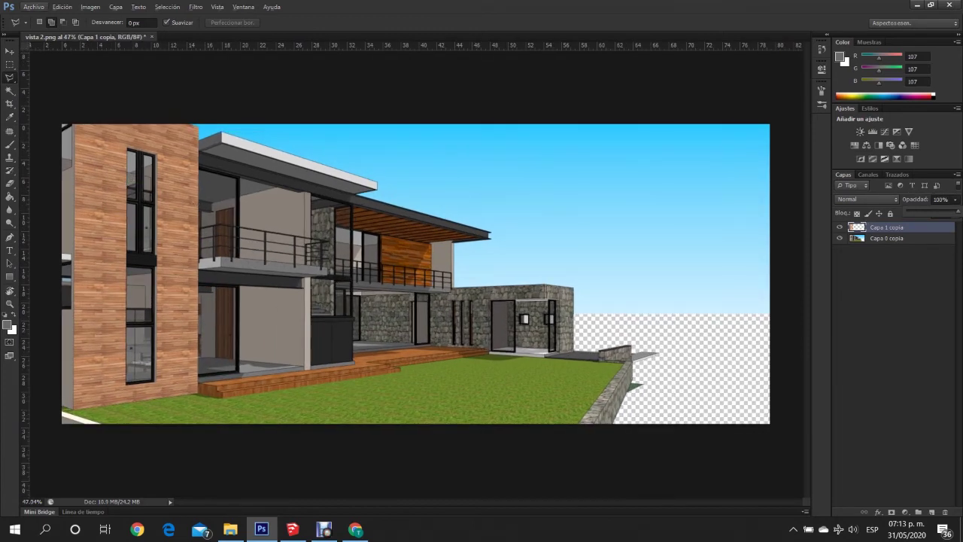
# Try lower opacities on the wood layer, then set it back to 100%.
pyautogui.moveTo(955, 211); pyautogui.dragTo(952, 214)
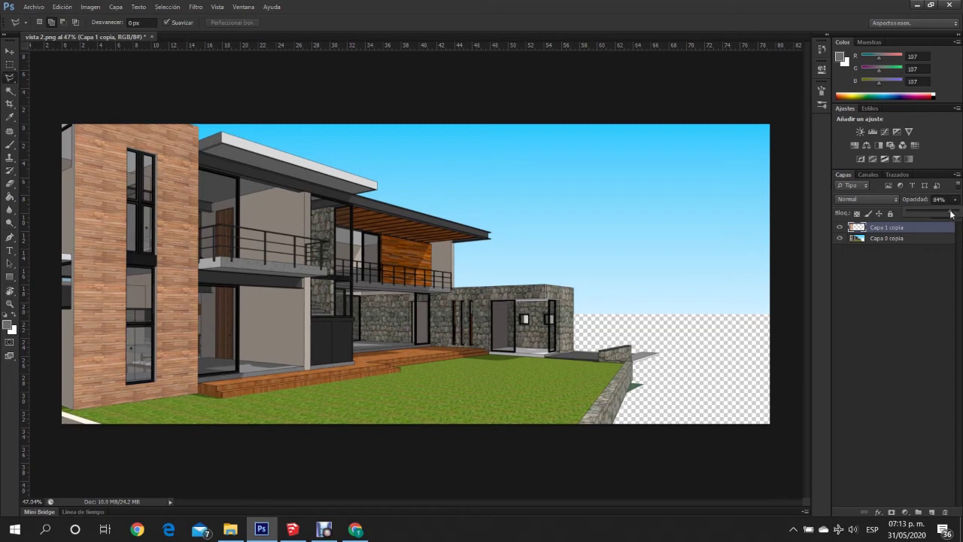
pyautogui.moveTo(949, 214); pyautogui.dragTo(927, 214)
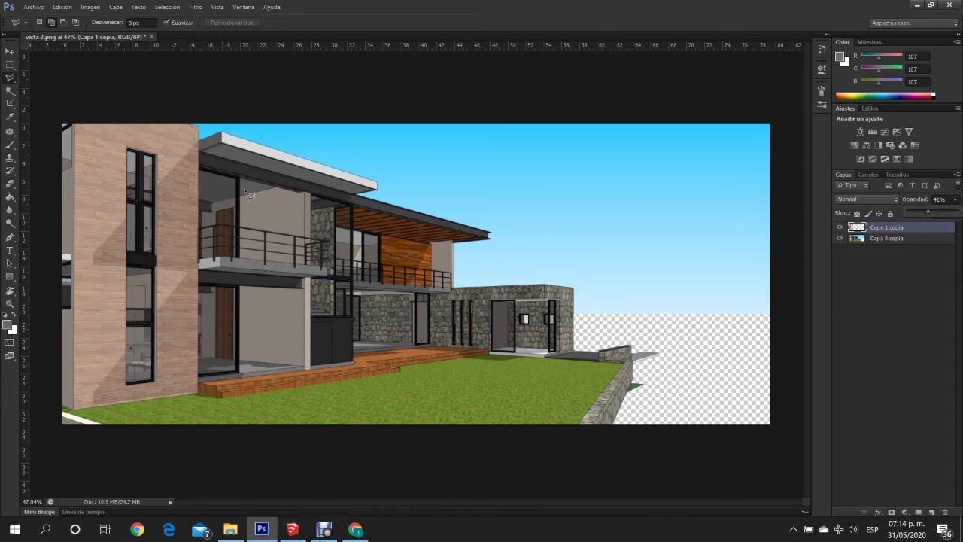
pyautogui.moveTo(937, 215)
pyautogui.mouseDown()
pyautogui.moveTo(924, 214)
pyautogui.moveTo(957, 213)
pyautogui.moveTo(942, 214)
pyautogui.mouseUp()
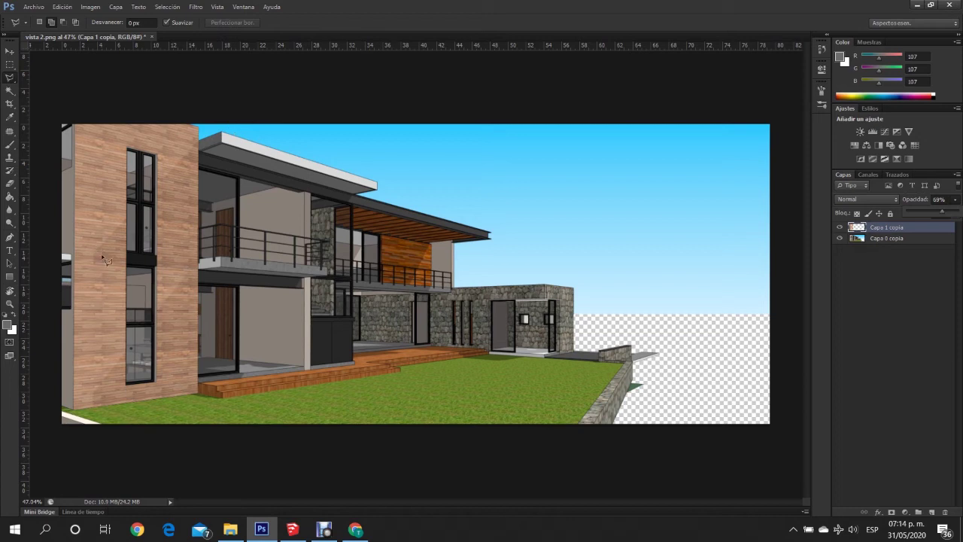
pyautogui.moveTo(948, 216); pyautogui.dragTo(959, 215)
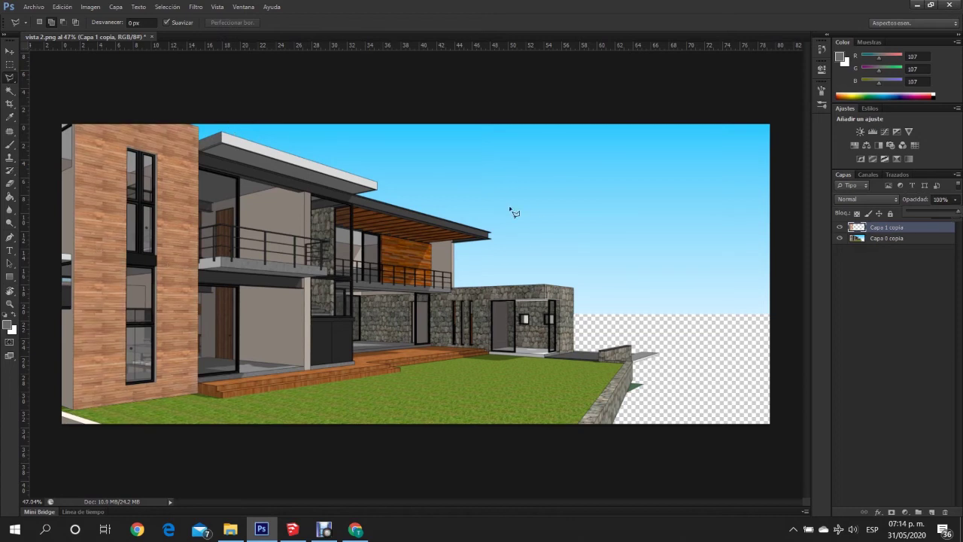
# Zoom to the balcony and add a new empty layer, Capa 1, above the wood layer.
pyautogui.scroll(5, 389, 239)
pyautogui.scroll(3, 501, 316)
pyautogui.scroll(2, 320, 144)
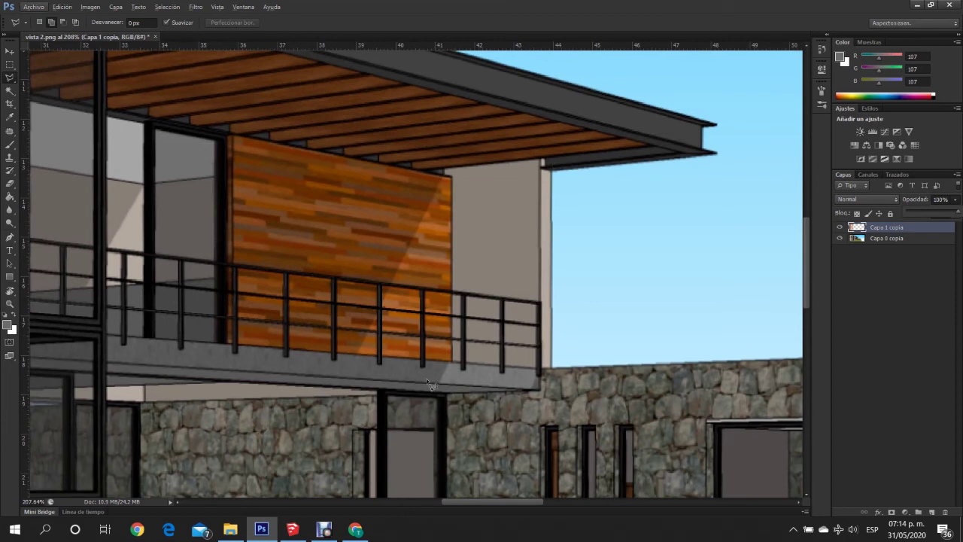
pyautogui.scroll(-2, 516, 198)
pyautogui.scroll(-2, 439, 249)
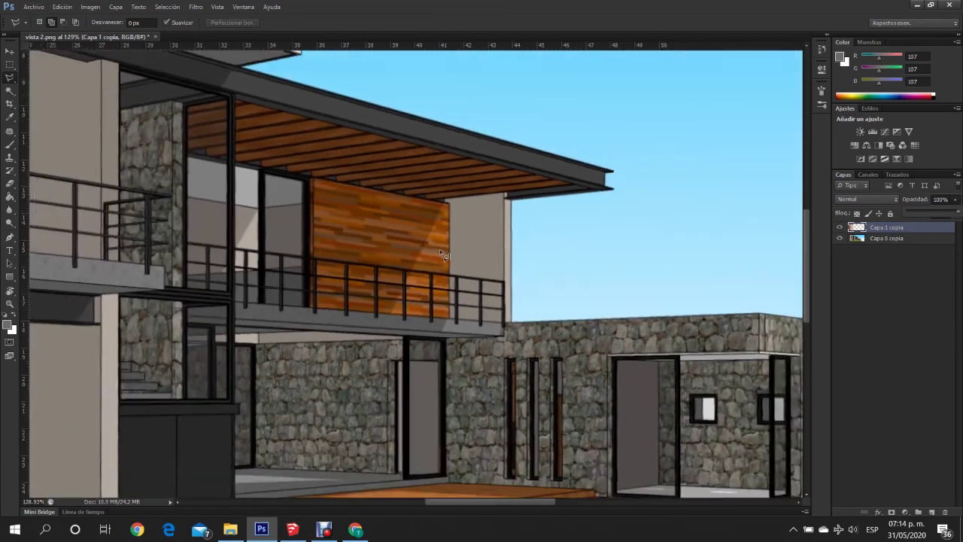
pyautogui.scroll(-1, 439, 249)
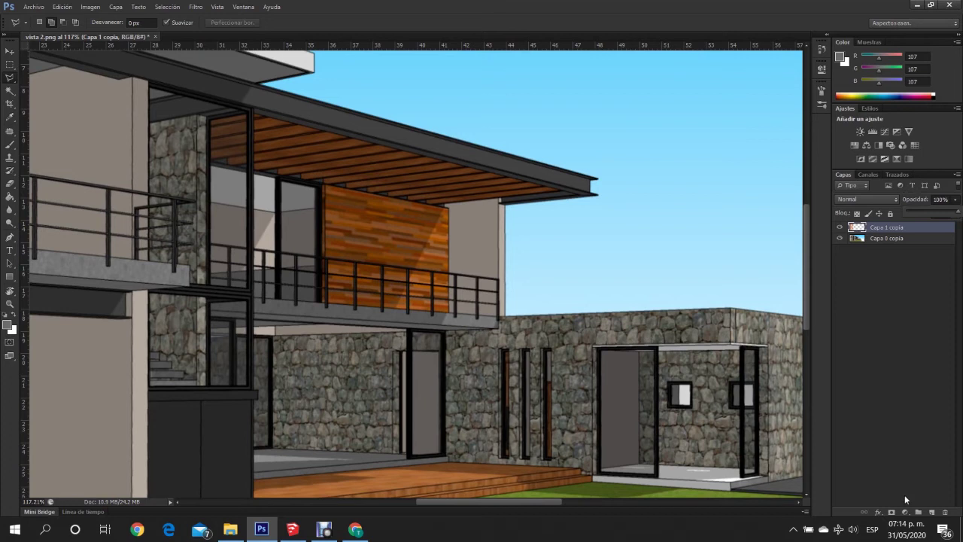
pyautogui.click(932, 513)
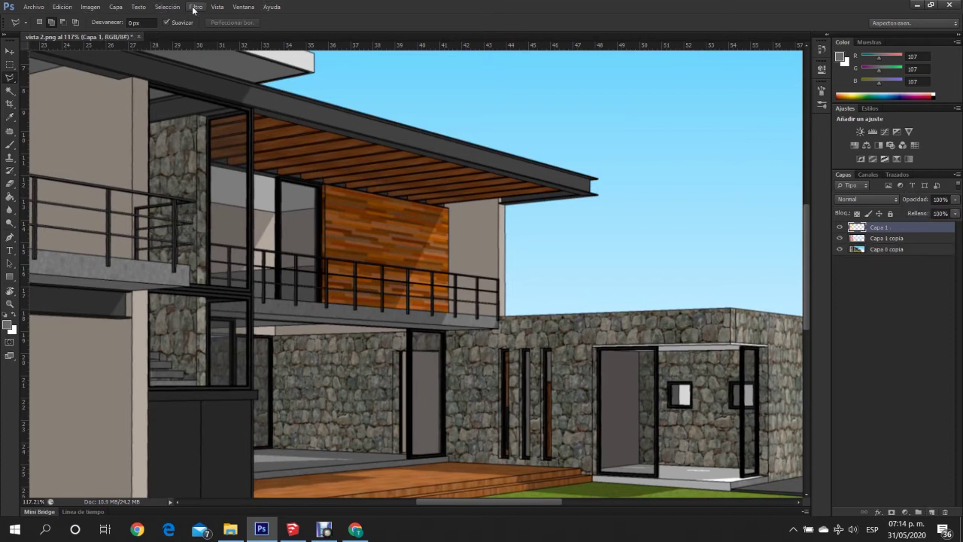
# Reopen the Vanishing Point filter with the Create Plane tool active.
pyautogui.click(194, 9)
pyautogui.click(226, 114)
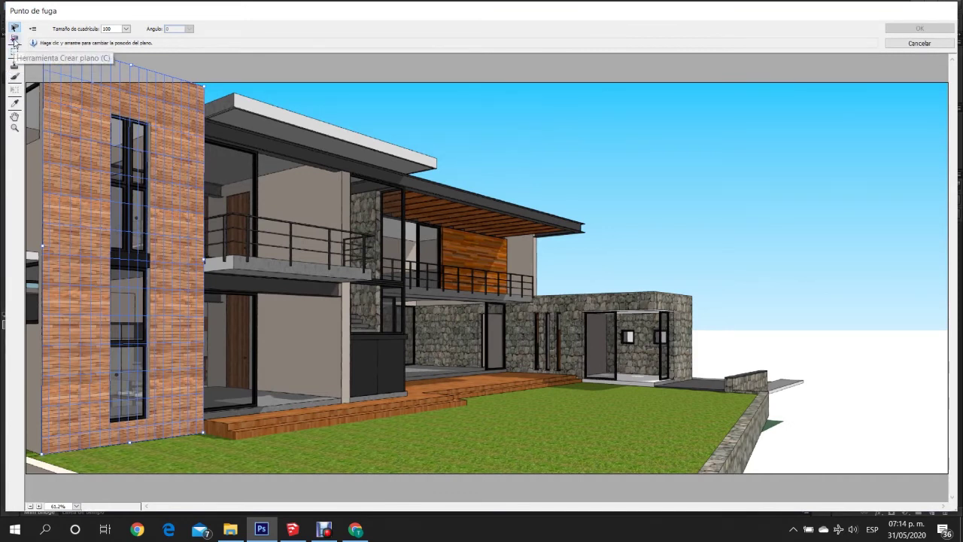
pyautogui.click(14, 39)
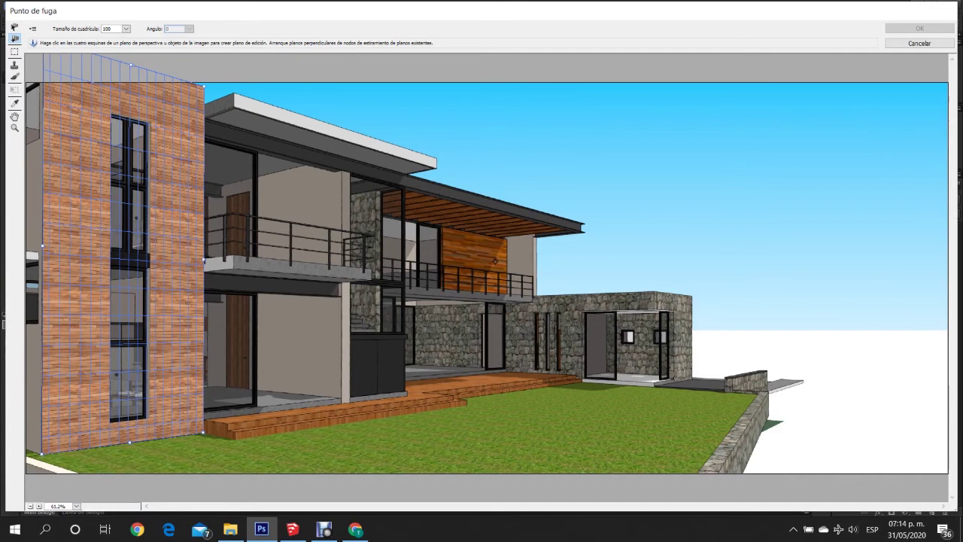
pyautogui.keyDown('alt'); pyautogui.scroll(1, 503, 262); pyautogui.keyUp('alt')
pyautogui.scroll(3, 504, 260)
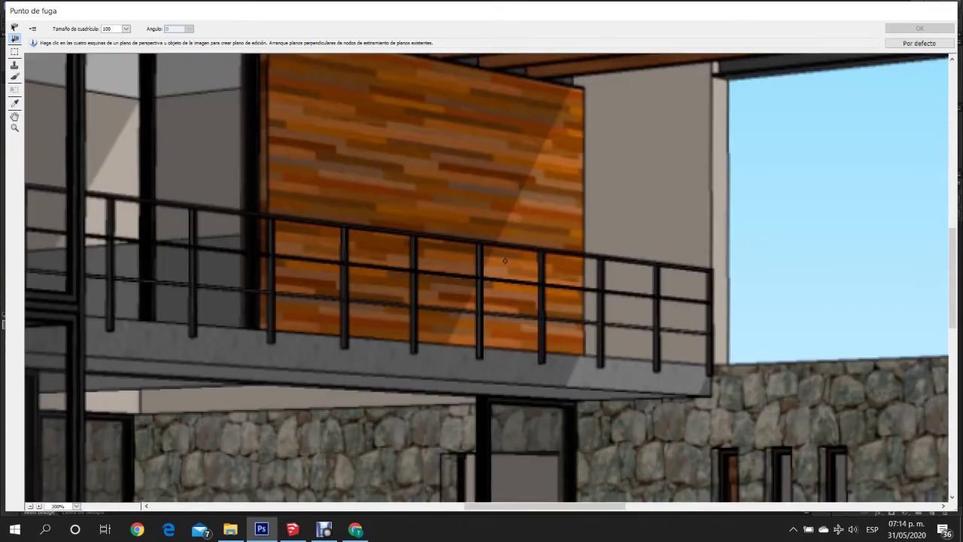
pyautogui.scroll(-1, 505, 260)
pyautogui.scroll(1, 471, 207)
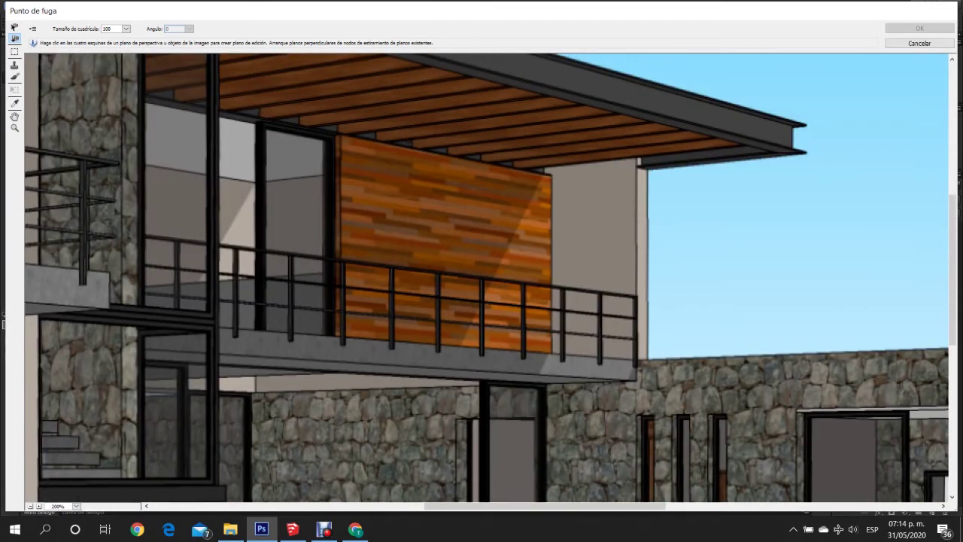
# Define a plane on the wooden balcony panel's four corners, refining the lower-left corner.
pyautogui.click(340, 134)
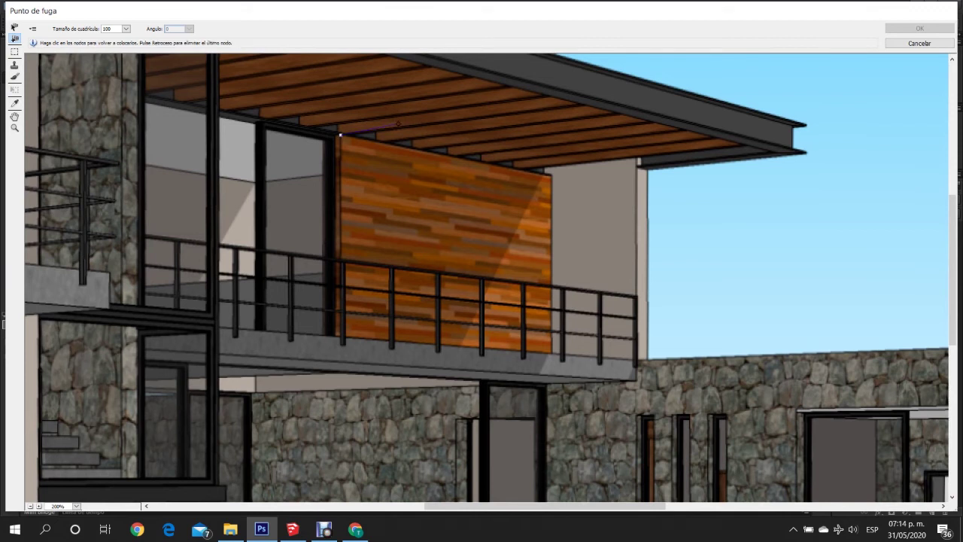
pyautogui.click(553, 175)
pyautogui.click(552, 353)
pyautogui.click(340, 336)
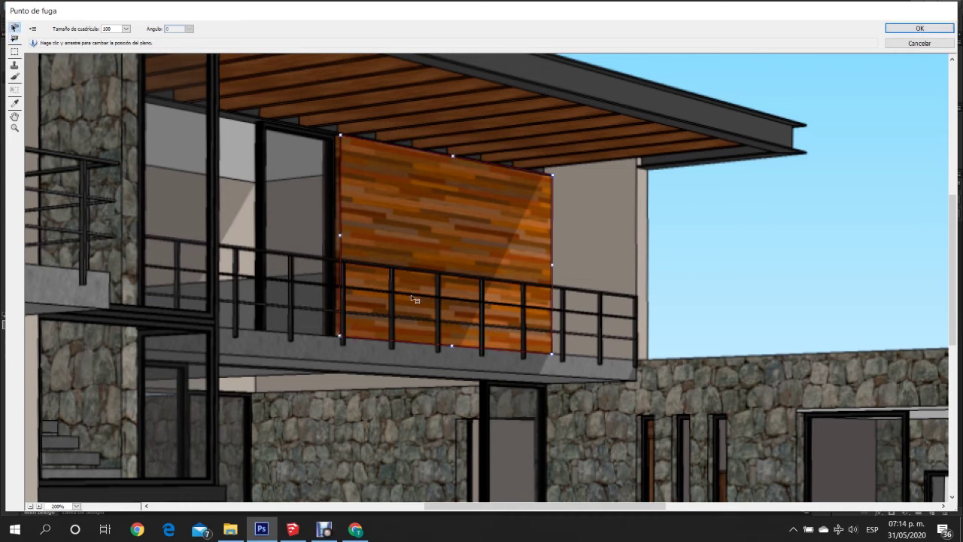
pyautogui.scroll(1, 538, 225)
pyautogui.scroll(1, 537, 226)
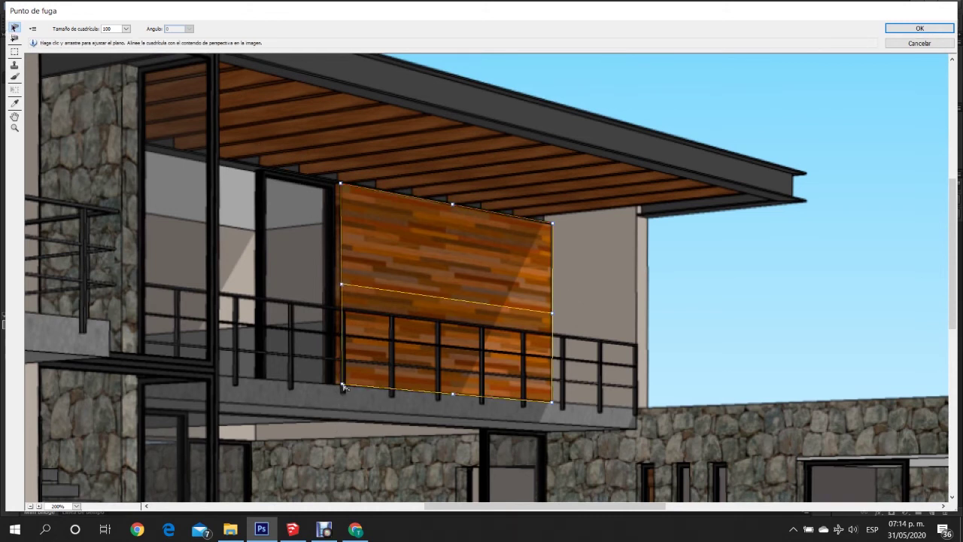
pyautogui.moveTo(341, 386); pyautogui.dragTo(339, 388)
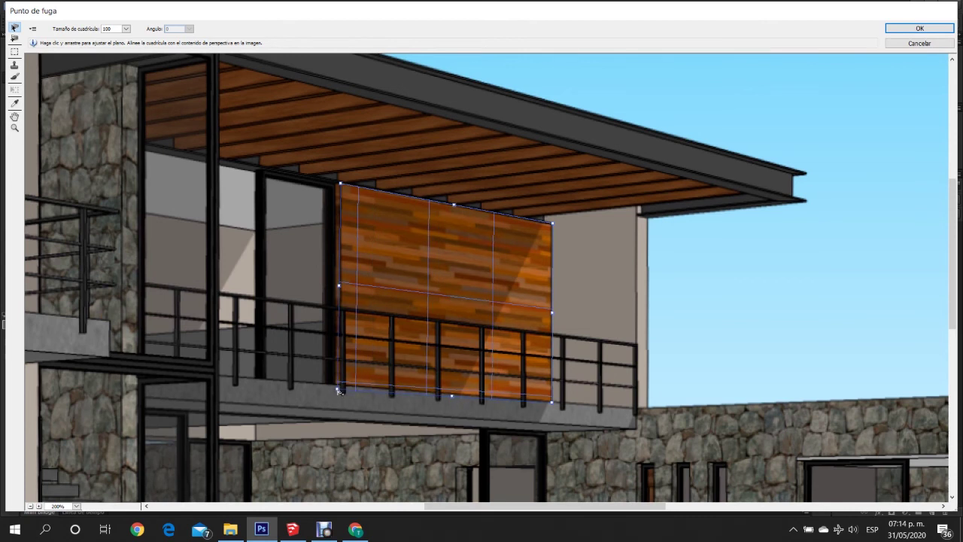
pyautogui.moveTo(340, 388); pyautogui.dragTo(341, 388)
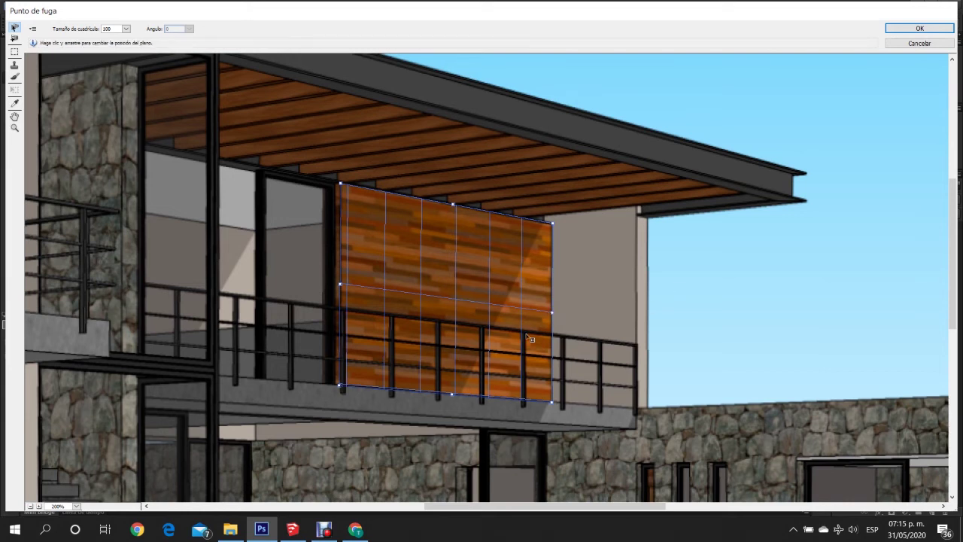
# Extend a perpendicular 270° plane from the panel's right edge onto the grey side wall.
pyautogui.press('alt')
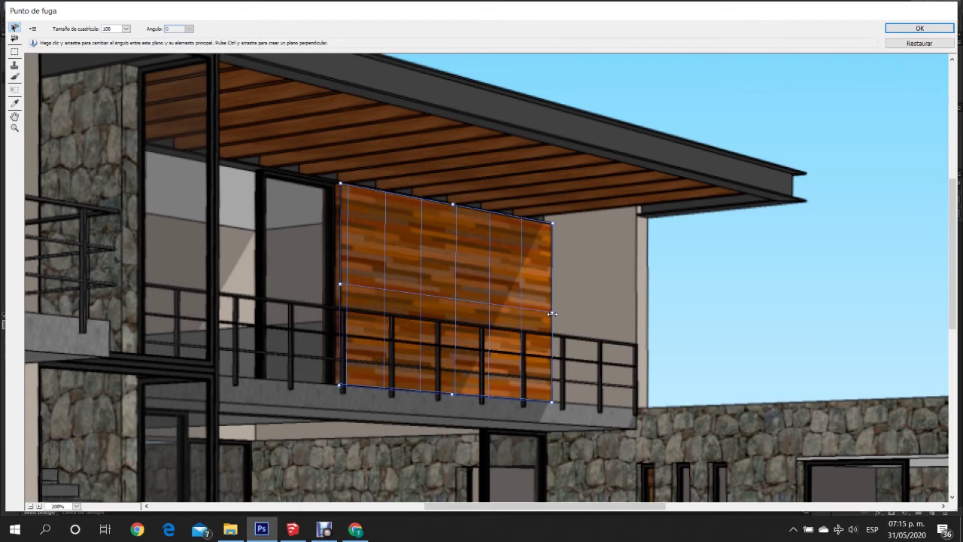
pyautogui.press('ctrl')
pyautogui.click(559, 314)
pyautogui.click(552, 314)
pyautogui.moveTo(554, 312); pyautogui.dragTo(561, 314)
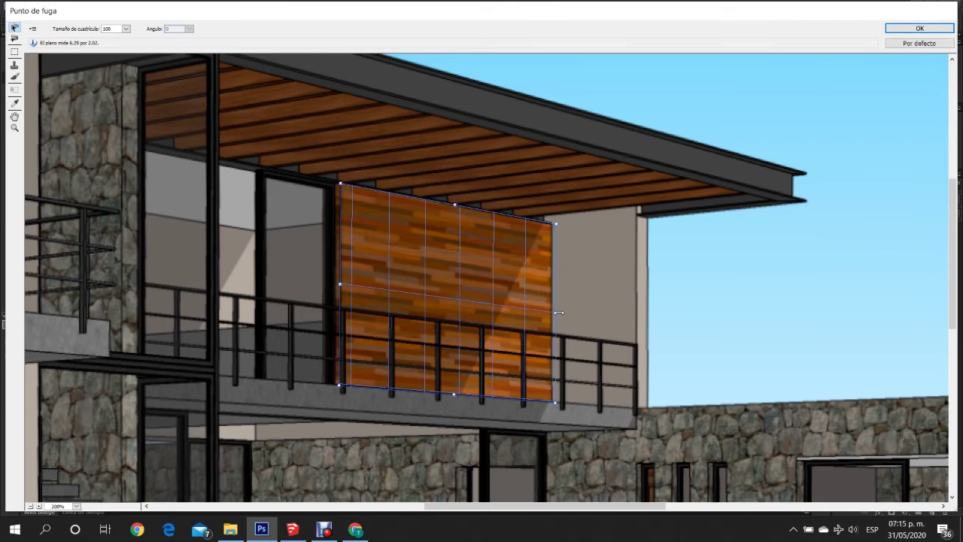
pyautogui.hotkey('ctrl', 'z')
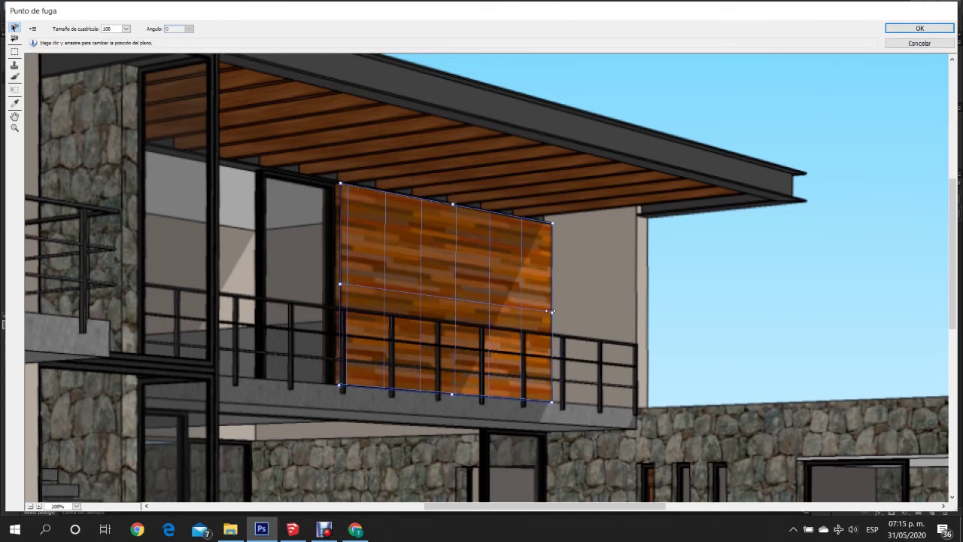
pyautogui.moveTo(554, 311); pyautogui.dragTo(556, 313)
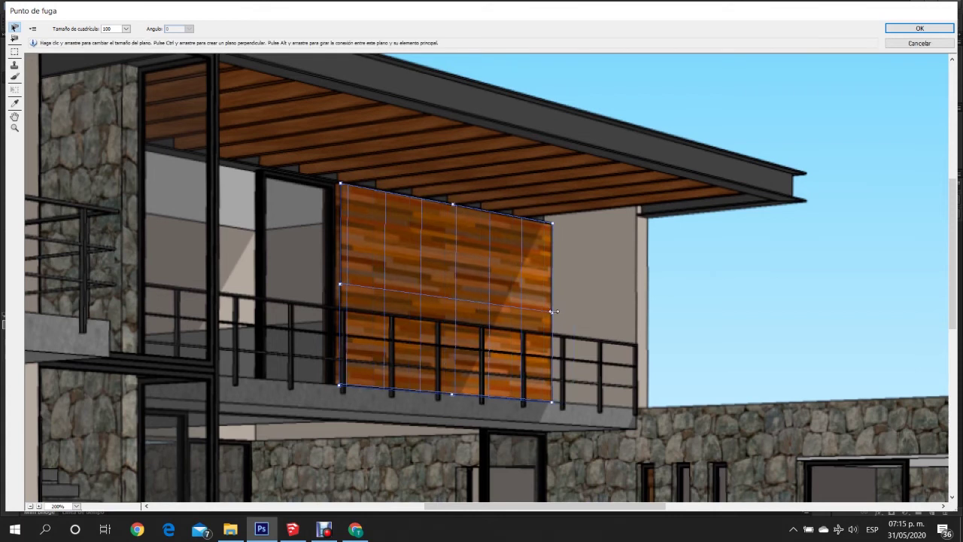
pyautogui.press('alt')
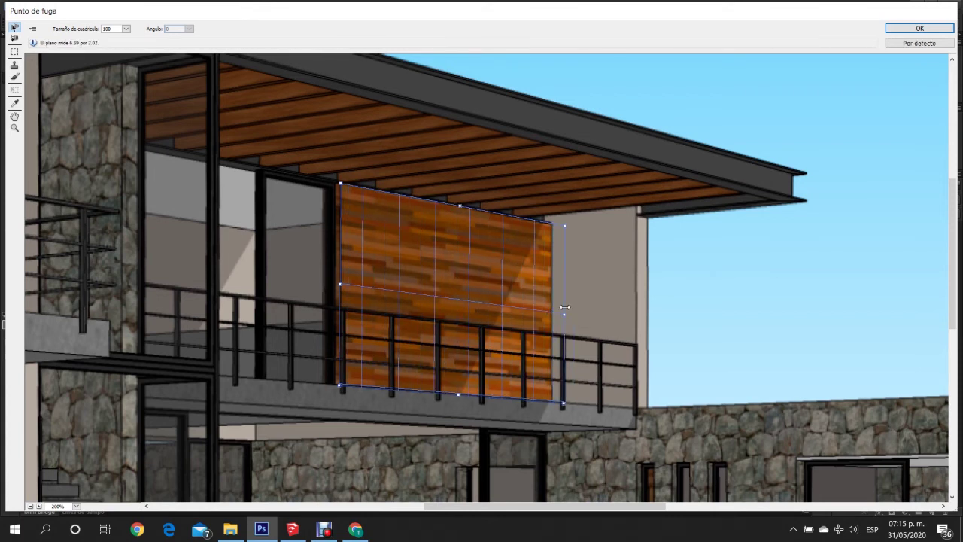
pyautogui.click(718, 226)
pyautogui.click(552, 280)
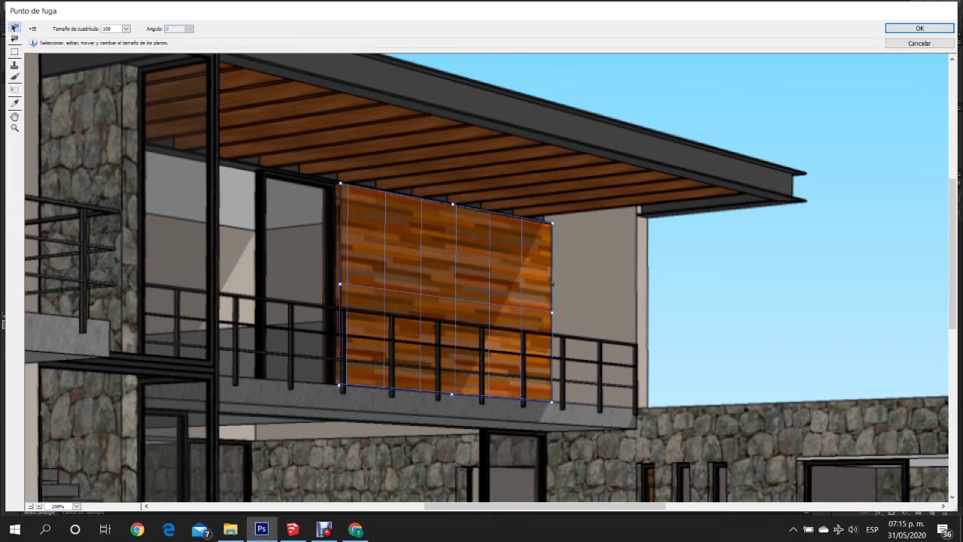
pyautogui.press('alt')
pyautogui.moveTo(555, 313)
pyautogui.mouseDown()
pyautogui.moveTo(637, 293)
pyautogui.moveTo(638, 281)
pyautogui.mouseUp()
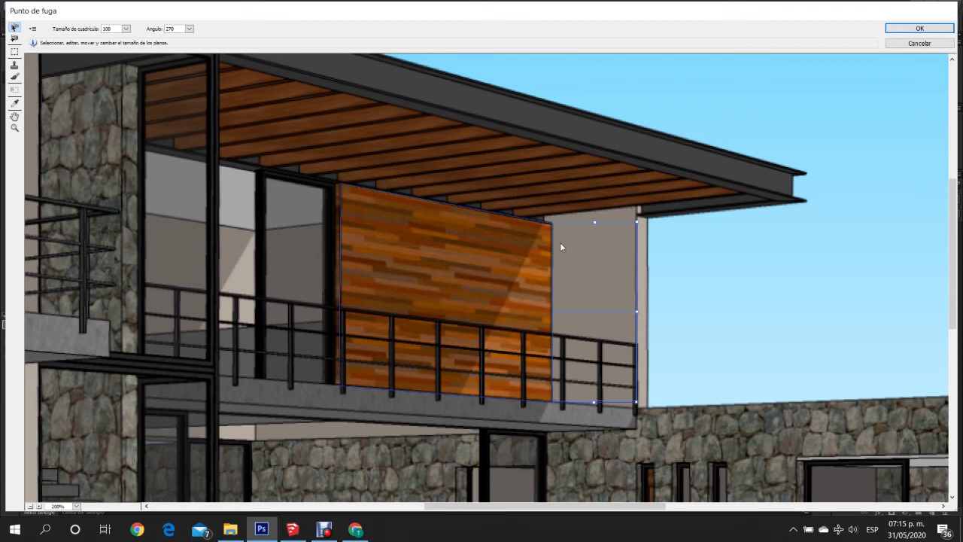
# Raise the wood panel plane's top edge and lower its bottom edge to fit the panel.
pyautogui.click(444, 241)
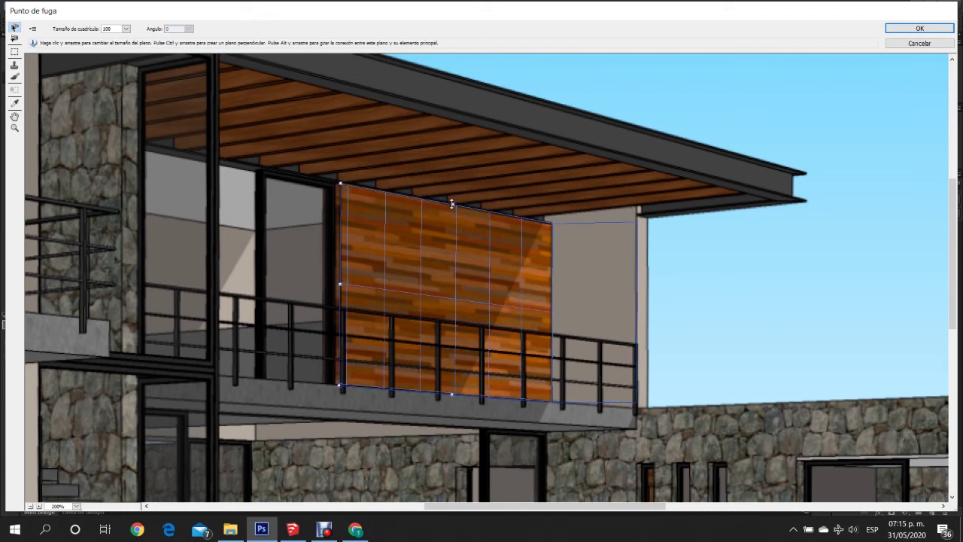
pyautogui.moveTo(451, 197); pyautogui.dragTo(453, 180)
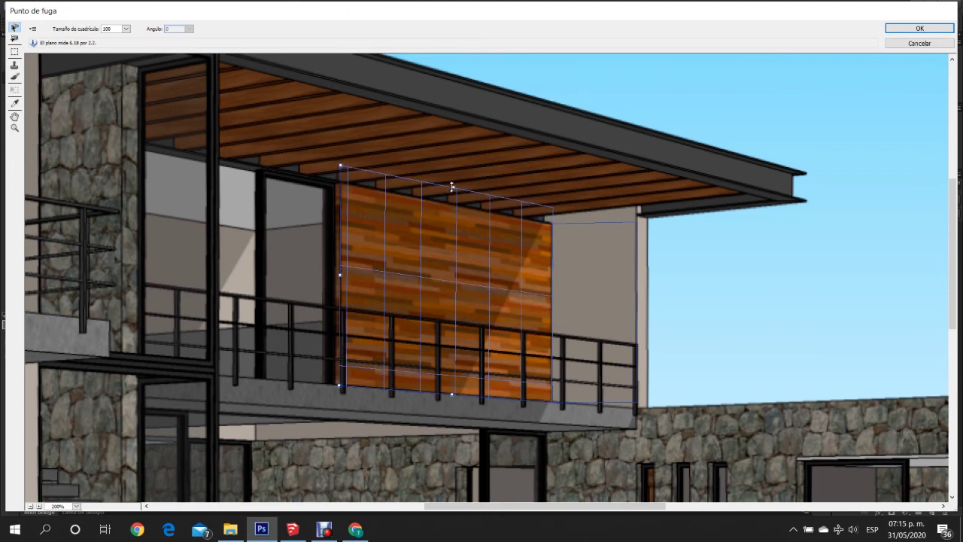
pyautogui.moveTo(451, 396); pyautogui.dragTo(452, 409)
# Fit the side-wall plane's top, bottom and right-hand corners to the grey return wall.
pyautogui.click(618, 223)
pyautogui.moveTo(594, 223); pyautogui.dragTo(592, 209)
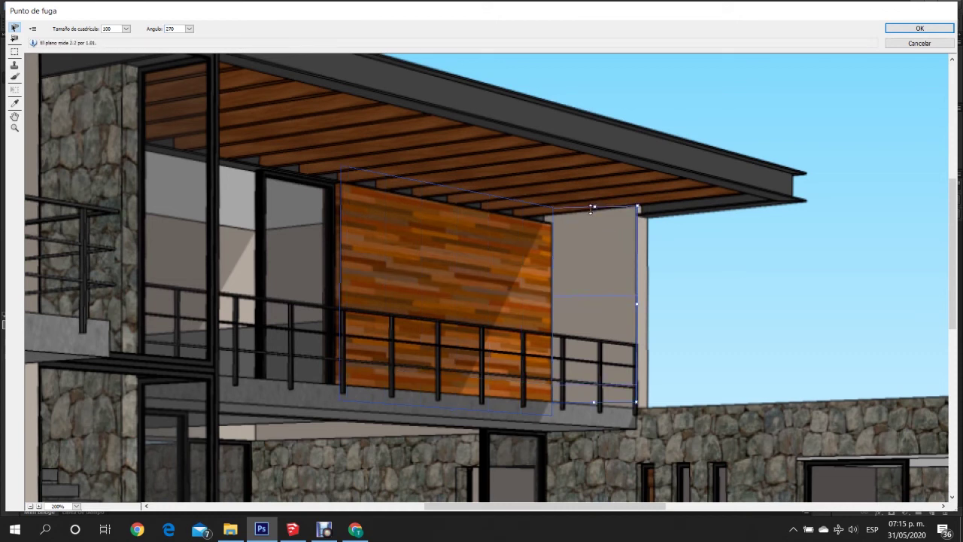
pyautogui.moveTo(592, 402); pyautogui.dragTo(592, 414)
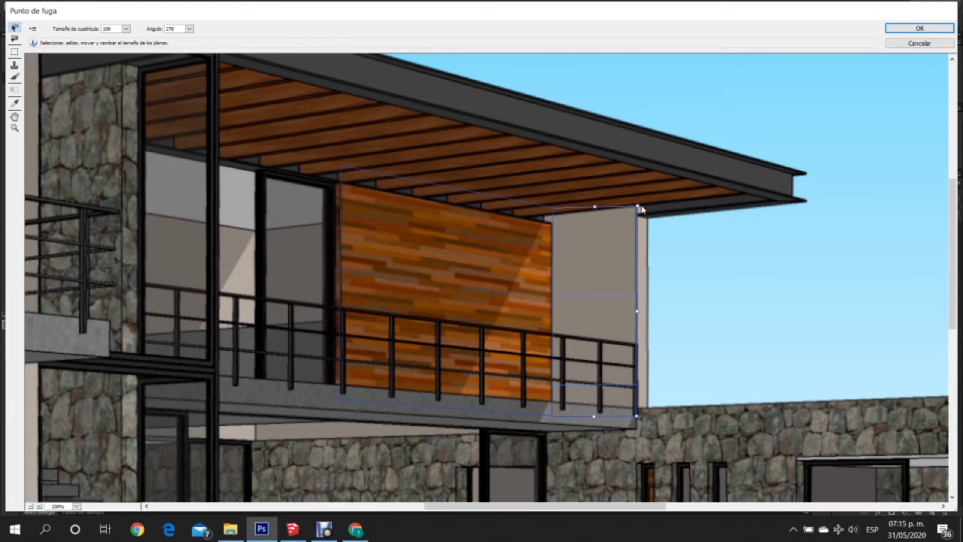
pyautogui.moveTo(638, 207); pyautogui.dragTo(638, 200)
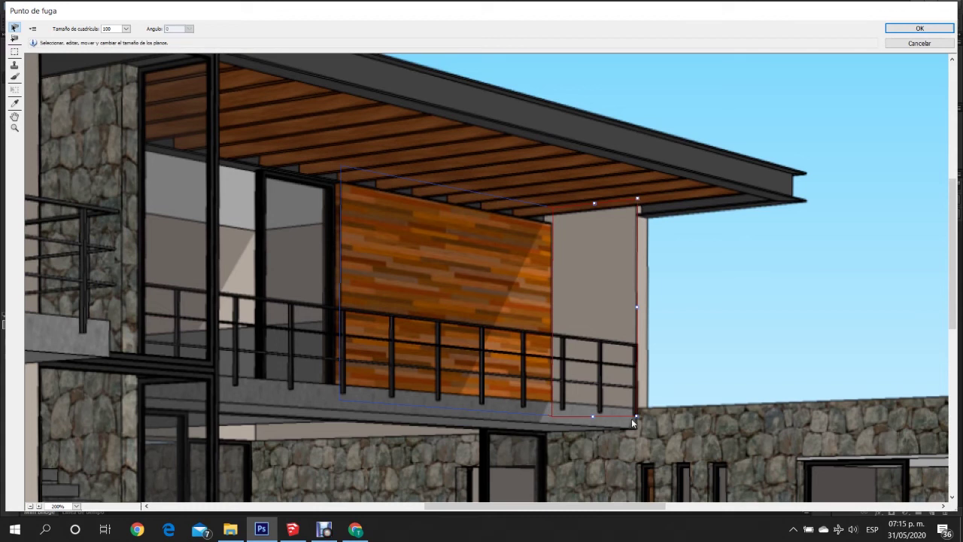
pyautogui.moveTo(638, 421); pyautogui.dragTo(634, 423)
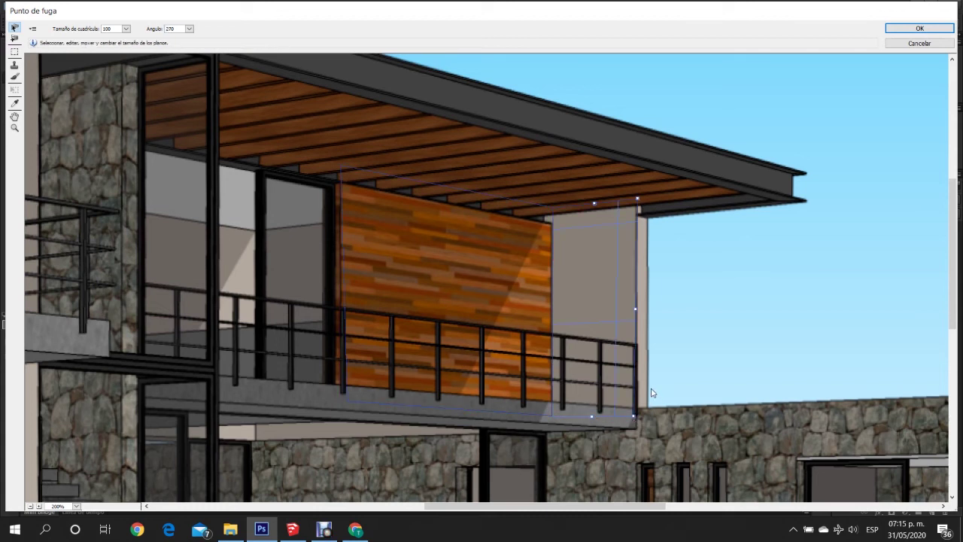
# Marquee a tall narrow wood strip on the panel plane and copy it onto the side-wall plane.
pyautogui.click(15, 51)
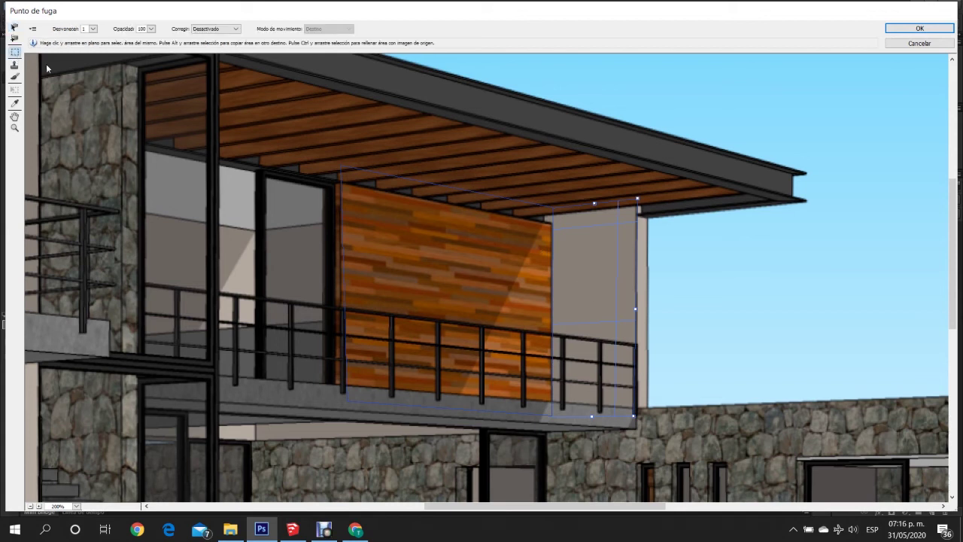
pyautogui.moveTo(404, 230); pyautogui.dragTo(552, 312)
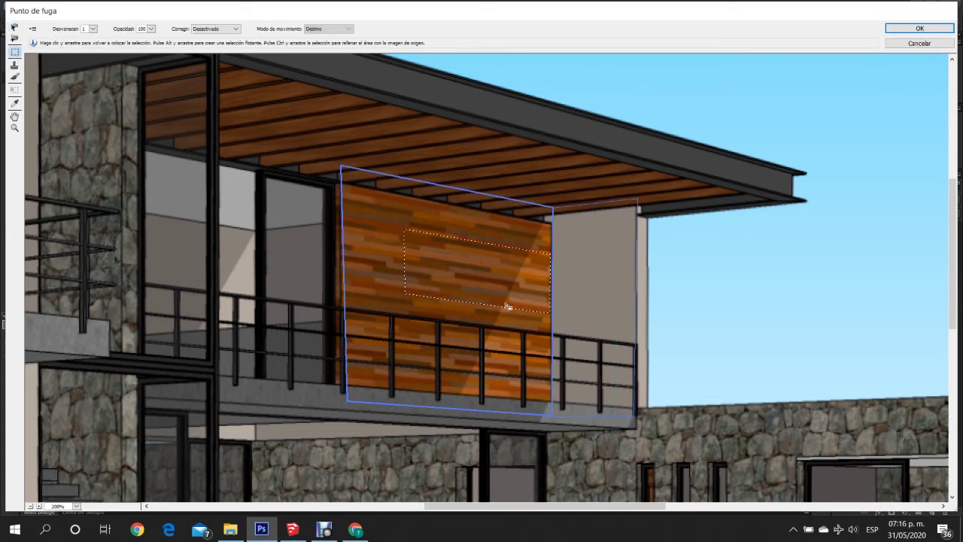
pyautogui.moveTo(477, 278)
pyautogui.mouseDown()
pyautogui.moveTo(610, 283)
pyautogui.moveTo(616, 251)
pyautogui.mouseUp()
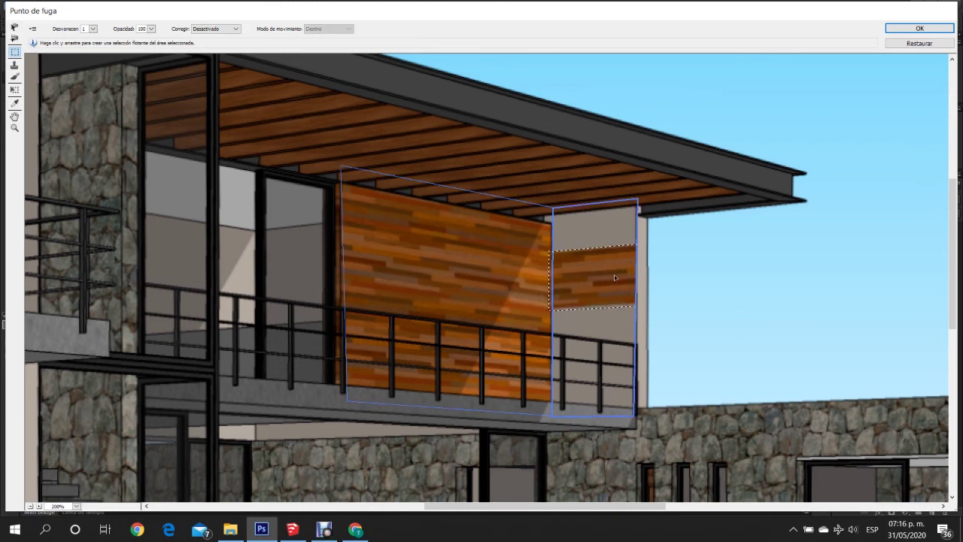
pyautogui.hotkey('ctrl', 'z')
pyautogui.hotkey('ctrl', 'z')
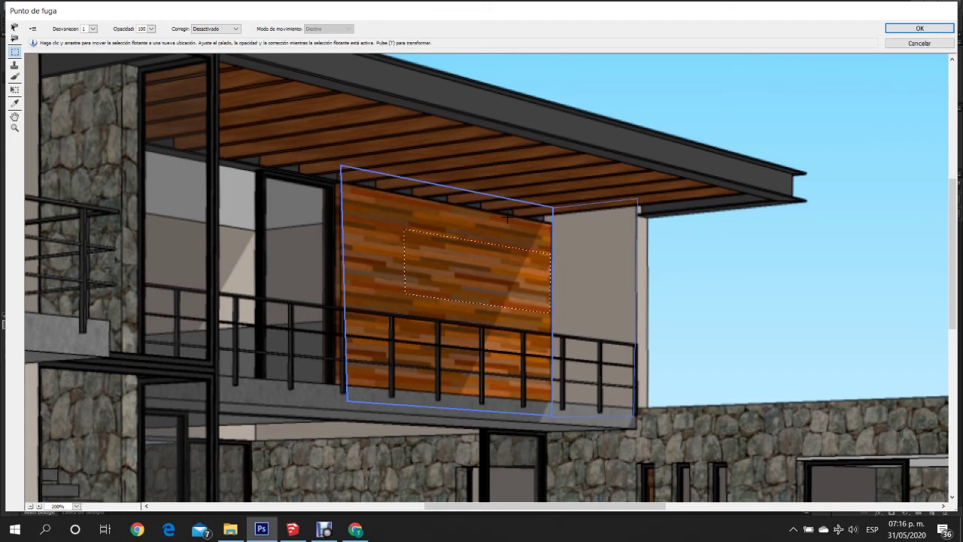
pyautogui.moveTo(510, 216); pyautogui.dragTo(552, 397)
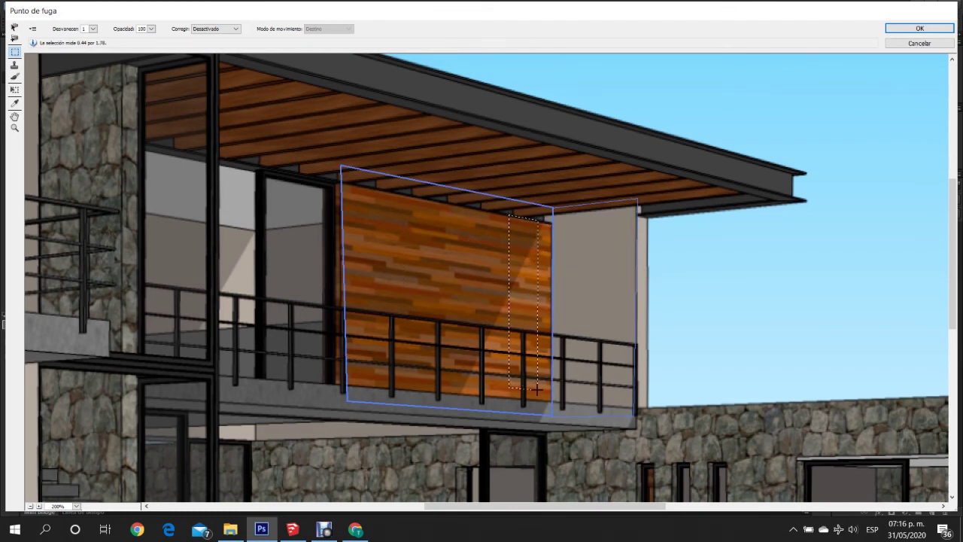
pyautogui.moveTo(536, 292)
pyautogui.mouseDown()
pyautogui.moveTo(593, 301)
pyautogui.moveTo(584, 284)
pyautogui.moveTo(620, 282)
pyautogui.mouseUp()
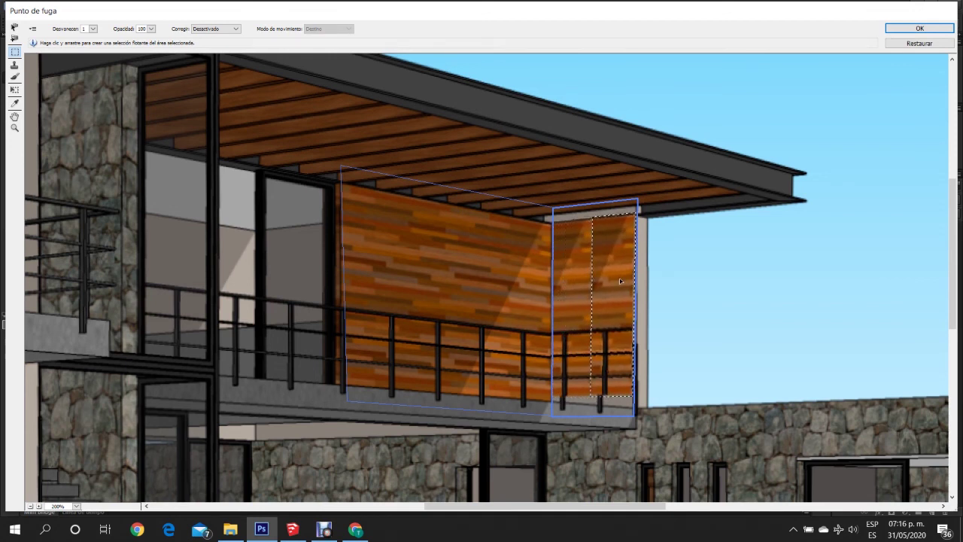
pyautogui.press('alt')
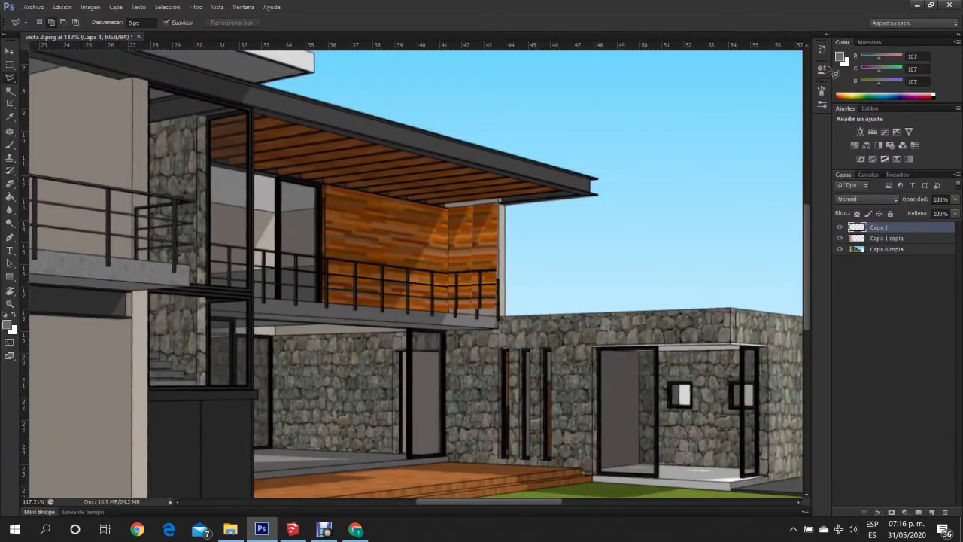
# Zoom out to view the whole render with wood wrapping the balcony corner and tower wall.
pyautogui.scroll(3, 550, 227)
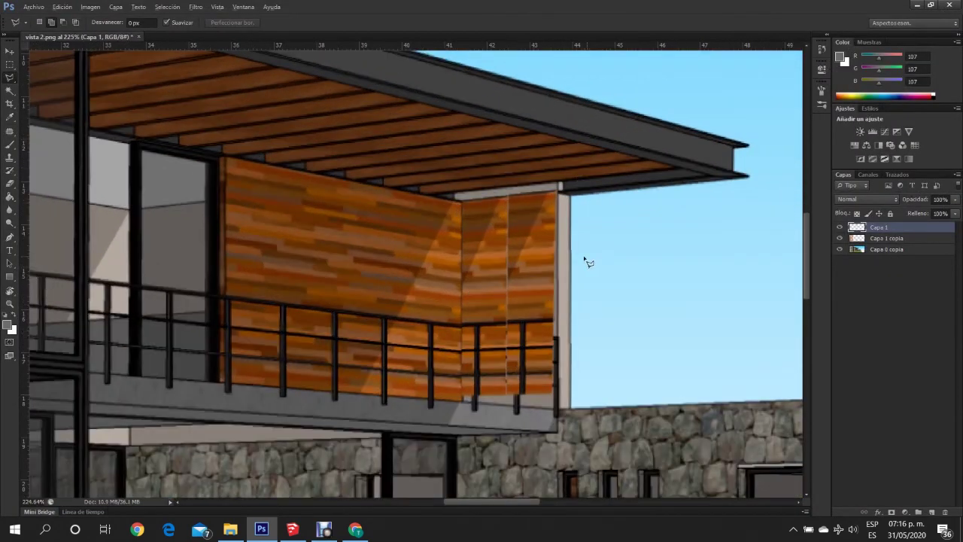
pyautogui.scroll(3, 584, 261)
pyautogui.scroll(-1, 613, 193)
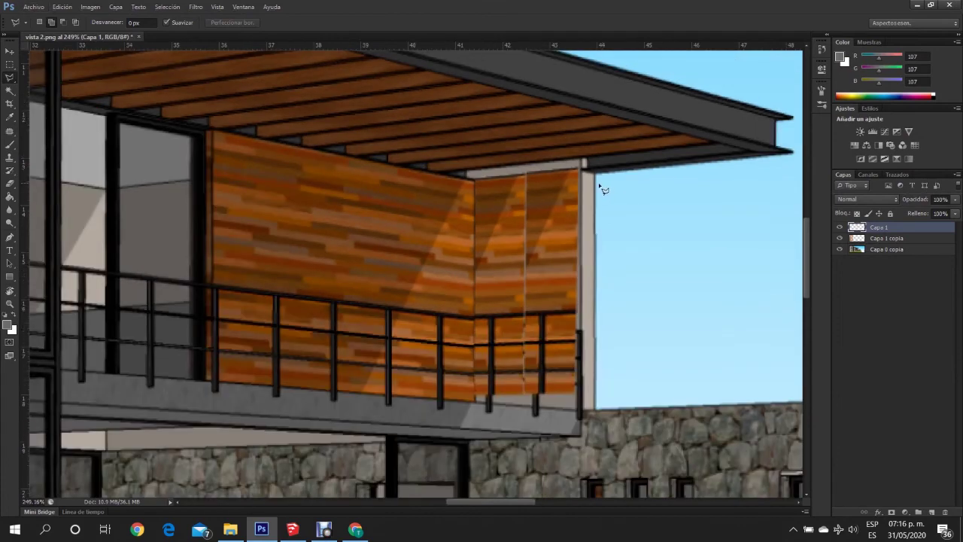
pyautogui.scroll(-2, 594, 226)
pyautogui.scroll(-1, 576, 278)
pyautogui.scroll(-1, 574, 285)
pyautogui.scroll(-1, 602, 256)
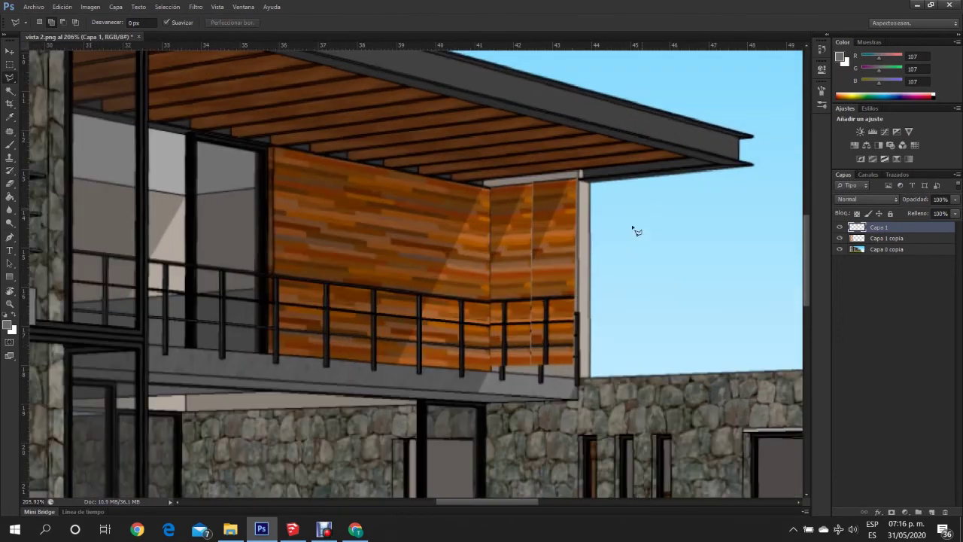
pyautogui.scroll(-1, 636, 228)
pyautogui.scroll(-1, 640, 293)
pyautogui.scroll(-1, 641, 310)
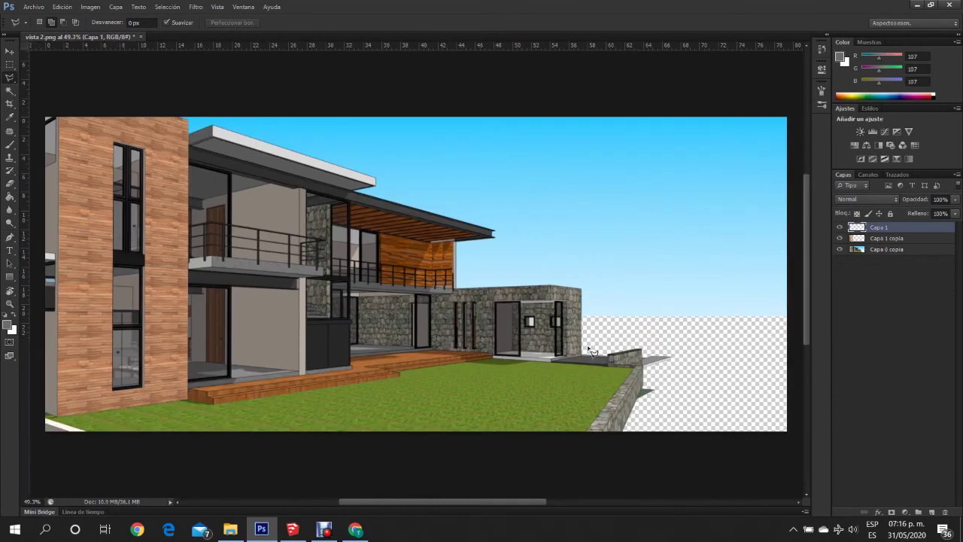
pyautogui.scroll(-1, 380, 210)
pyautogui.scroll(1, 486, 194)
pyautogui.scroll(-1, 688, 364)
pyautogui.scroll(1, 688, 364)
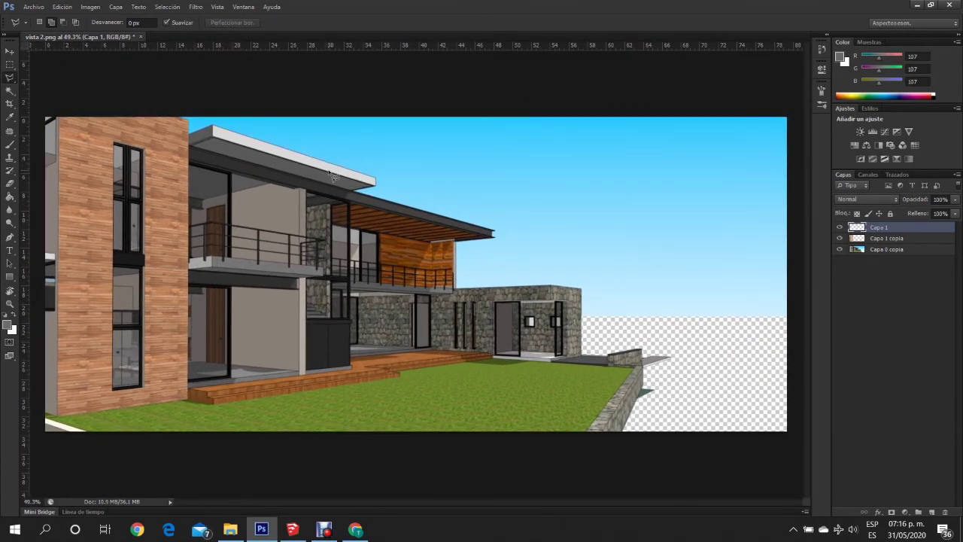
pyautogui.scroll(1, 623, 281)
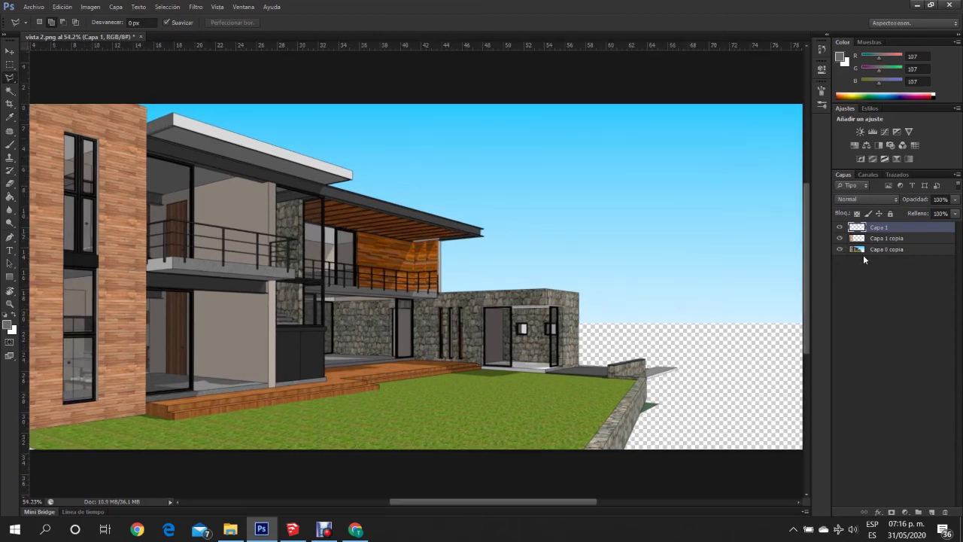
# Delete both wood-texture layers, leaving only Capa 0 copia, and zoom out to 44.8%.
pyautogui.keyDown('shift'); pyautogui.click(892, 239); pyautogui.keyUp('shift')
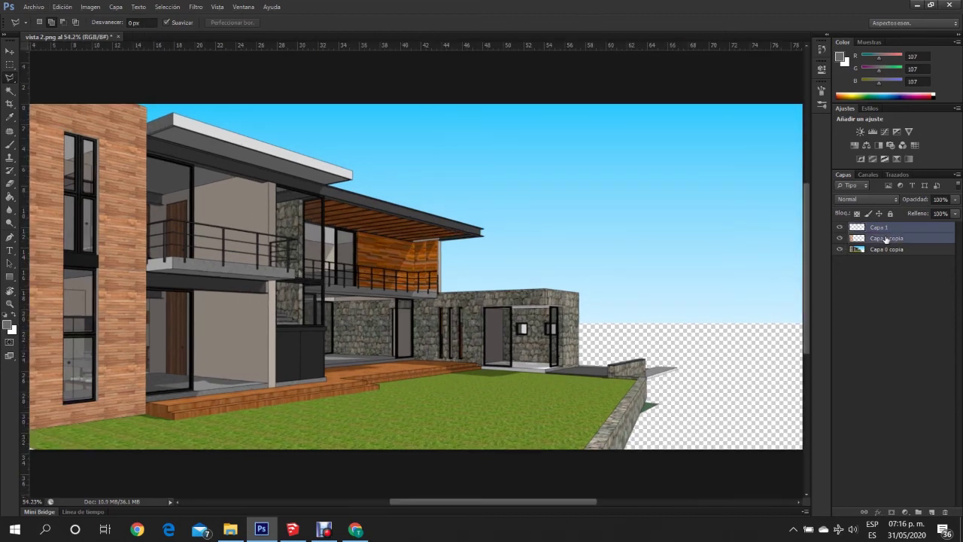
pyautogui.moveTo(893, 239)
pyautogui.mouseDown()
pyautogui.moveTo(946, 510)
pyautogui.moveTo(936, 504)
pyautogui.mouseUp()
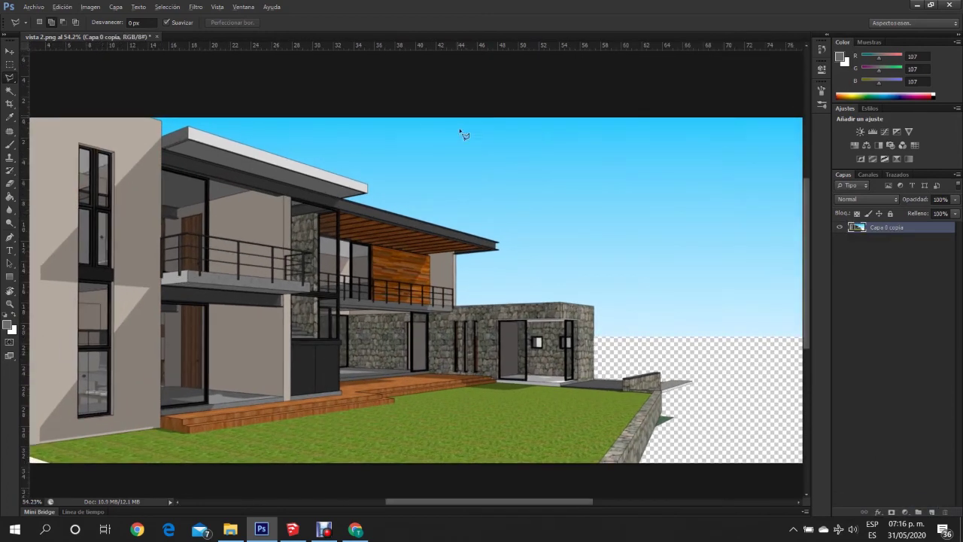
pyautogui.keyDown('alt'); pyautogui.scroll(-1, 462, 134); pyautogui.keyUp('alt')
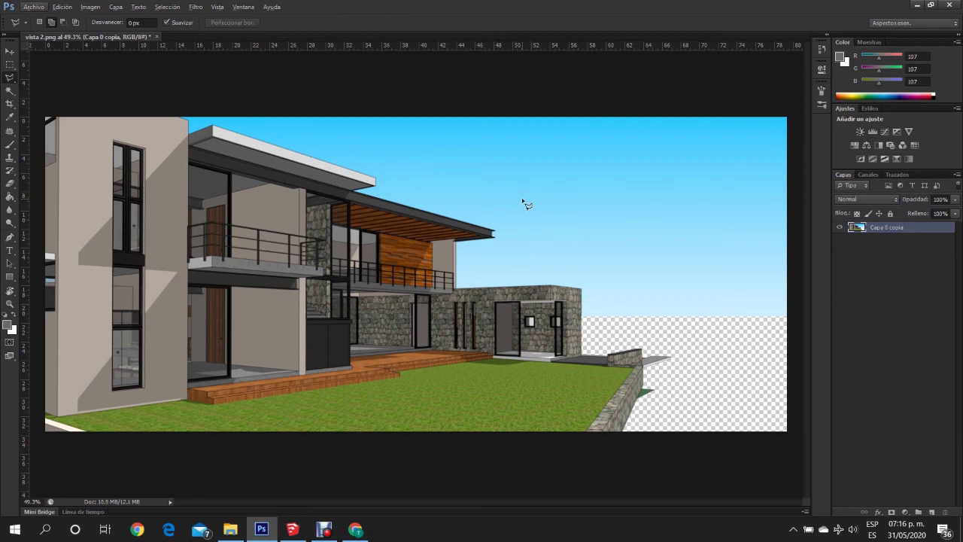
pyautogui.scroll(-1, 437, 134)
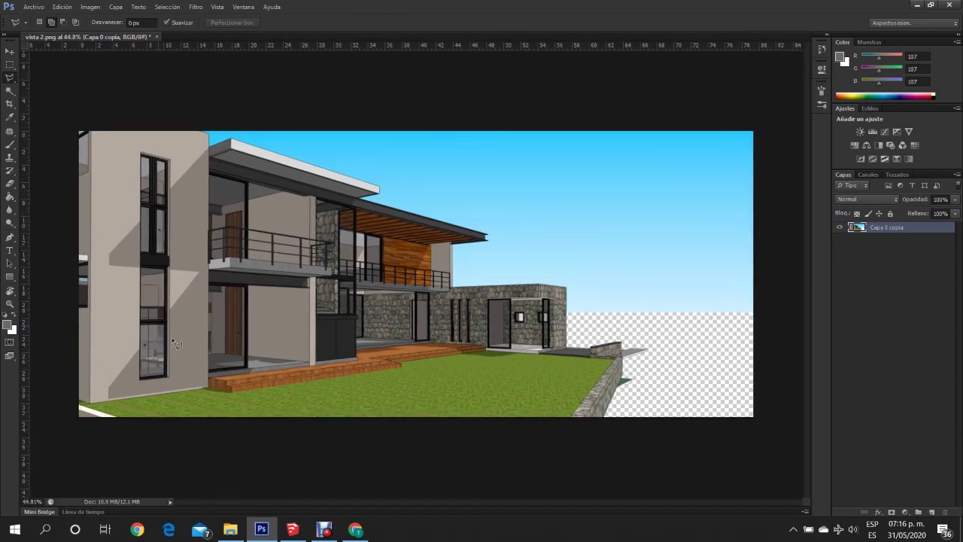
pyautogui.press('alt')
# Begin a crop, pulling the left edge inward and trimming the right transparent strip.
pyautogui.click(9, 104)
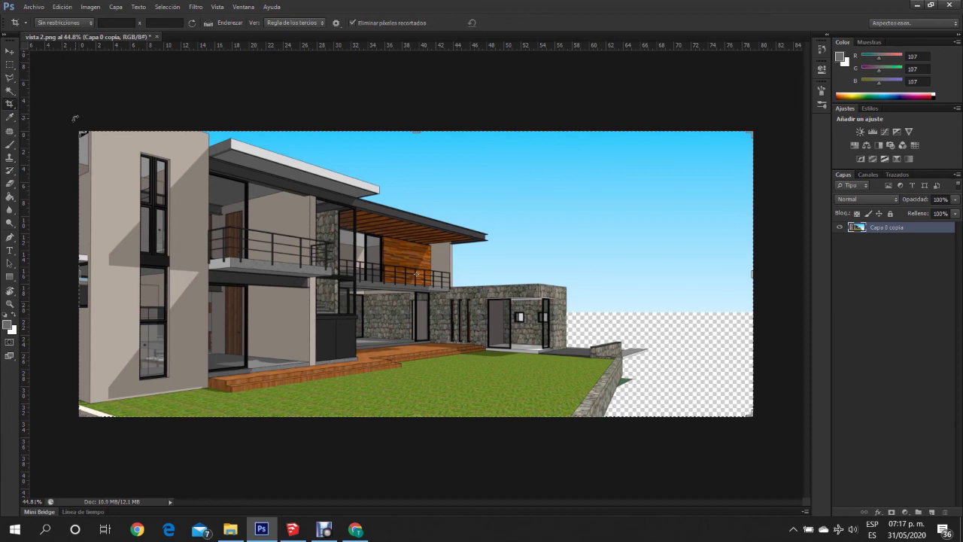
pyautogui.moveTo(81, 274)
pyautogui.mouseDown()
pyautogui.moveTo(143, 259)
pyautogui.moveTo(94, 256)
pyautogui.mouseUp()
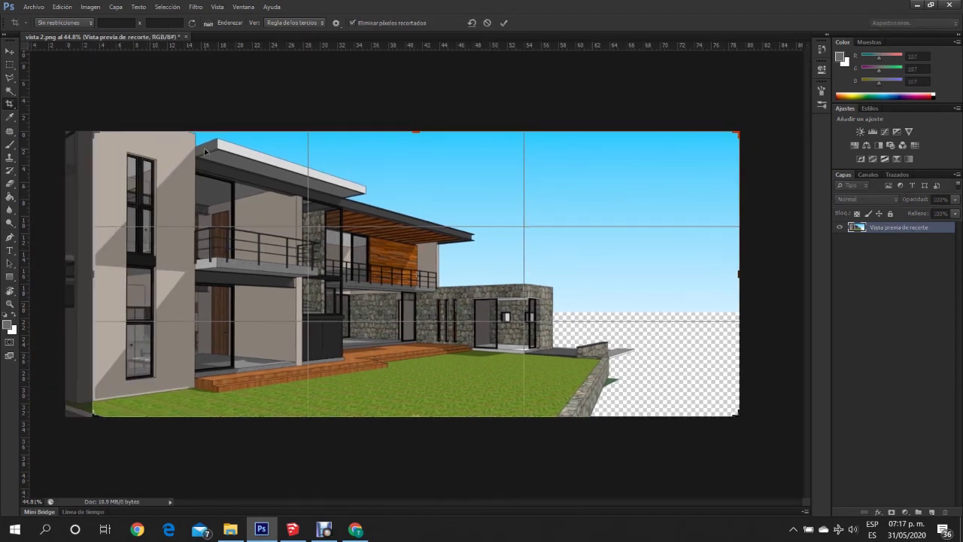
pyautogui.moveTo(89, 273); pyautogui.dragTo(88, 273)
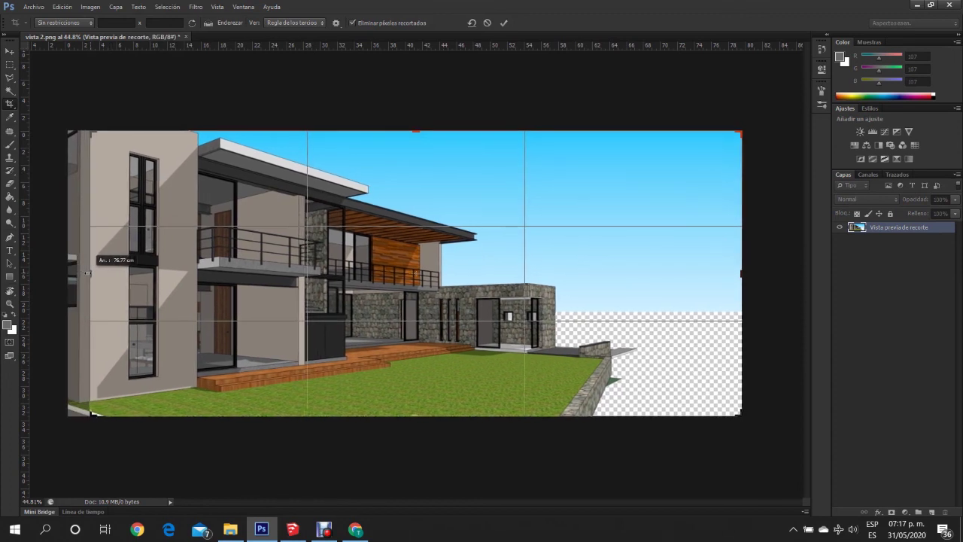
pyautogui.moveTo(88, 273); pyautogui.dragTo(142, 248)
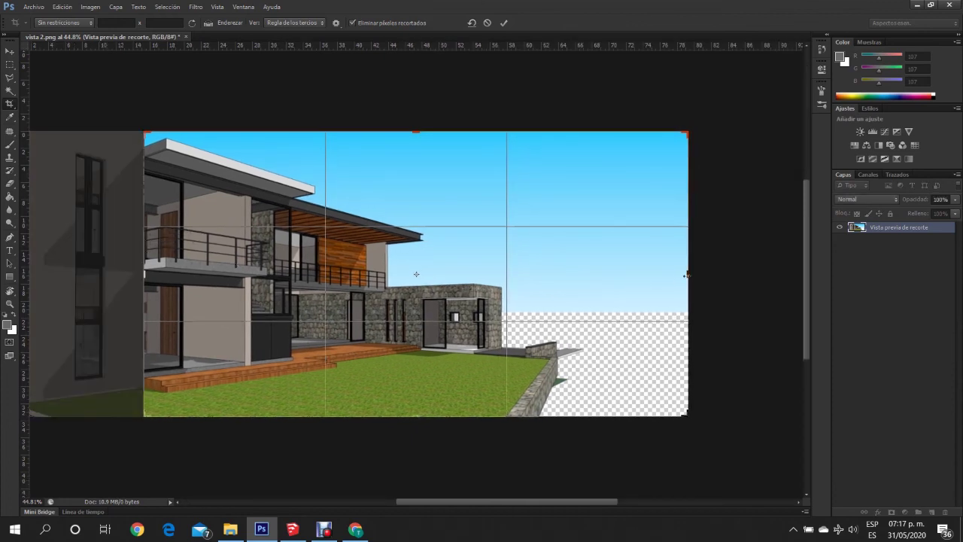
pyautogui.moveTo(686, 274); pyautogui.dragTo(665, 273)
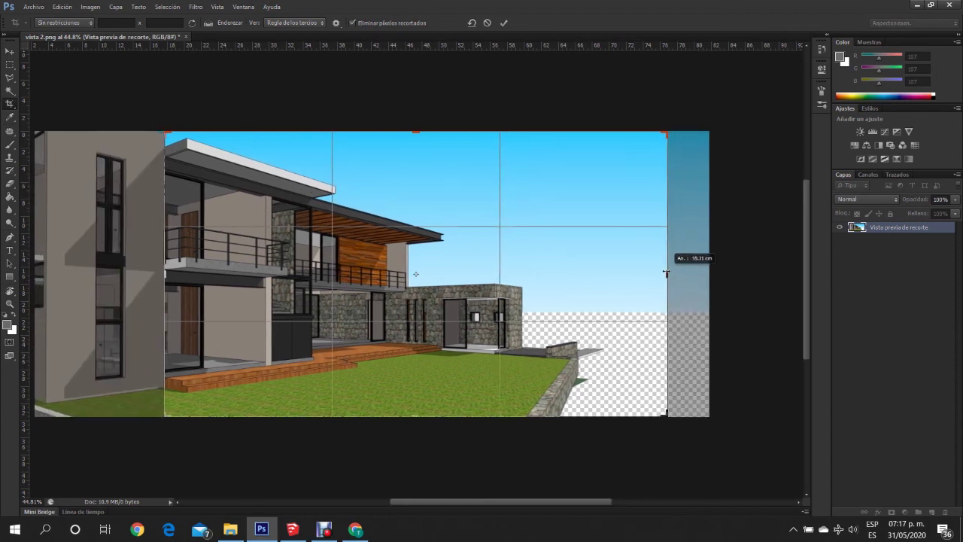
pyautogui.moveTo(665, 273); pyautogui.dragTo(666, 273)
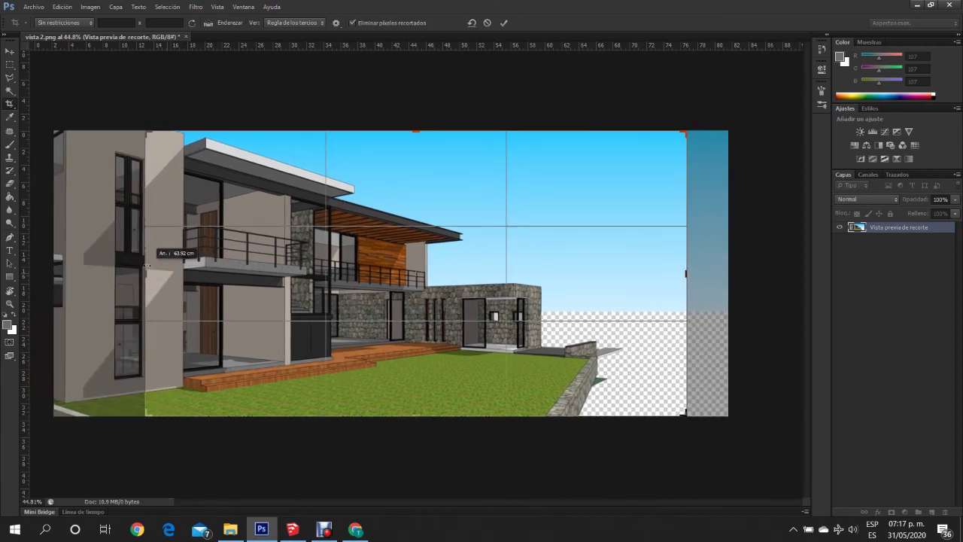
pyautogui.moveTo(160, 273)
pyautogui.mouseDown()
pyautogui.moveTo(113, 254)
pyautogui.moveTo(157, 241)
pyautogui.mouseUp()
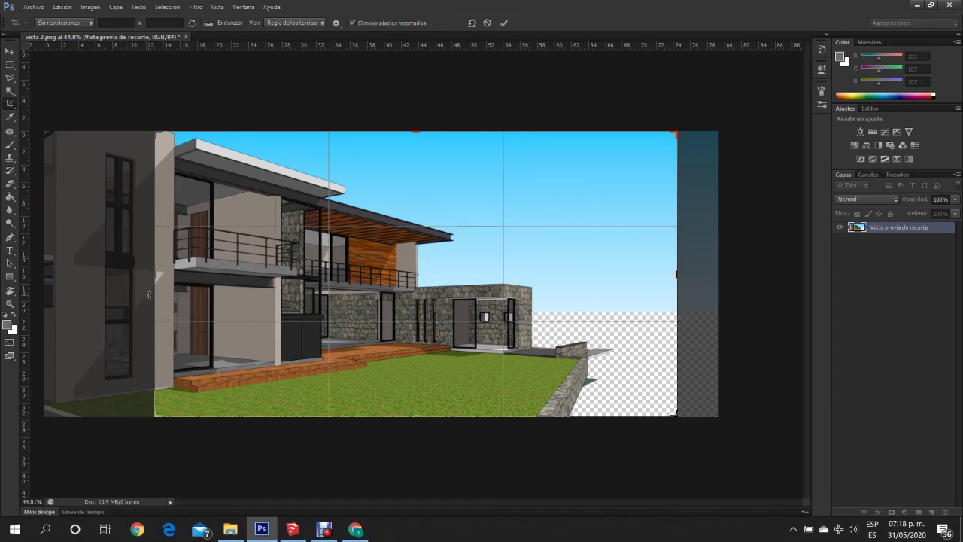
pyautogui.moveTo(149, 294); pyautogui.dragTo(165, 274)
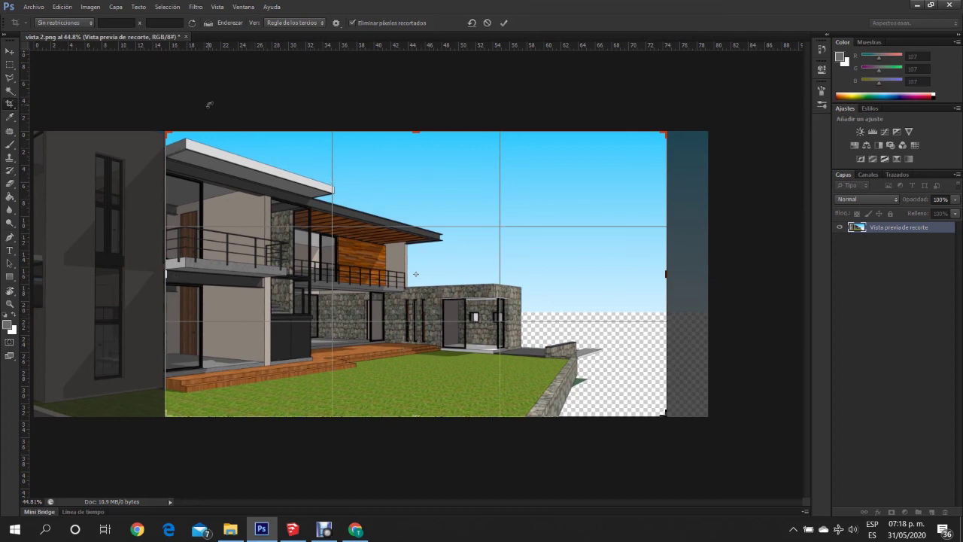
pyautogui.moveTo(165, 274); pyautogui.dragTo(154, 272)
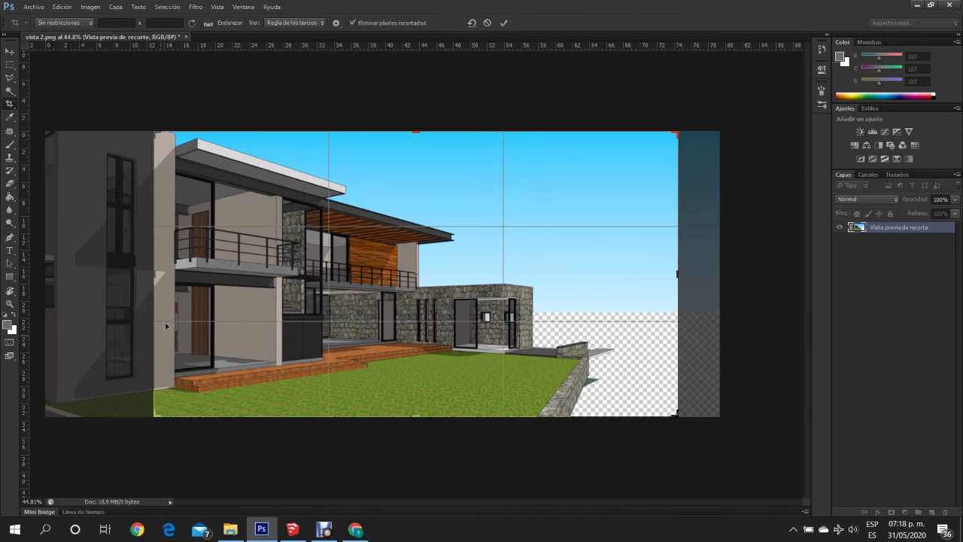
# Move the crop's left edge out to include the tall tower, then fine-tune right and top edges.
pyautogui.moveTo(150, 269)
pyautogui.mouseDown()
pyautogui.moveTo(96, 256)
pyautogui.moveTo(105, 273)
pyautogui.mouseUp()
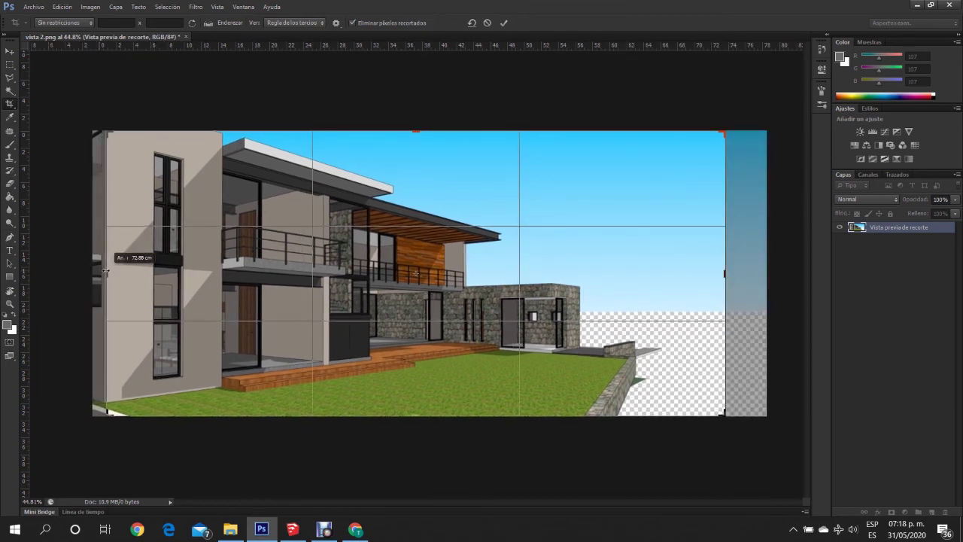
pyautogui.moveTo(105, 273); pyautogui.dragTo(105, 267)
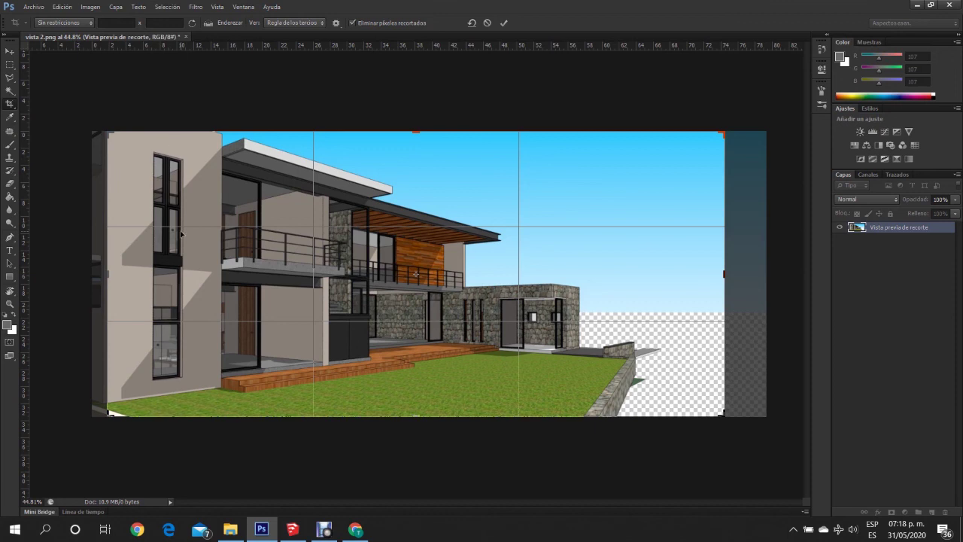
pyautogui.moveTo(104, 274); pyautogui.dragTo(98, 273)
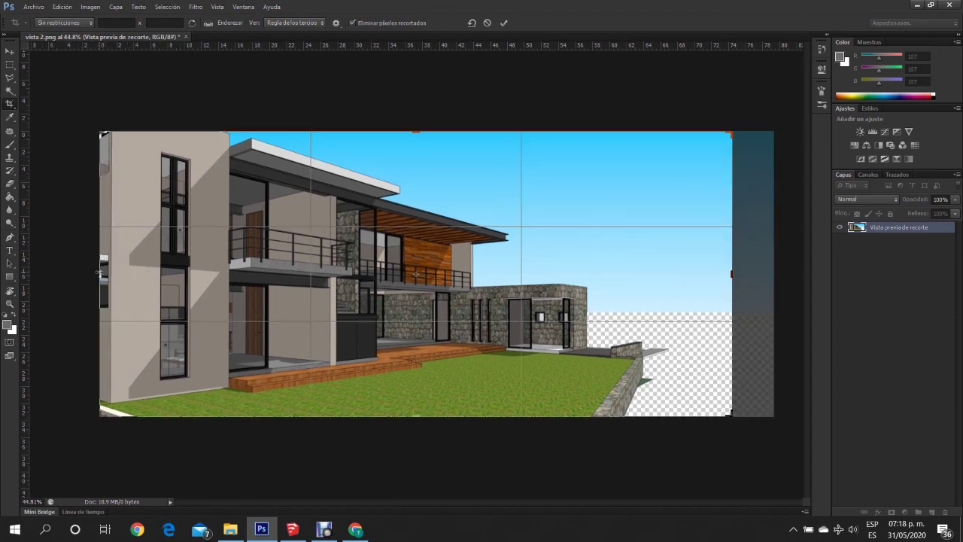
pyautogui.moveTo(100, 273); pyautogui.dragTo(111, 269)
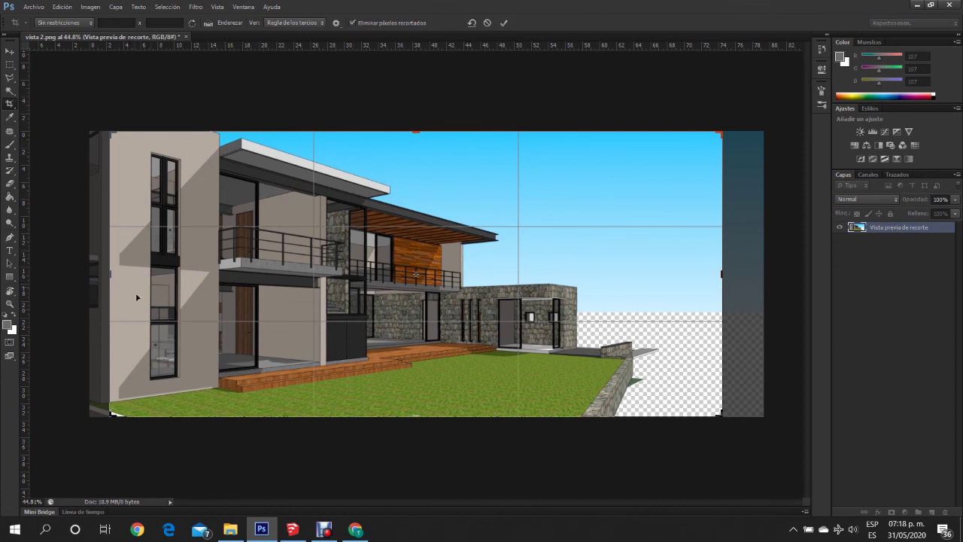
pyautogui.moveTo(722, 275); pyautogui.dragTo(723, 274)
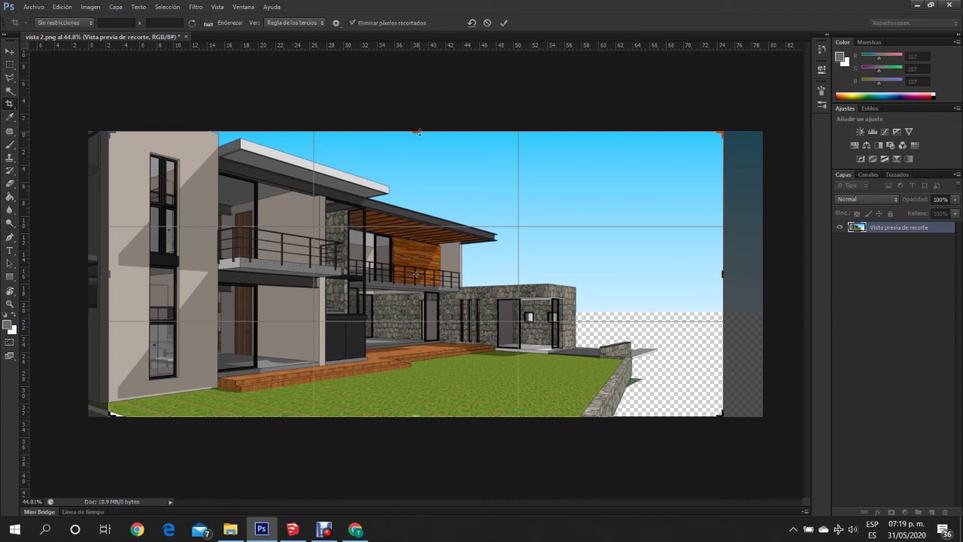
pyautogui.moveTo(421, 133); pyautogui.dragTo(419, 132)
pyautogui.moveTo(415, 132); pyautogui.dragTo(420, 136)
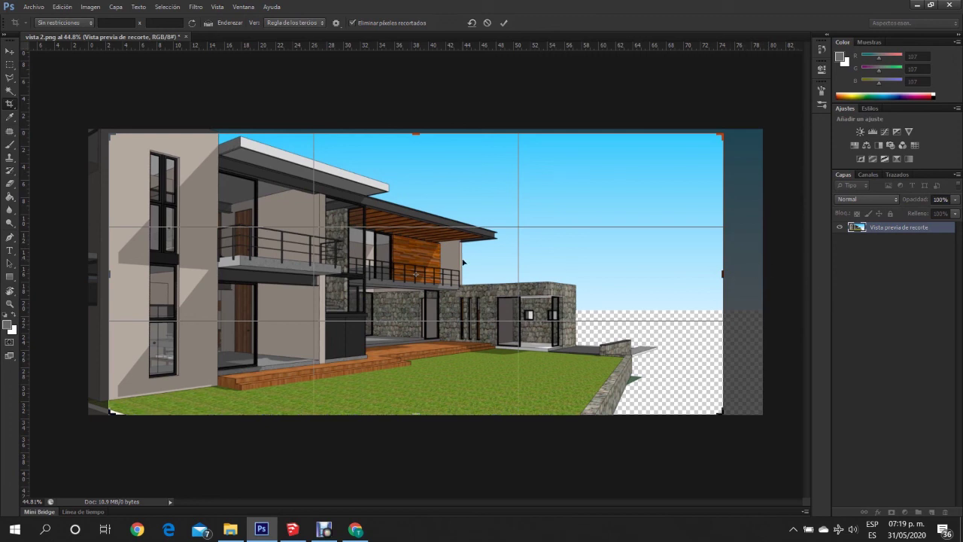
# Commit the crop so the render frames the house with the whole tower kept.
pyautogui.press('Return')
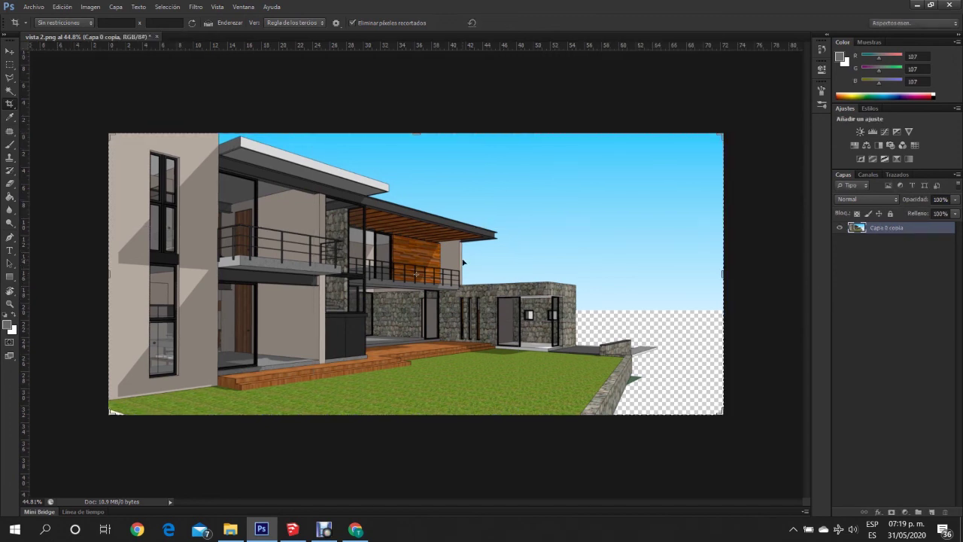